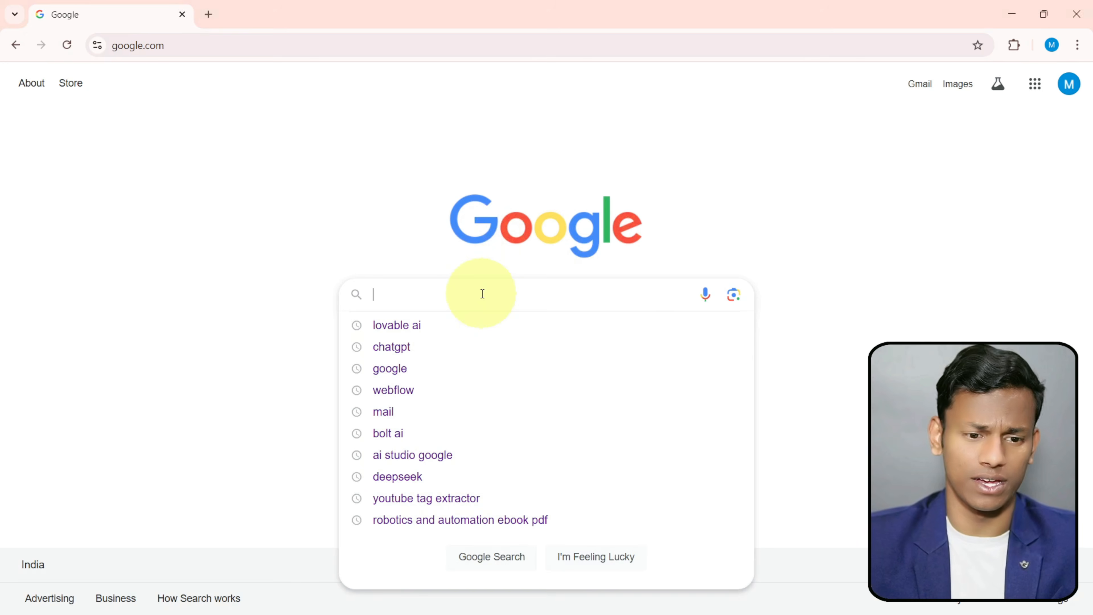
- Search Google for "lovable ai" and open the Lovable official site
text(lovable ai)
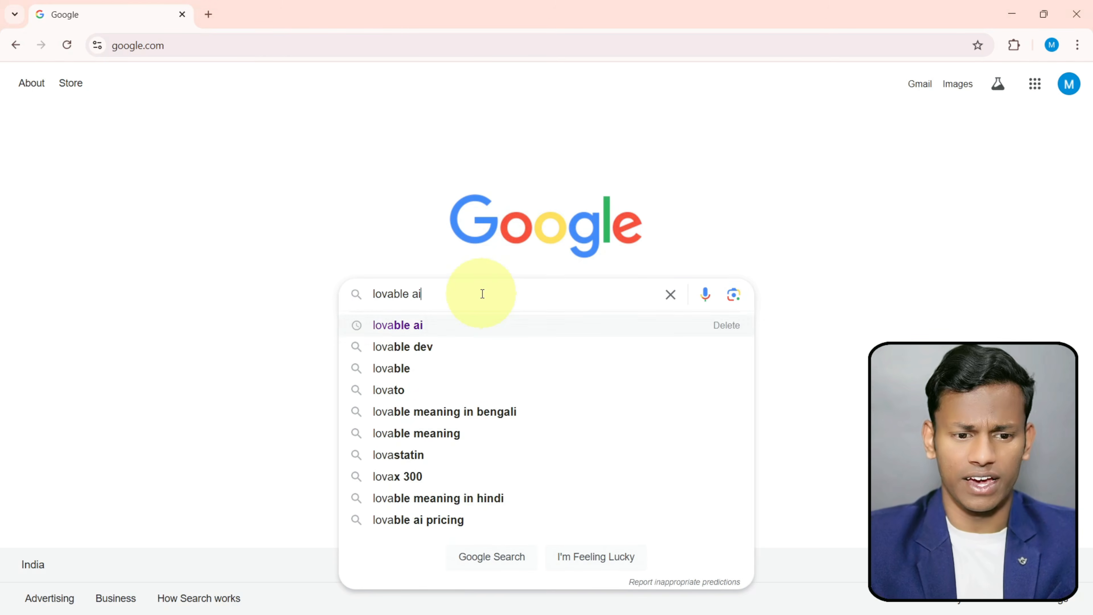
key(Return)
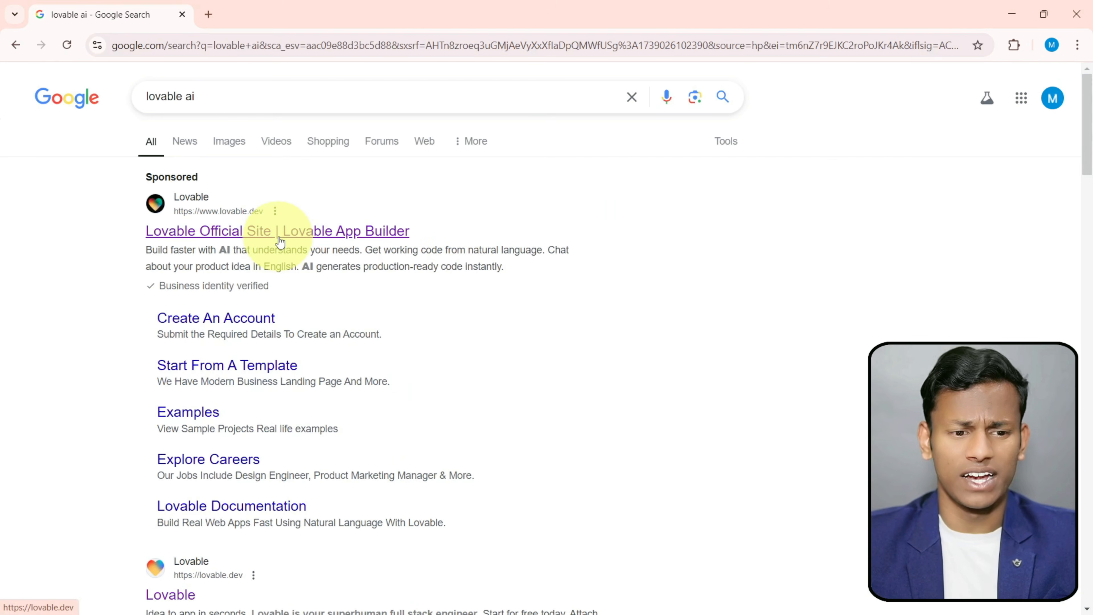
click(280, 243)
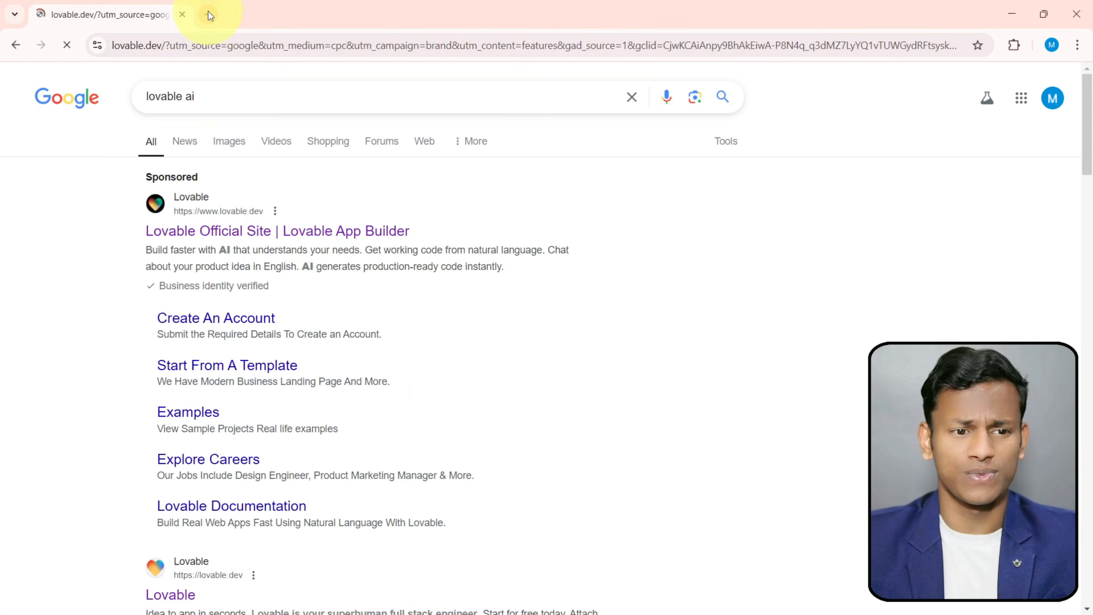
- Open the reference site greeko.webflow.io in a new browser tab
click(208, 14)
text(https://greeko.webflow.io/)
key(Return)
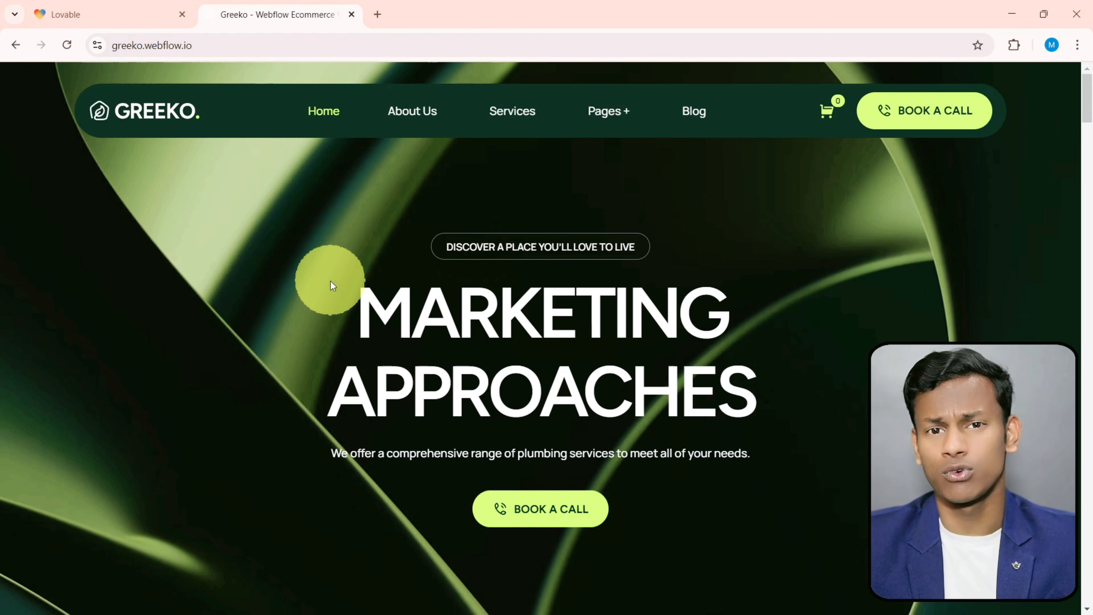
- Enter a Lovable prompt: "create a website for my agency , and it should be in dark theme, and glassmorphism"
click(78, 14)
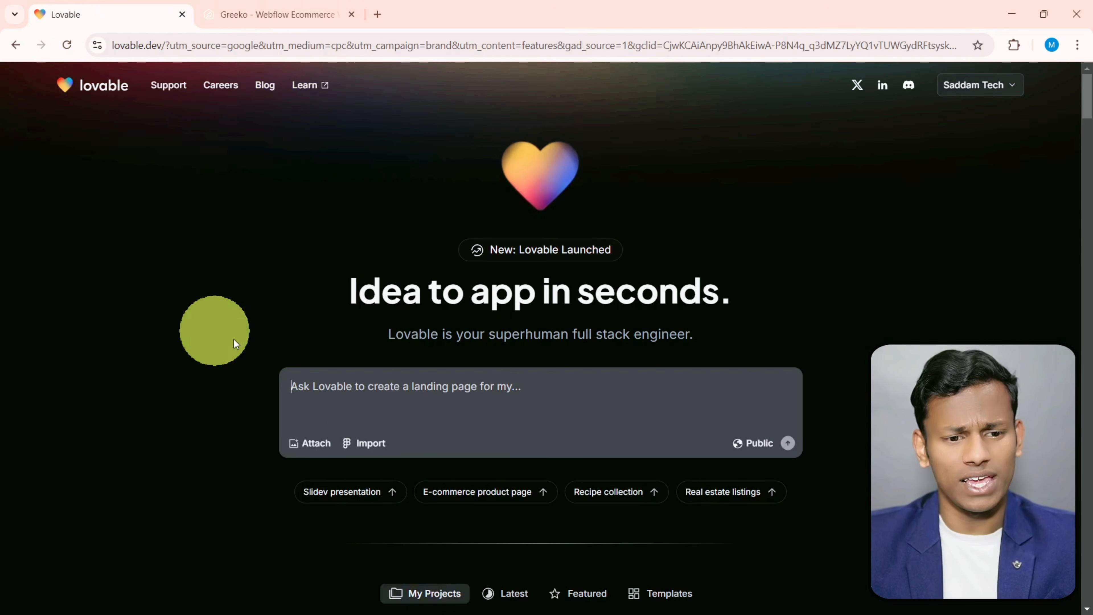
click(344, 387)
text(create a website for my agency , and it should be in dark theme)
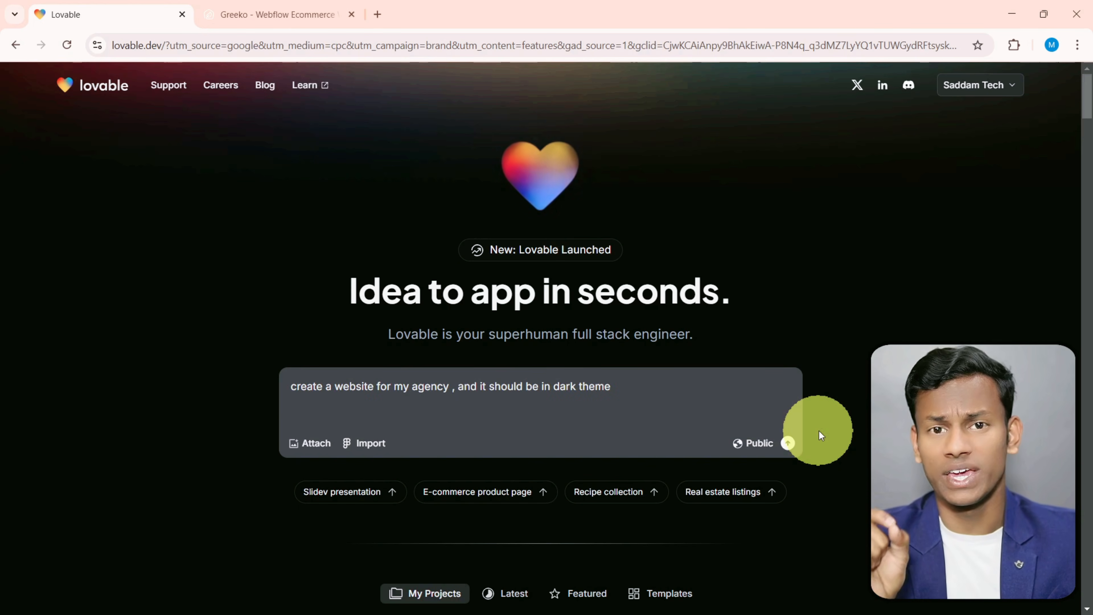
text(, and glassmorphism)
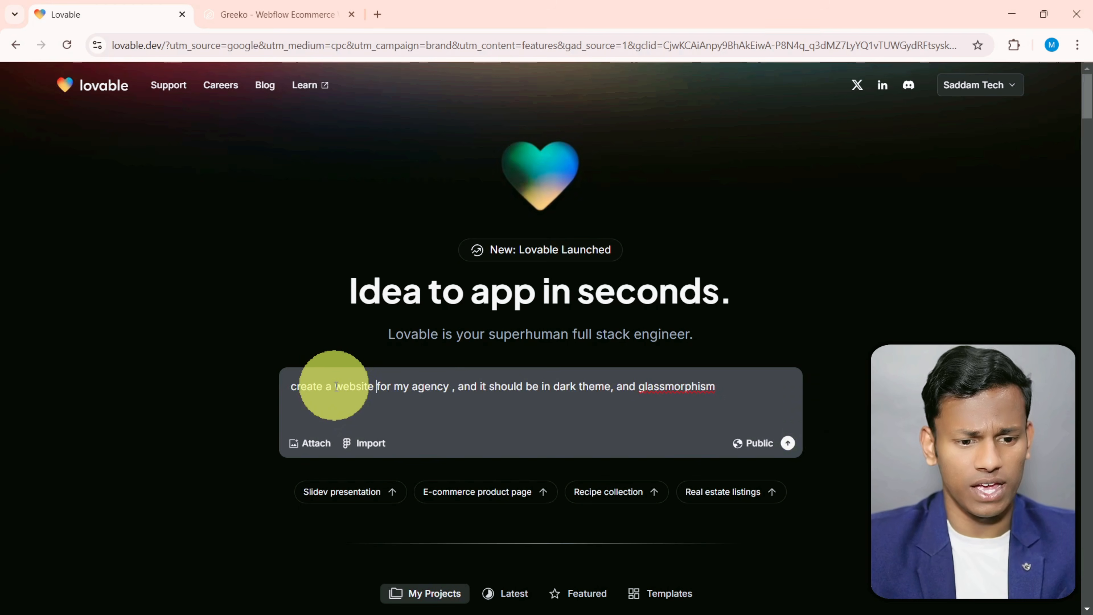
- Insert "with homepage, contact us , and about us" after "agency" in the prompt and submit it
text(with homepage, contact)
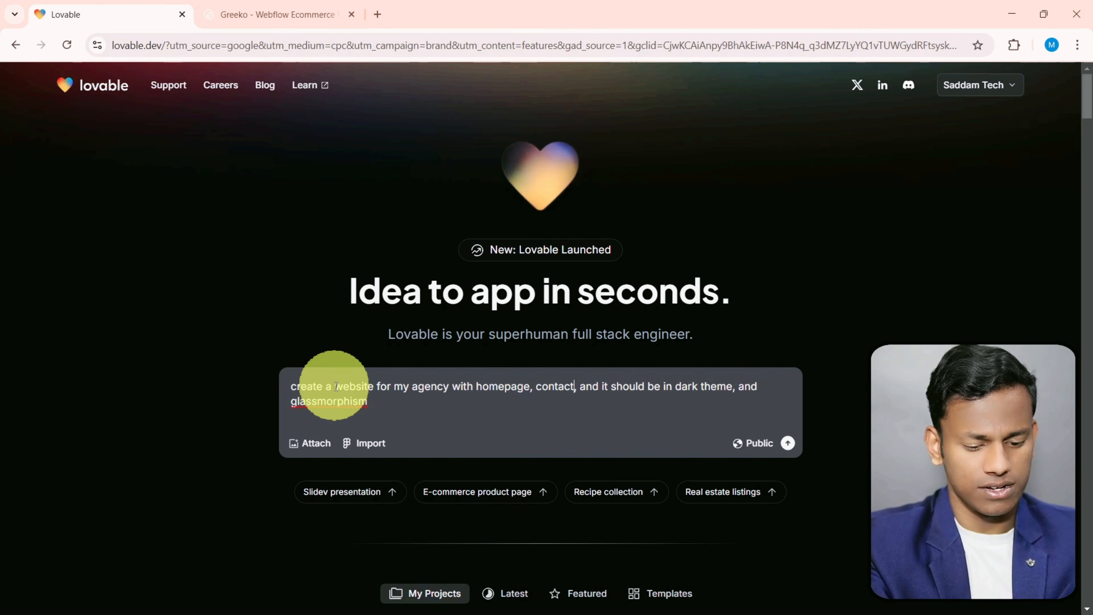
text(up , and aboutus ,)
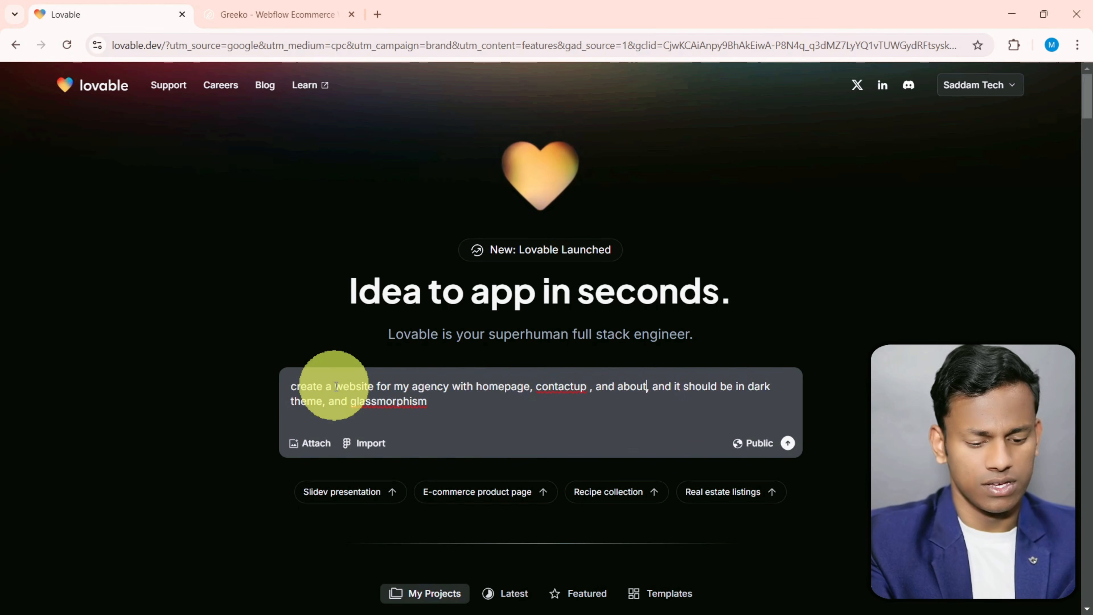
click(576, 387)
click(590, 386)
key(BackSpace)
text(s)
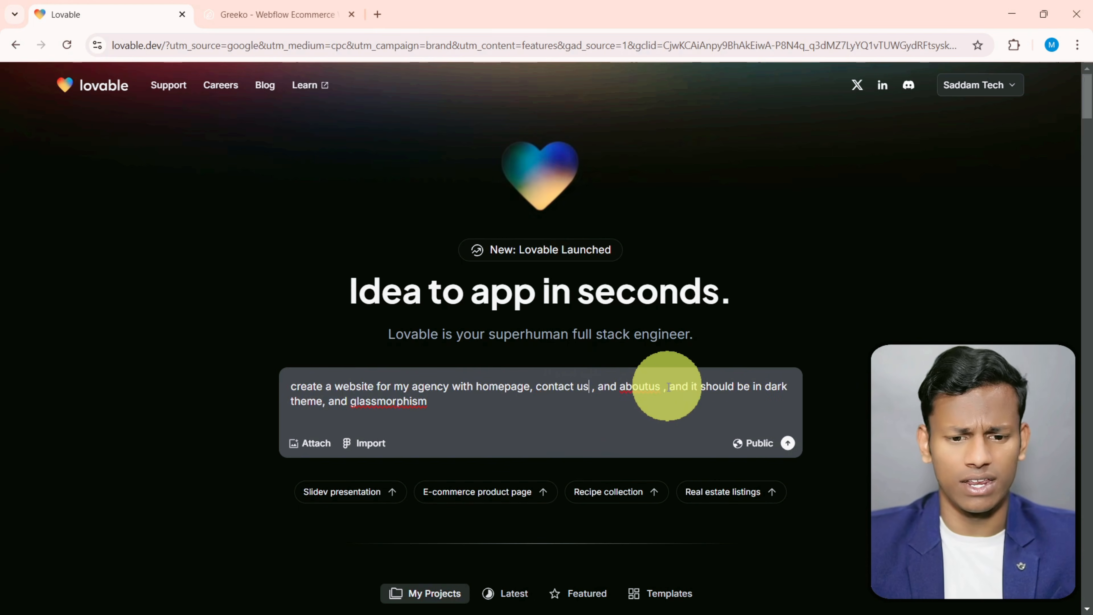
click(647, 386)
click(736, 422)
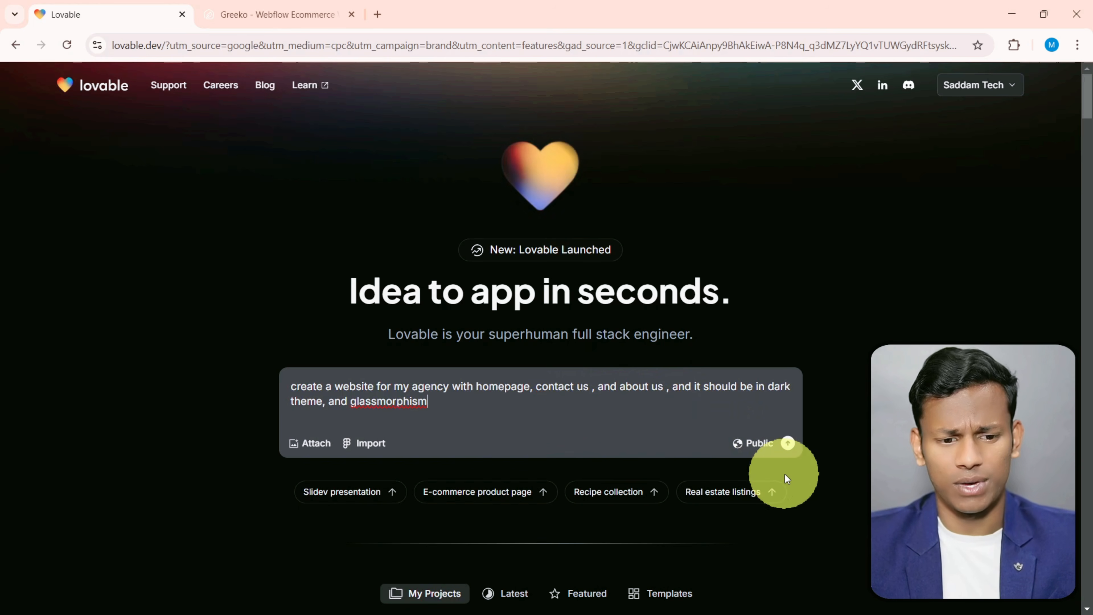
click(789, 446)
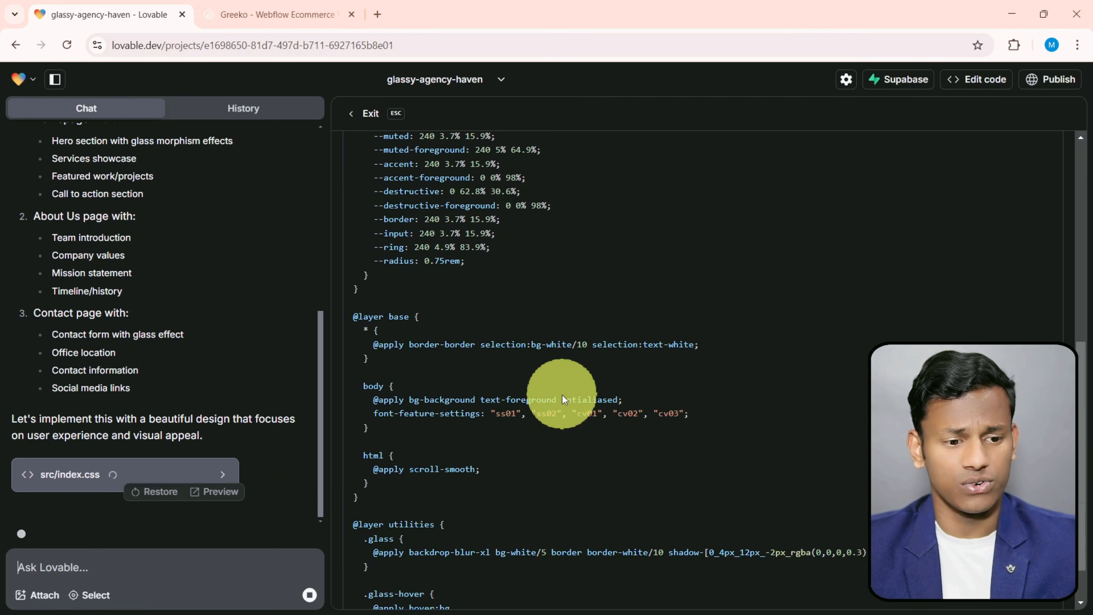
- Look through the stylesheet and navigation component code being generated for the agency website
scroll(567, 440, up, 9)
scroll(579, 439, down, 1)
scroll(575, 429, up, 1)
scroll(525, 328, down, 10)
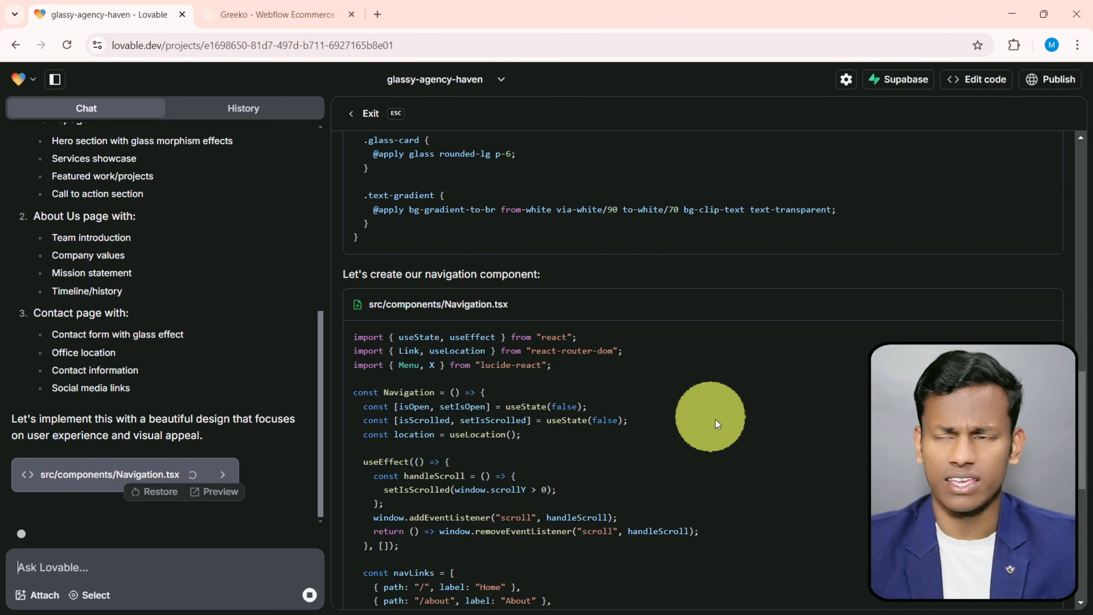
scroll(706, 426, down, 10)
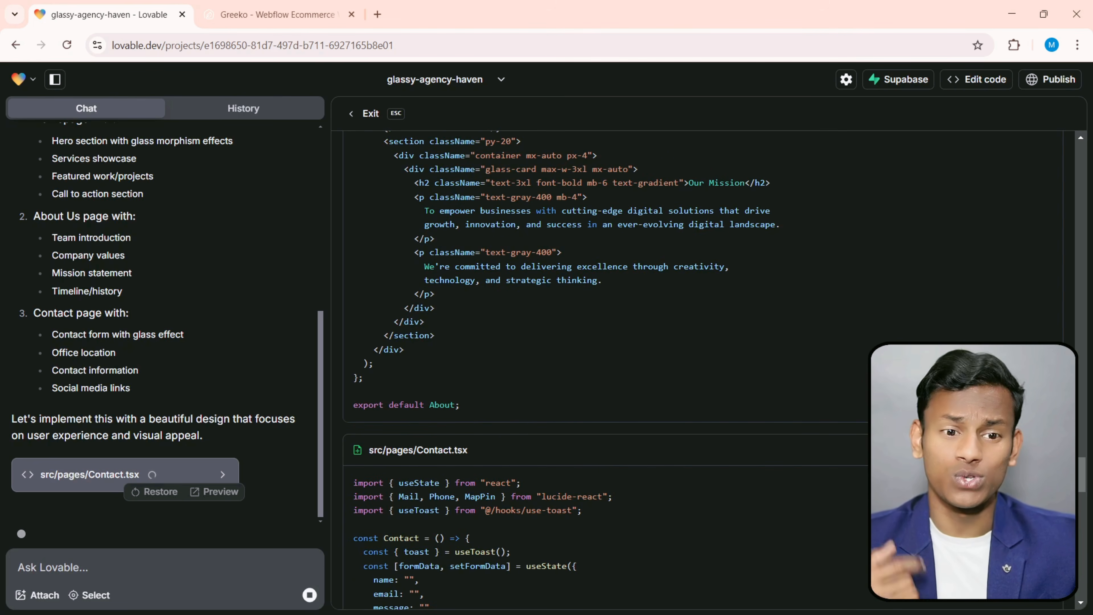
- Examine the rounded navigation bar and hero section on the Greeko reference site
click(280, 15)
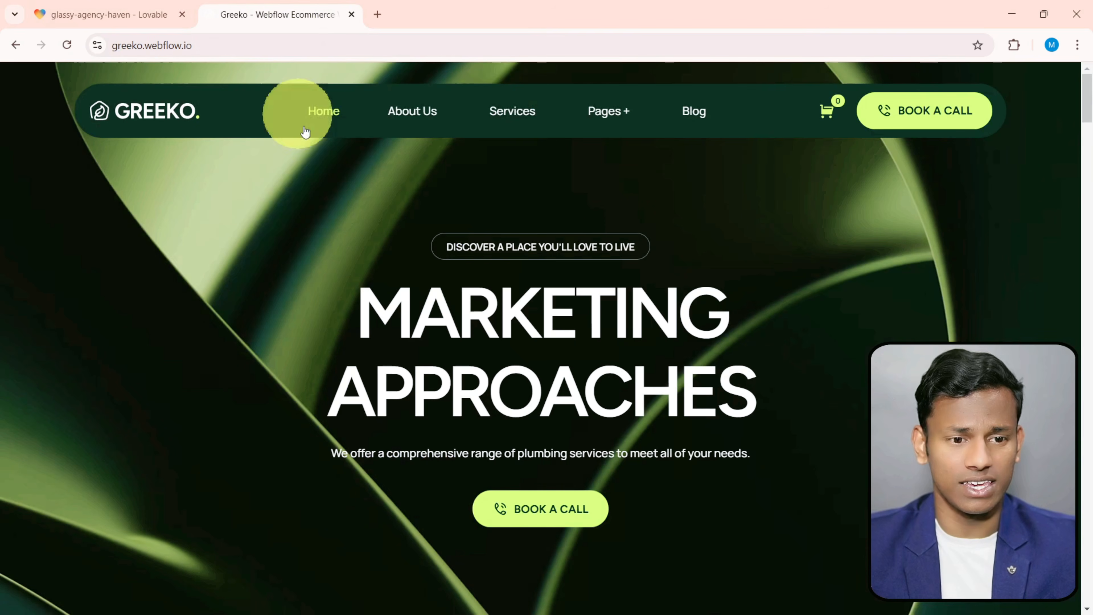
drag(105, 98, 631, 249)
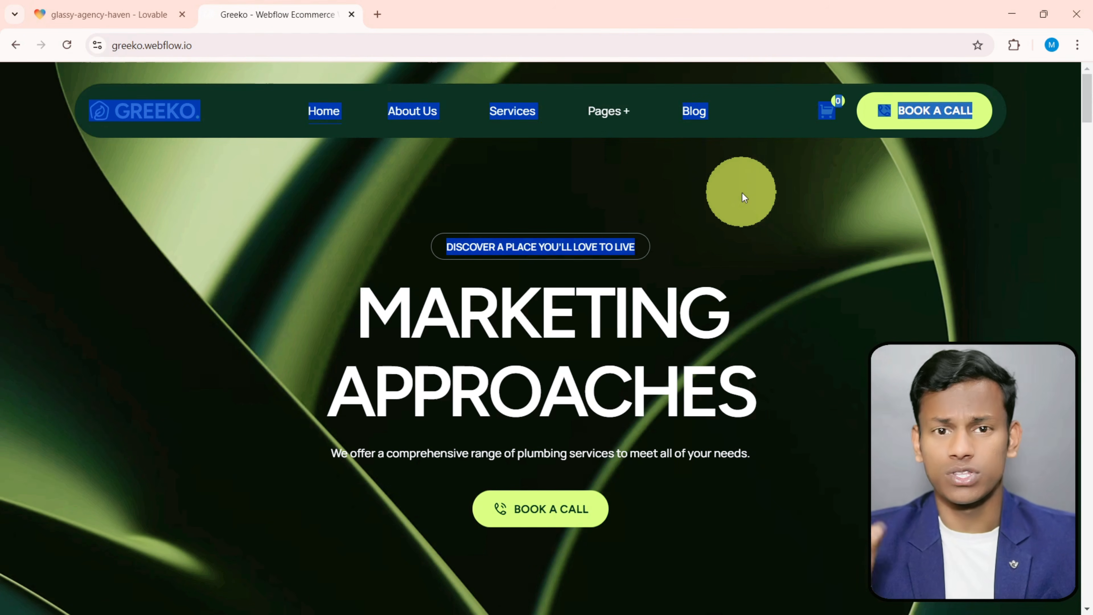
click(271, 102)
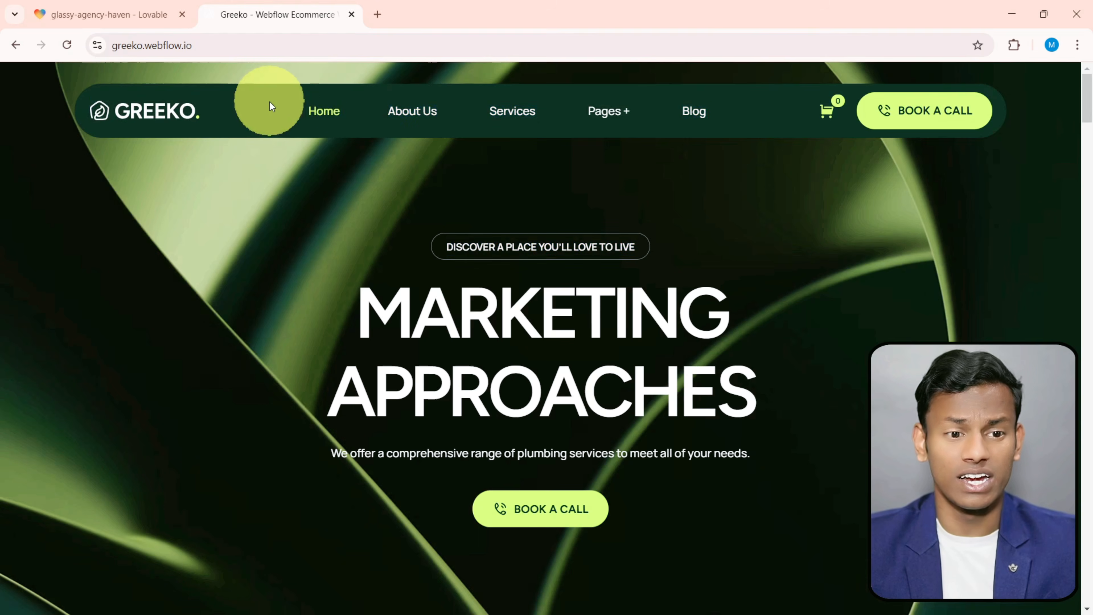
- Try to open the glassy-agency-haven preview in a new tab and read the loaded page
click(130, 14)
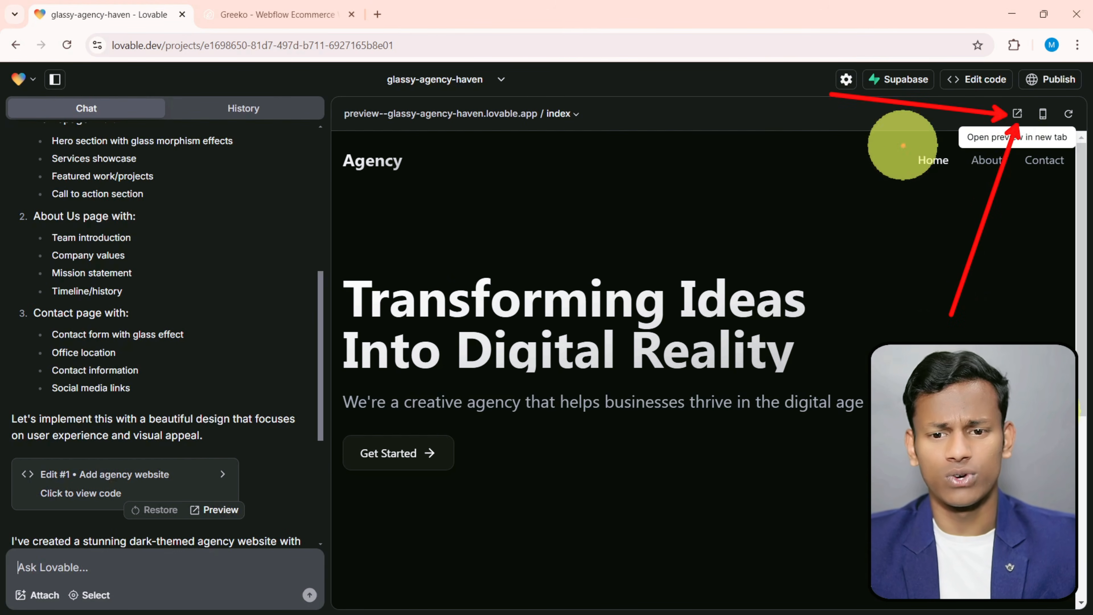
click(1018, 124)
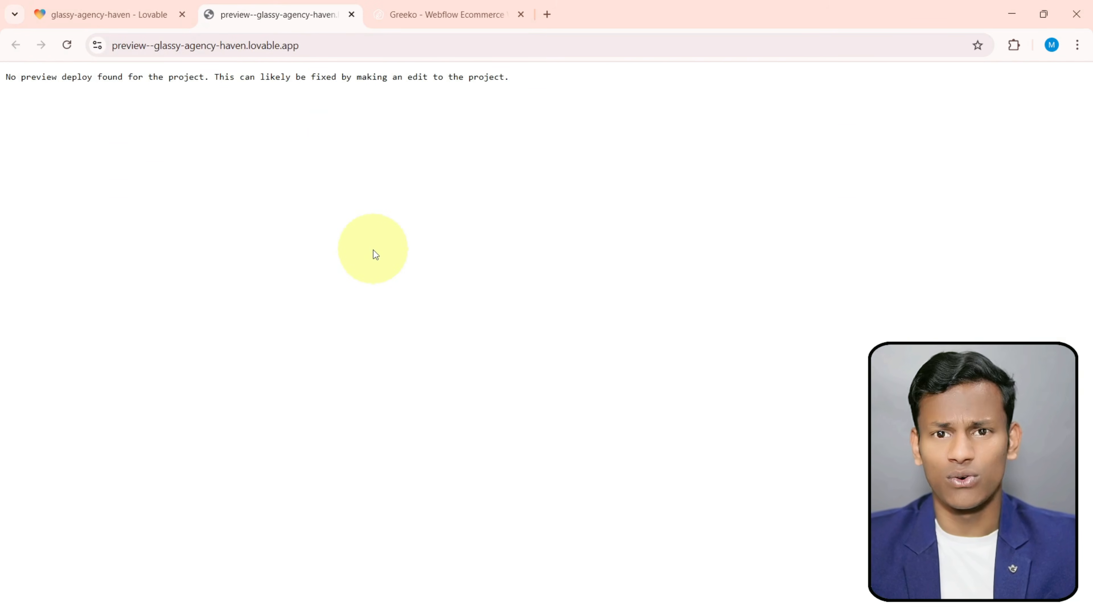
drag(8, 76, 497, 77)
click(518, 83)
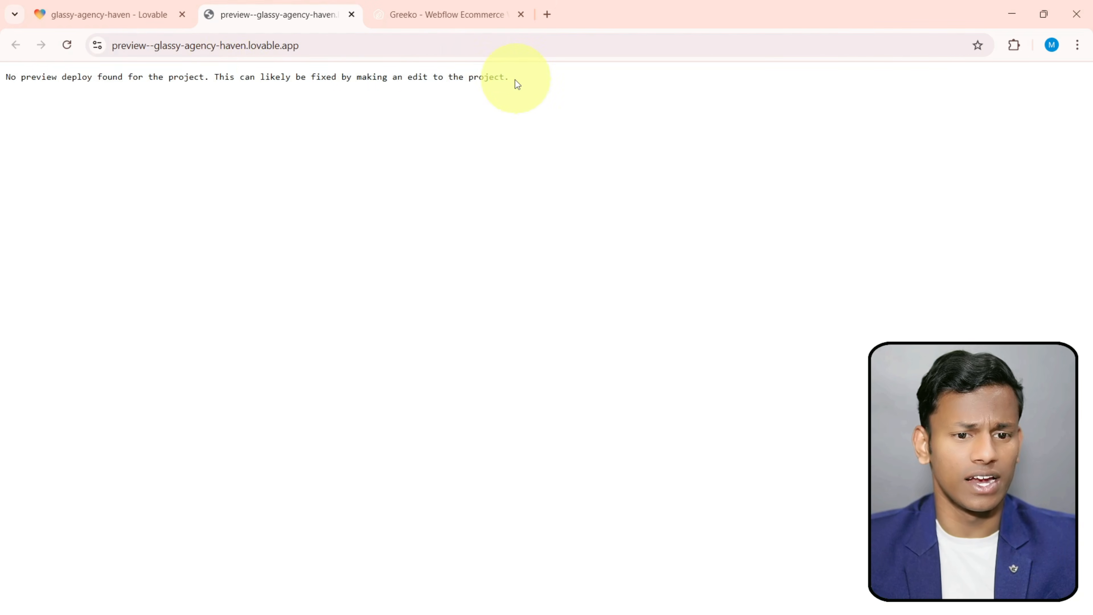
- Open the preview of Edit #1 in a new tab from the project chat and close the earlier preview tab
click(134, 14)
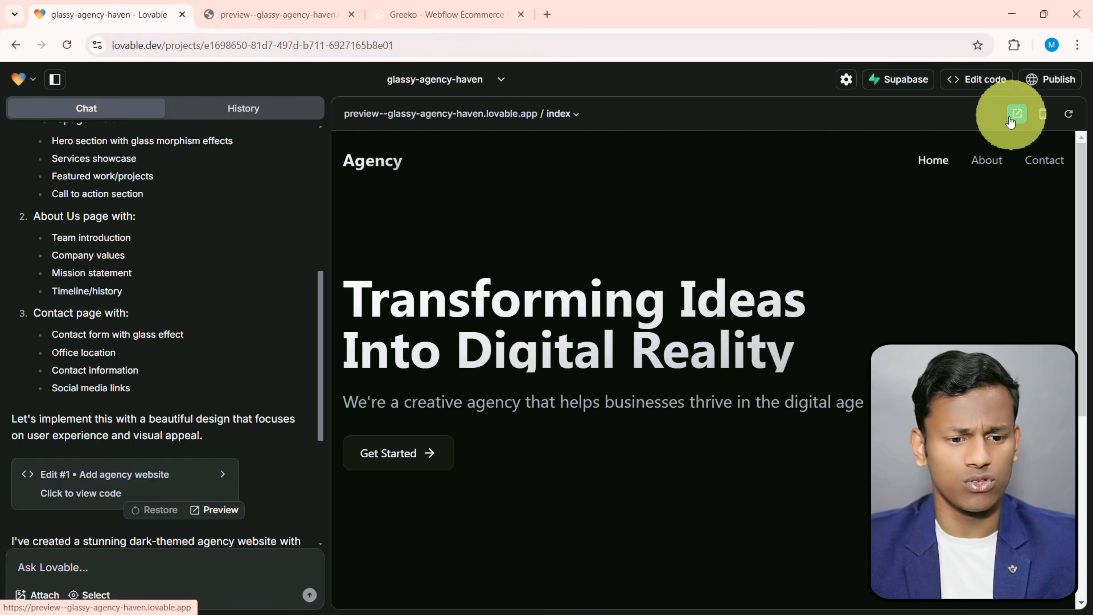
scroll(495, 431, down, 5)
scroll(272, 492, down, 2)
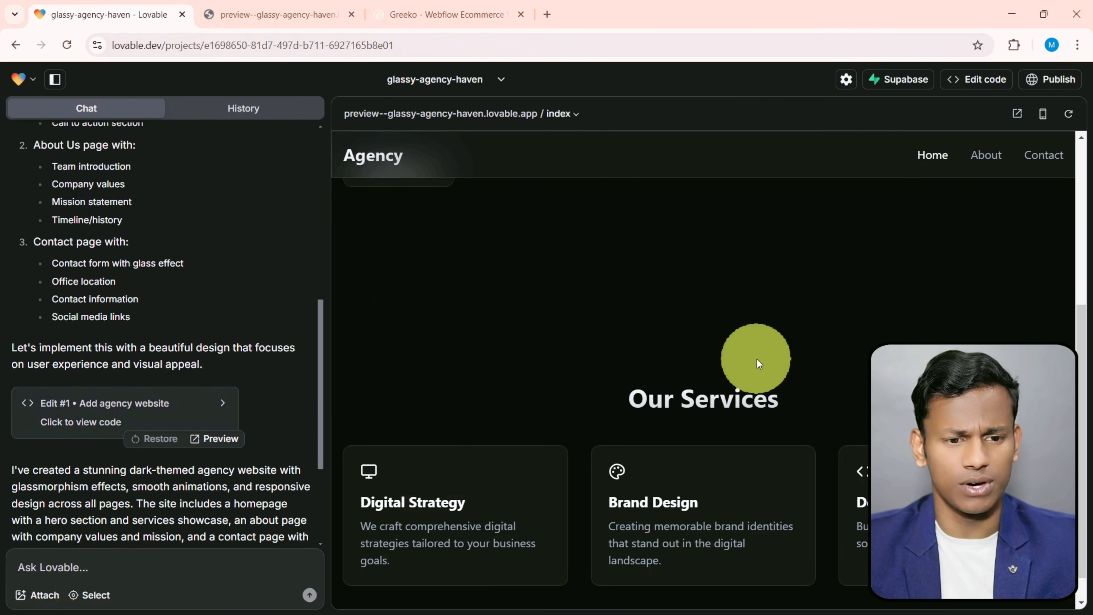
scroll(757, 362, up, 3)
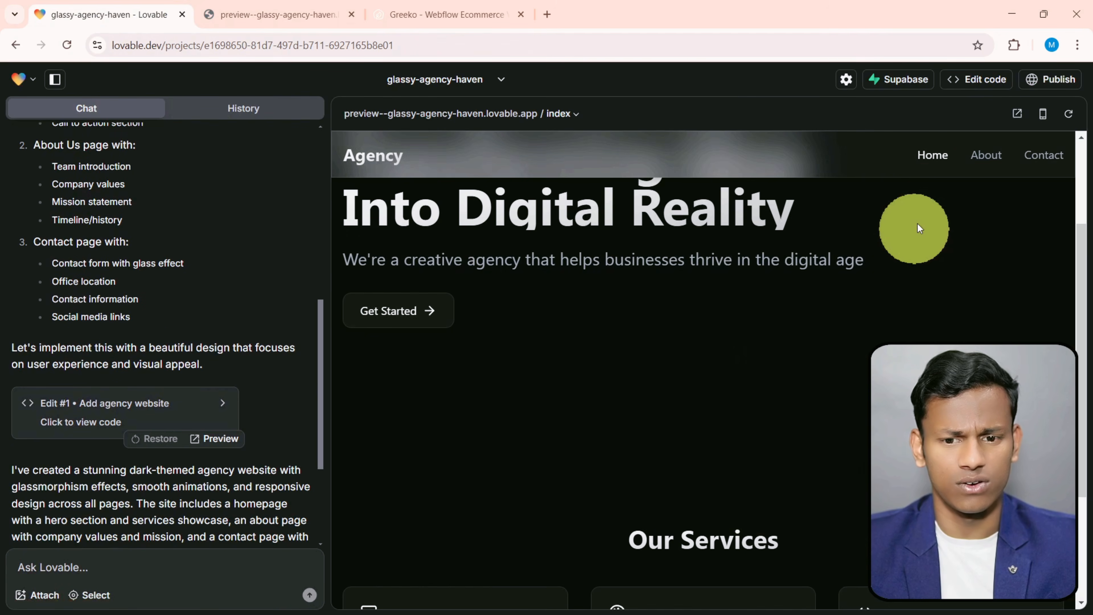
click(212, 439)
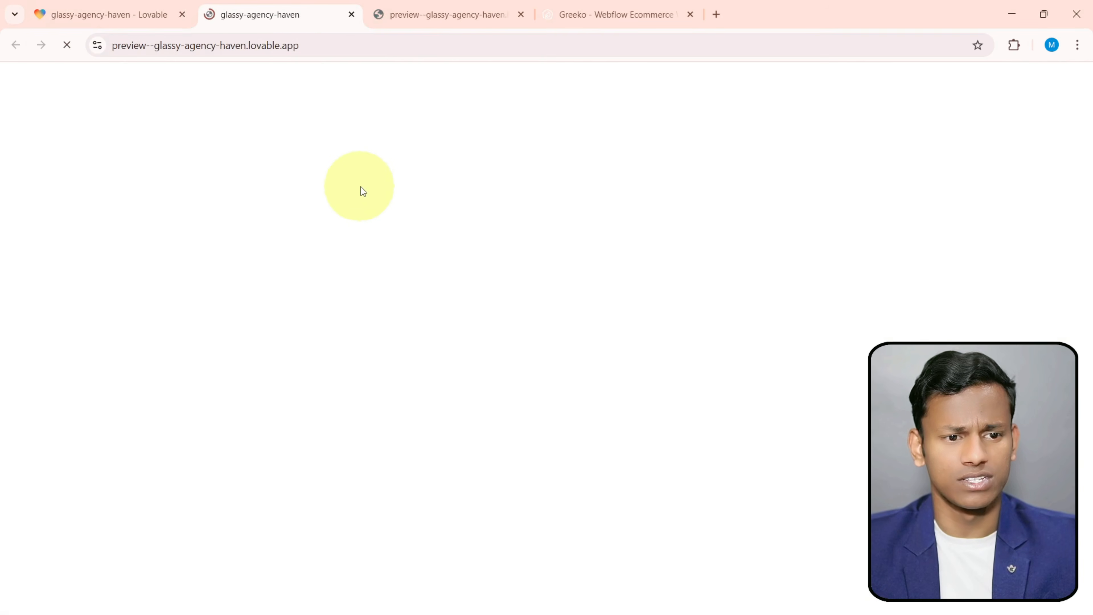
click(521, 15)
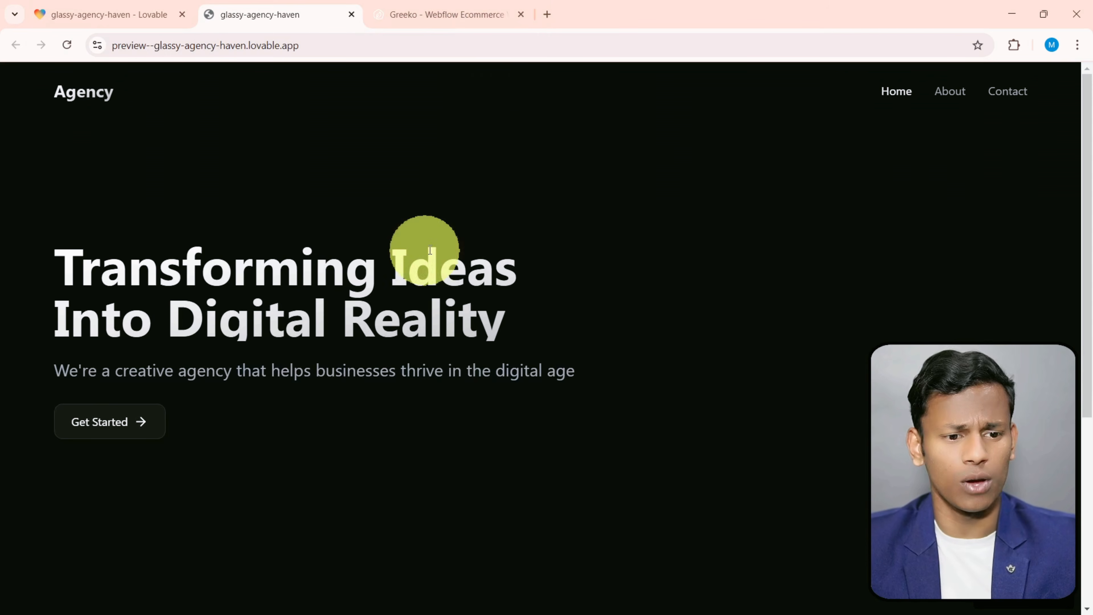
- Examine the generated home page's hero, services section and navbar, and compare them with the Greeko reference site
scroll(453, 338, down, 7)
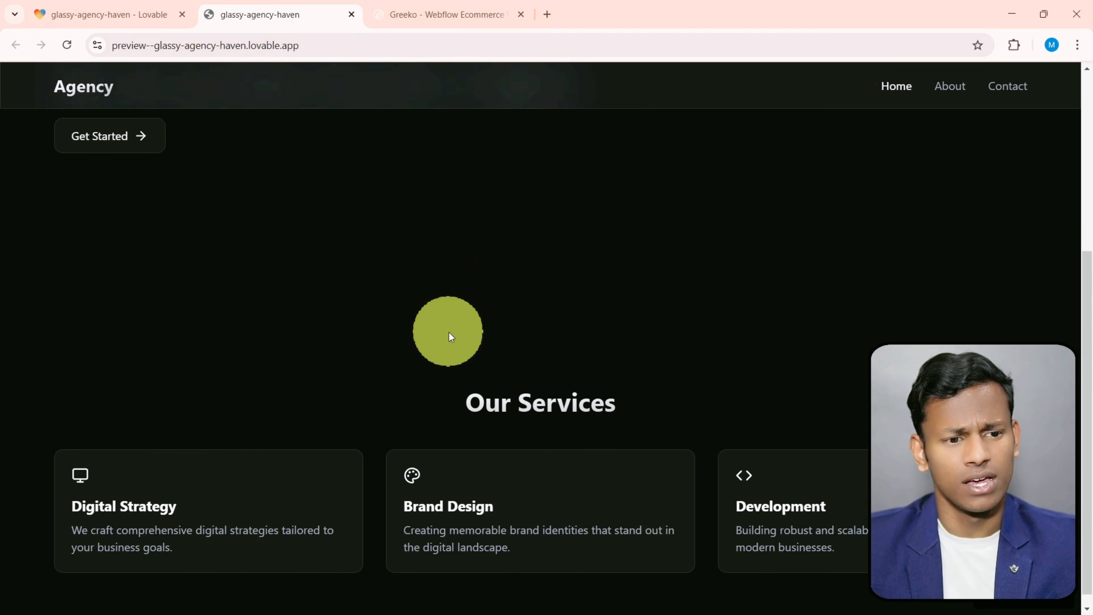
scroll(357, 232, up, 2)
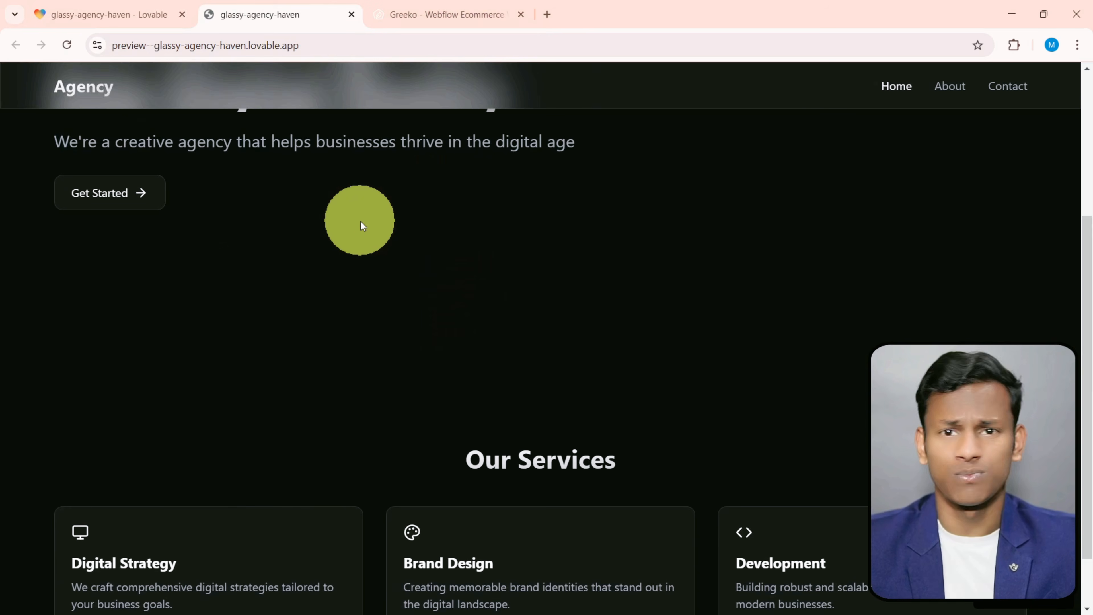
scroll(362, 224, down, 2)
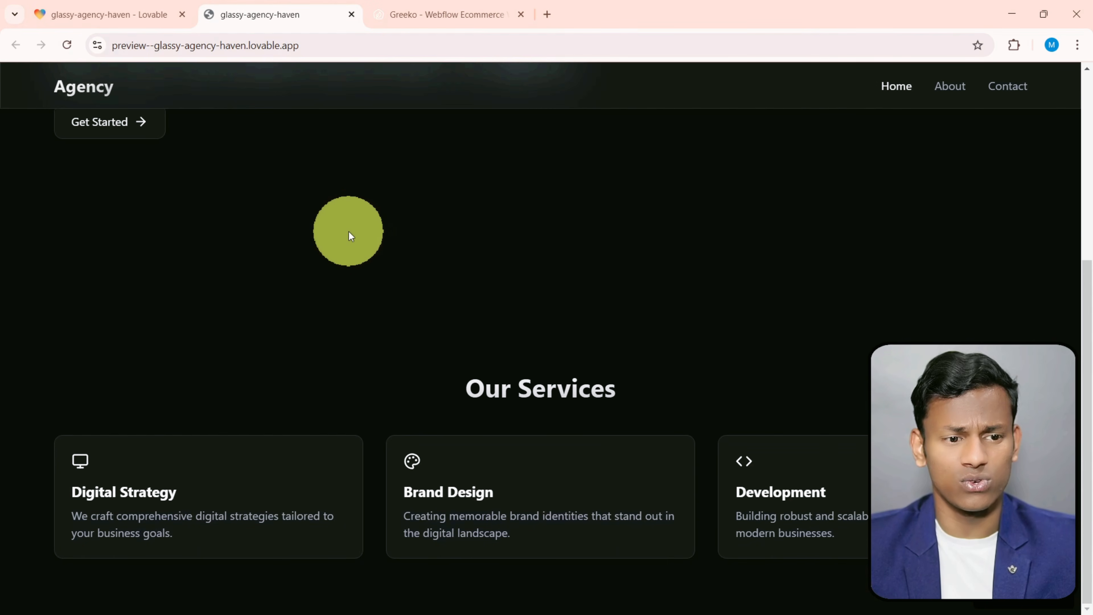
scroll(373, 307, up, 5)
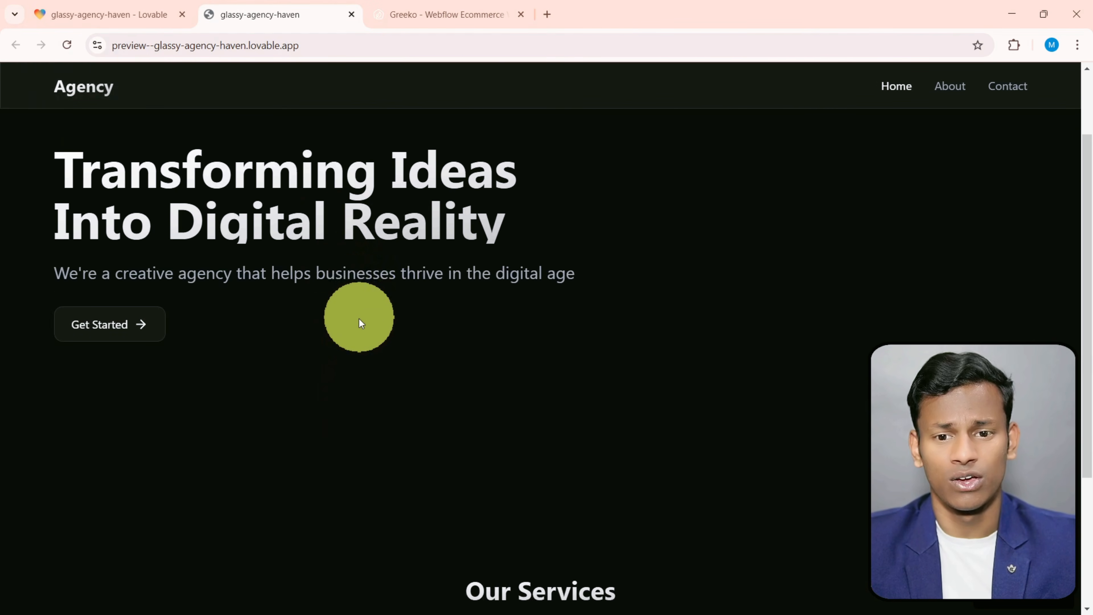
click(395, 16)
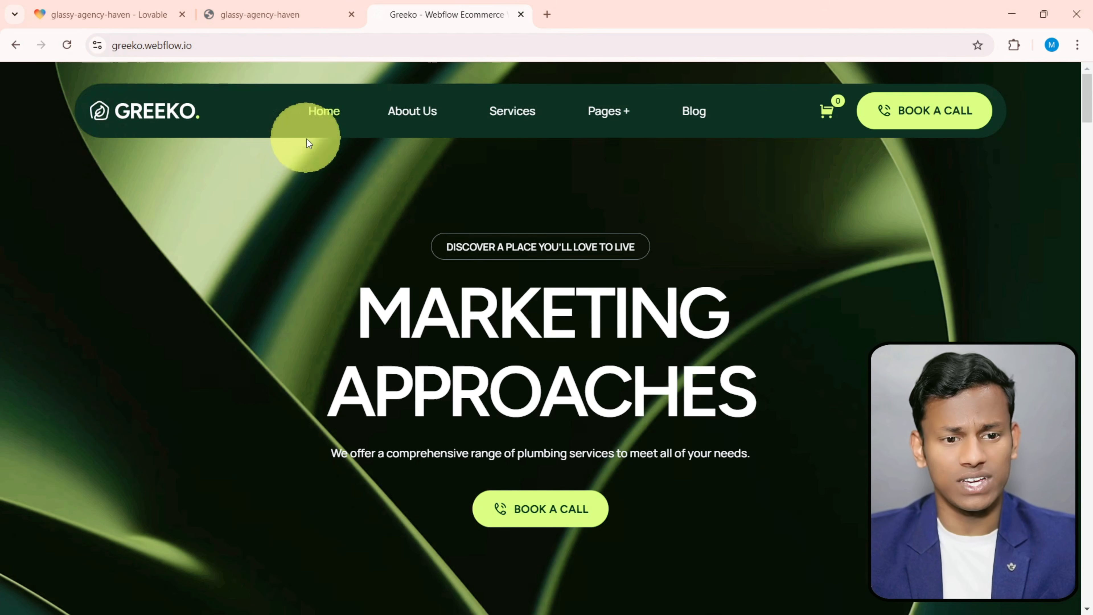
scroll(413, 265, down, 10)
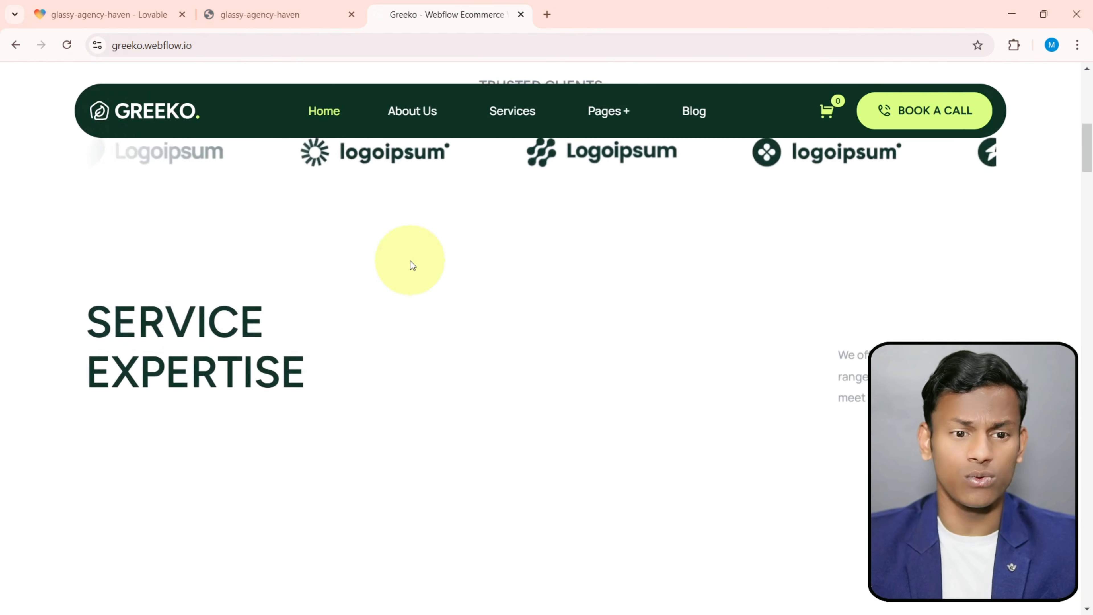
click(271, 15)
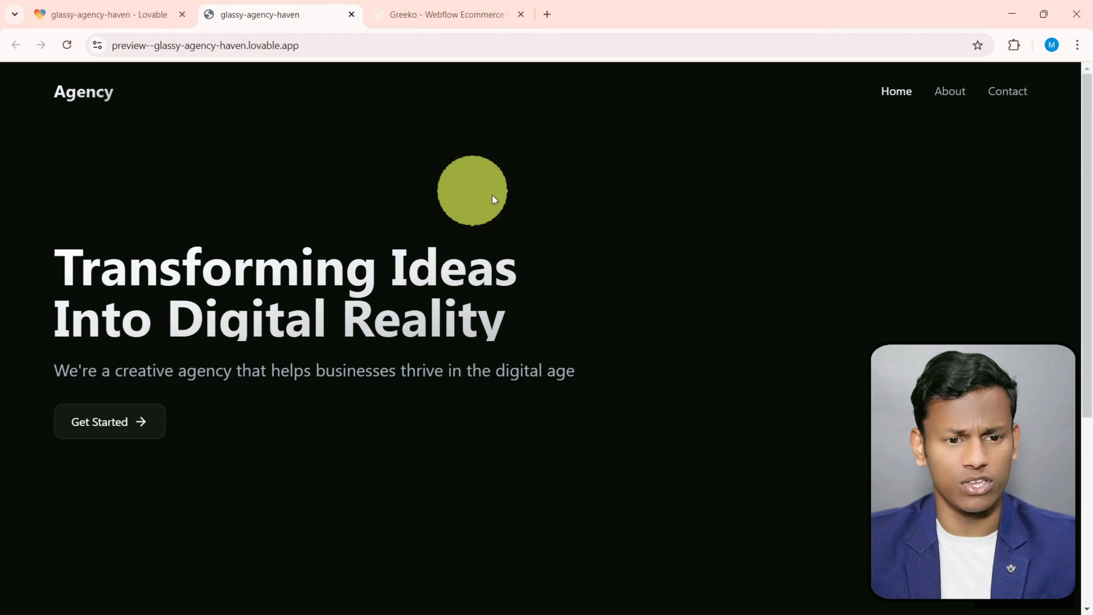
scroll(497, 196, down, 5)
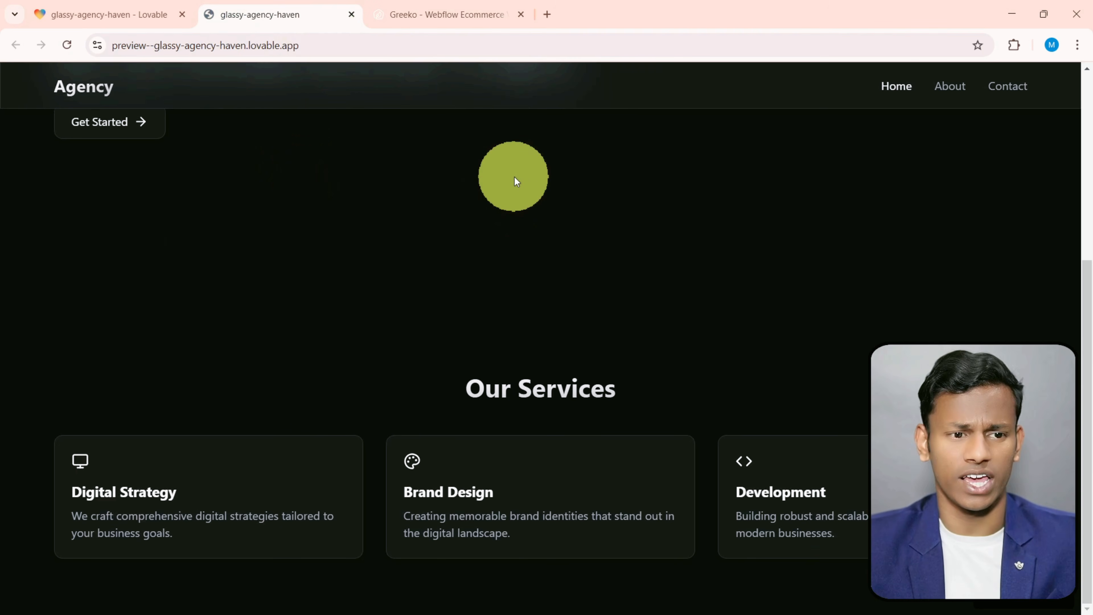
- Ask Lovable in the project chat to give the navbar rounded corners, make it sticky and make it more transparent
click(99, 15)
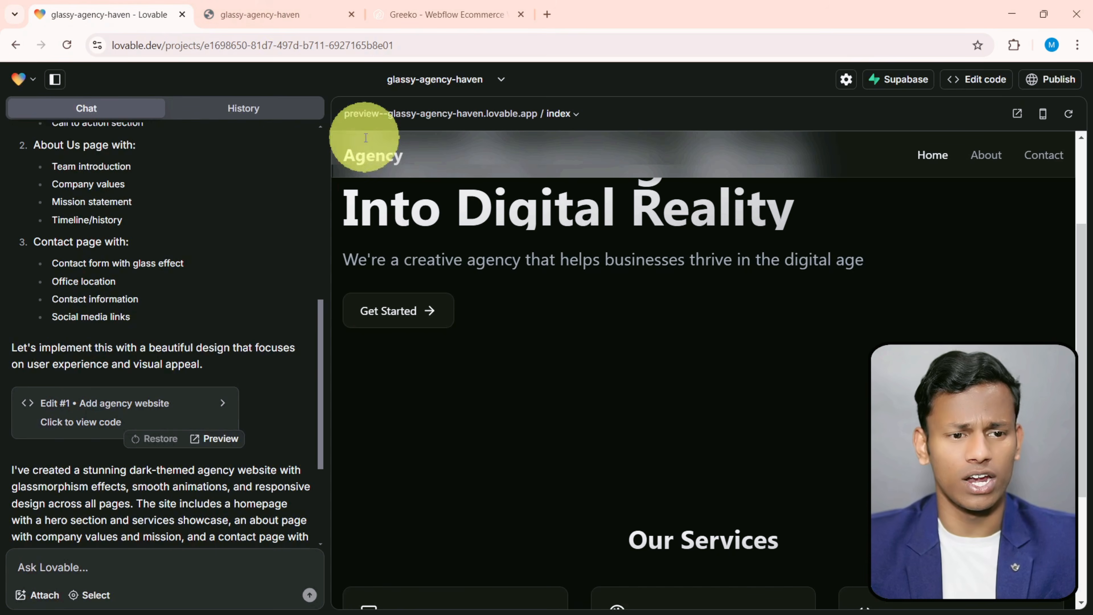
click(142, 551)
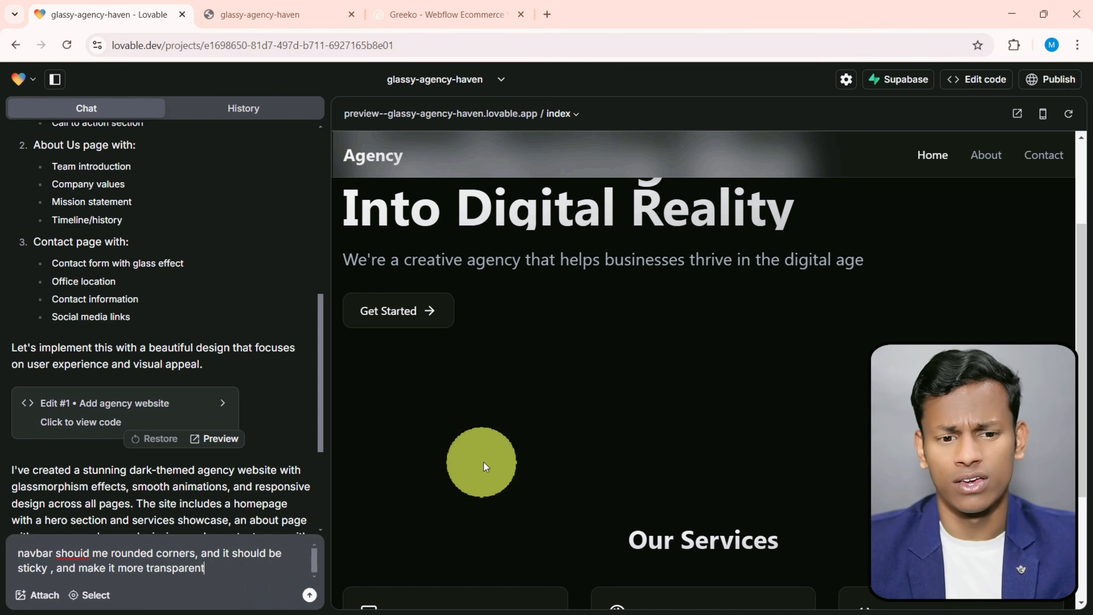
scroll(521, 454, down, 2)
scroll(523, 454, up, 5)
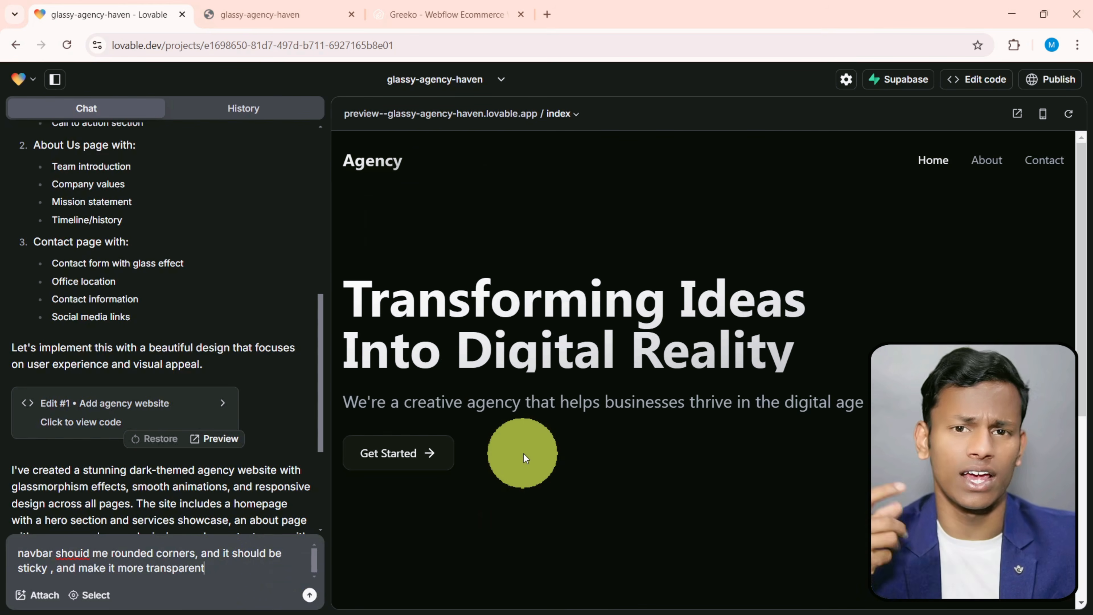
click(308, 595)
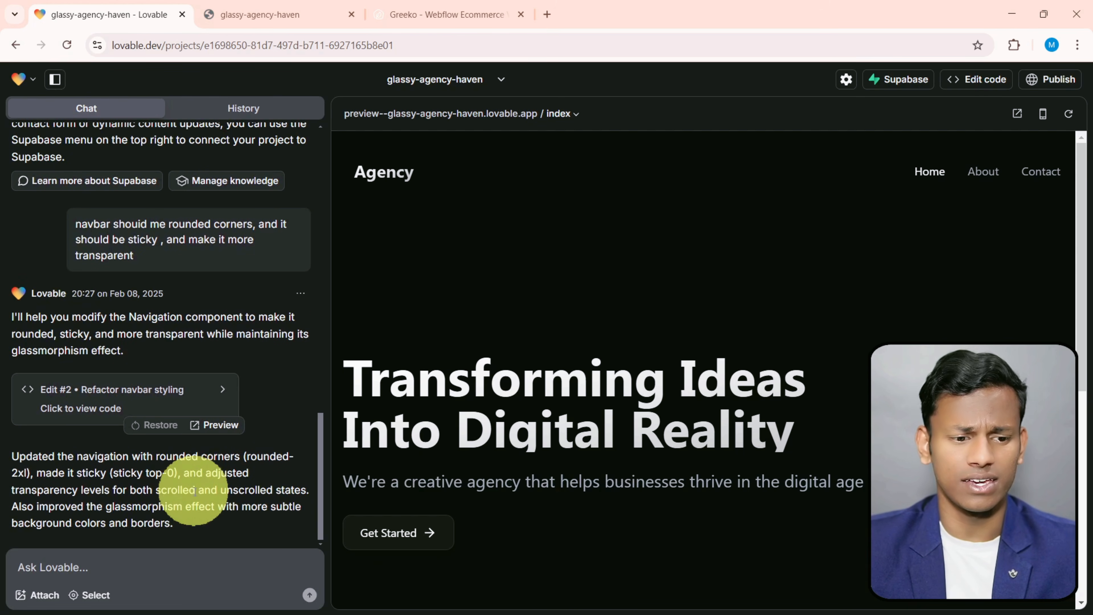
- Examine the revised navbar over the hero and services sections in the project preview and in the reloaded standalone preview
scroll(623, 296, down, 8)
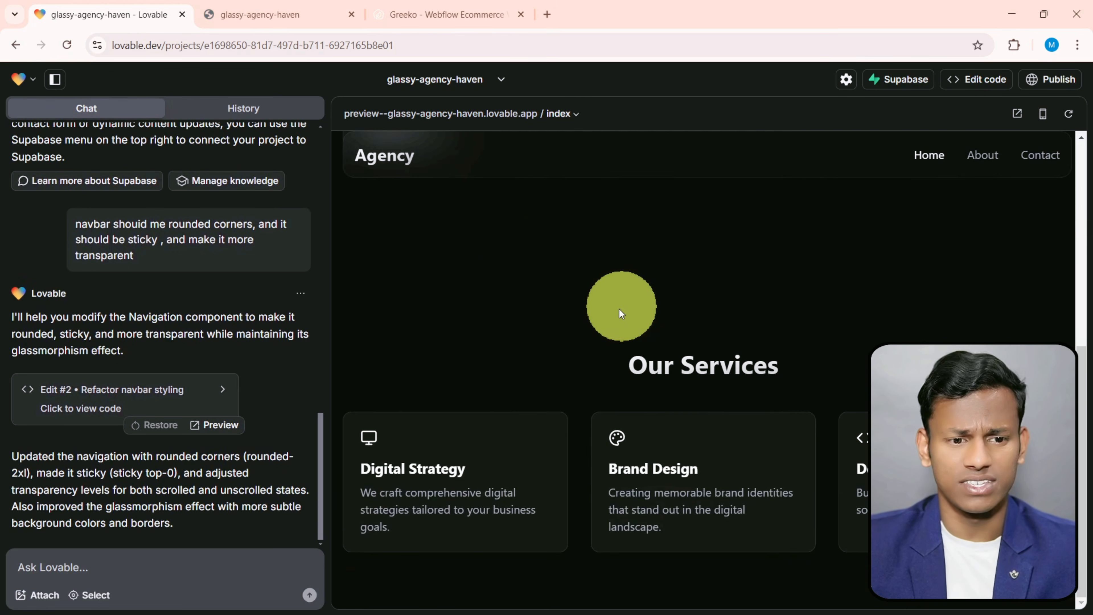
scroll(414, 298, up, 5)
scroll(414, 298, up, 5)
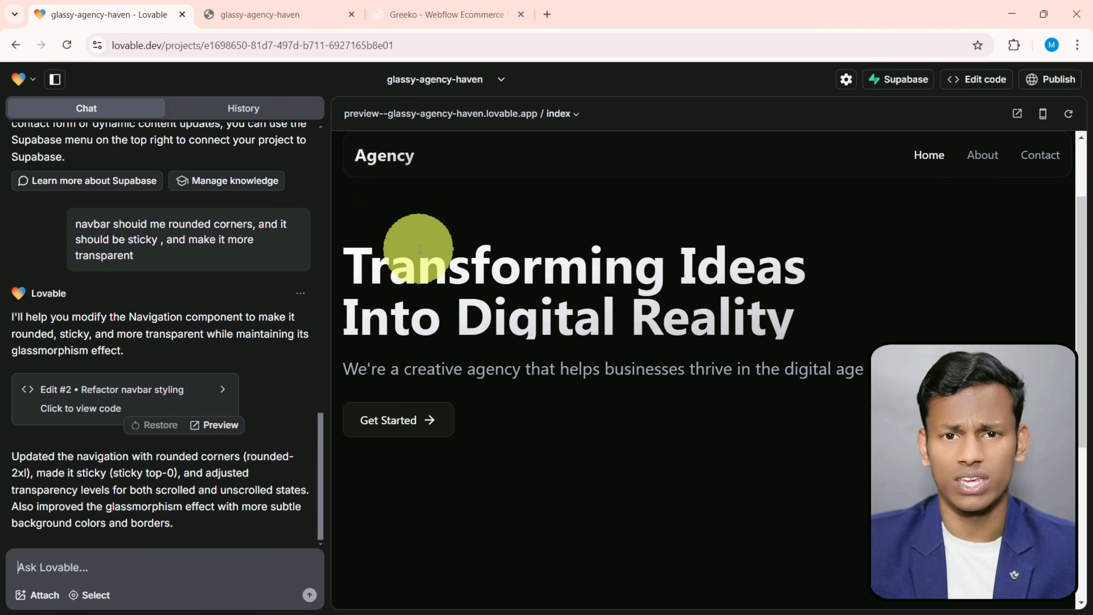
click(248, 14)
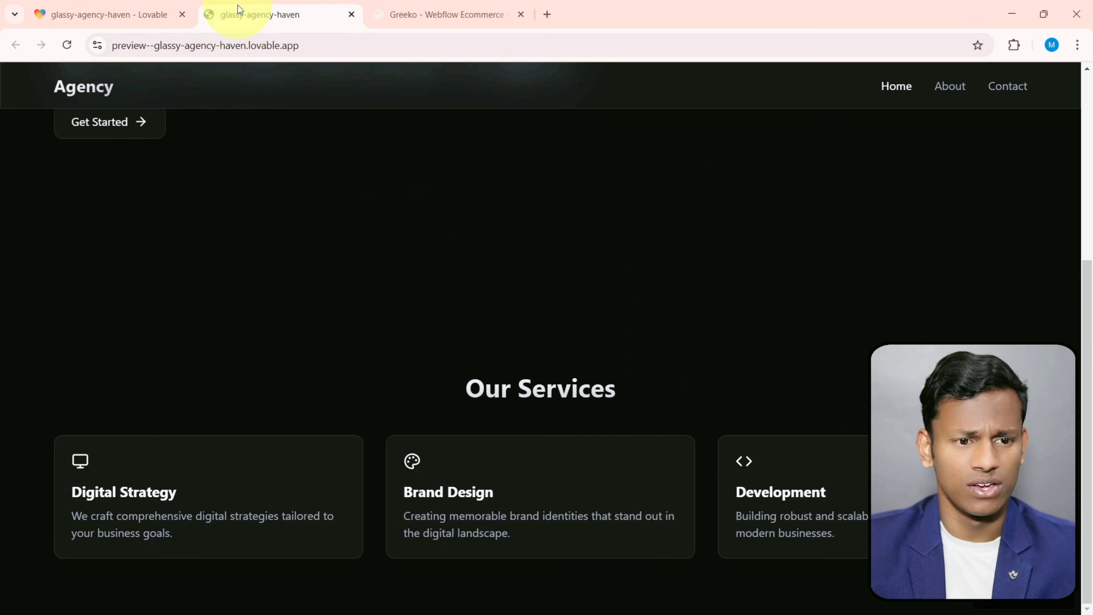
click(68, 50)
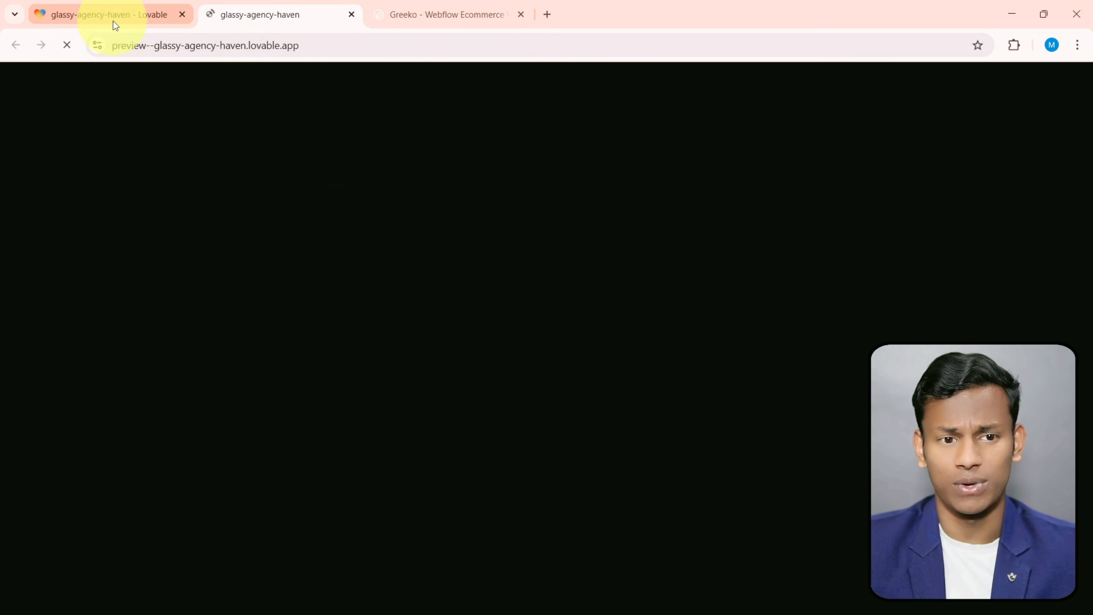
scroll(307, 259, up, 5)
scroll(307, 250, down, 5)
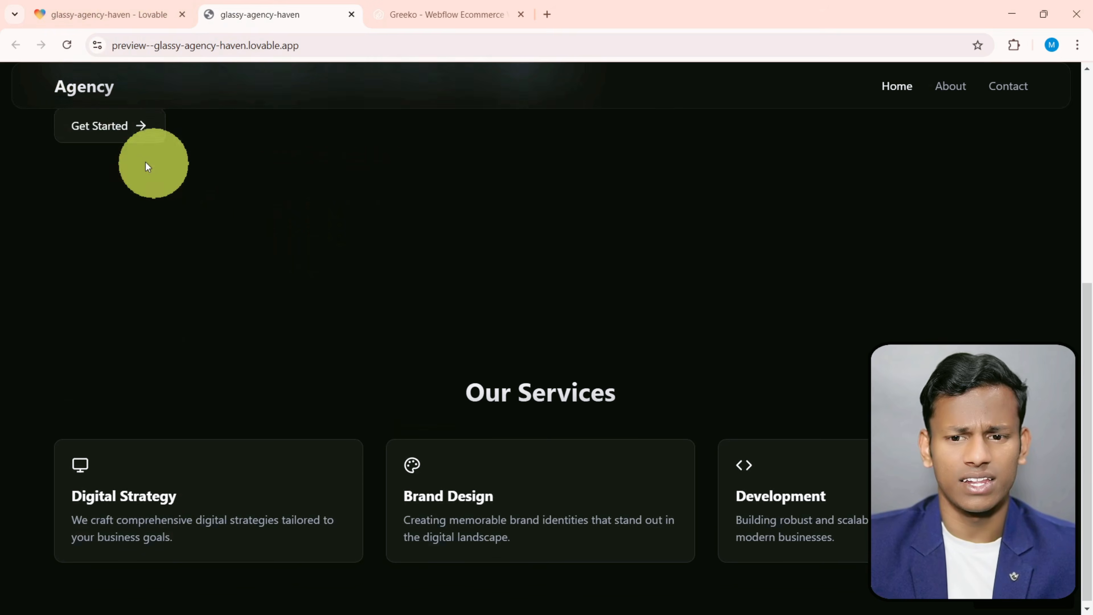
scroll(145, 146, up, 5)
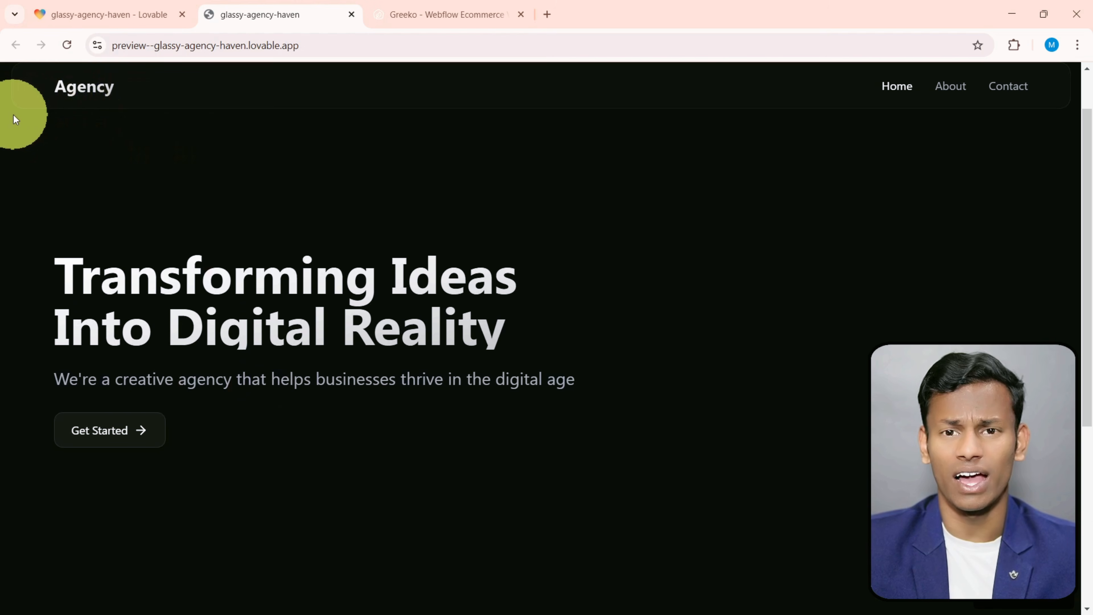
scroll(252, 240, down, 5)
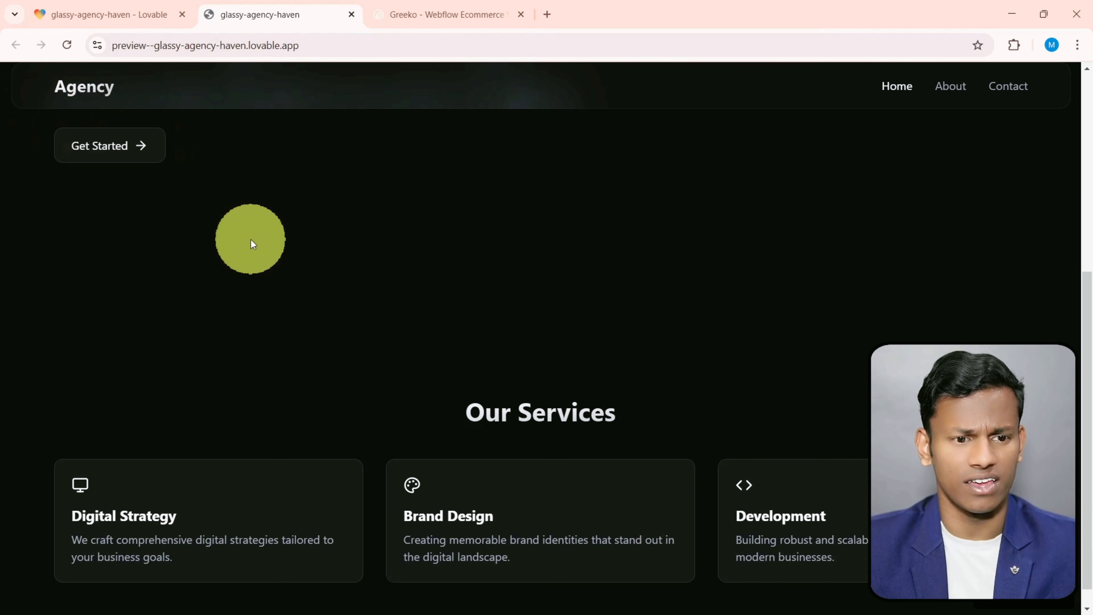
scroll(295, 225, up, 2)
scroll(296, 224, down, 2)
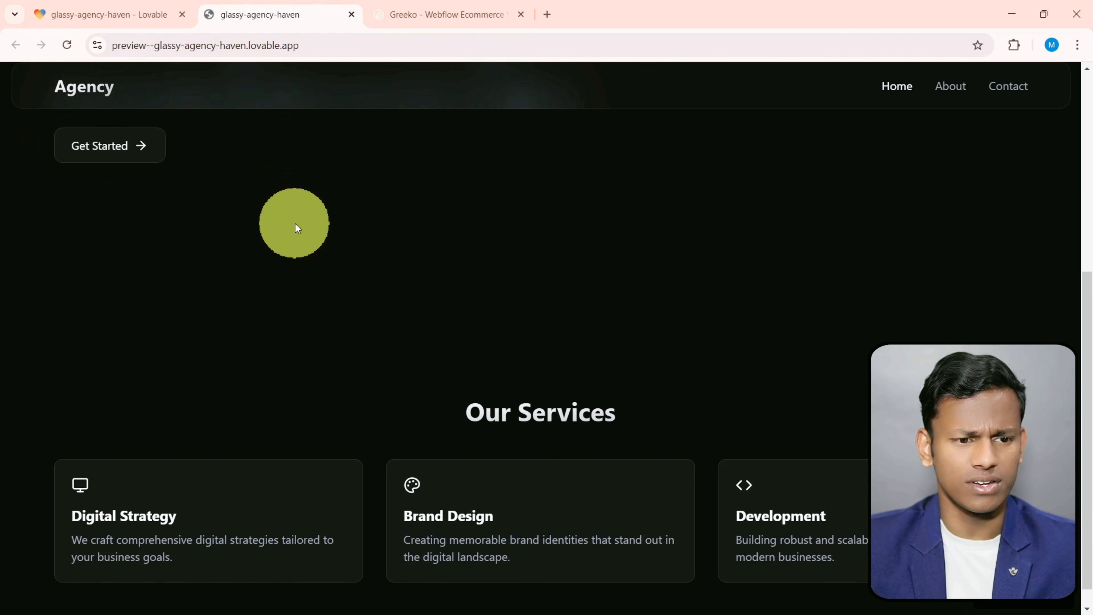
scroll(295, 224, up, 2)
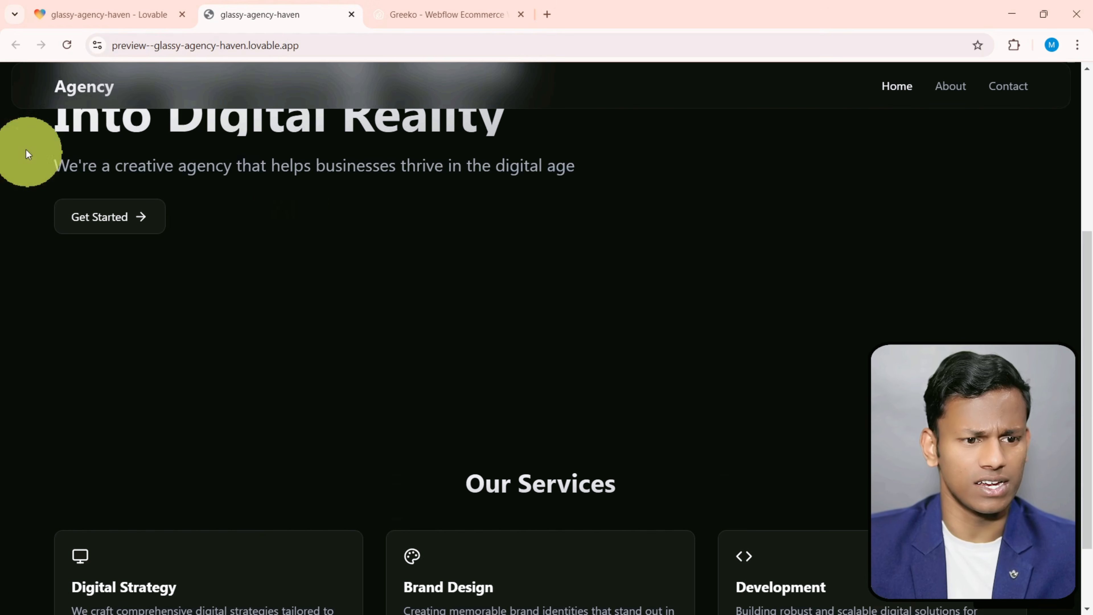
click(125, 14)
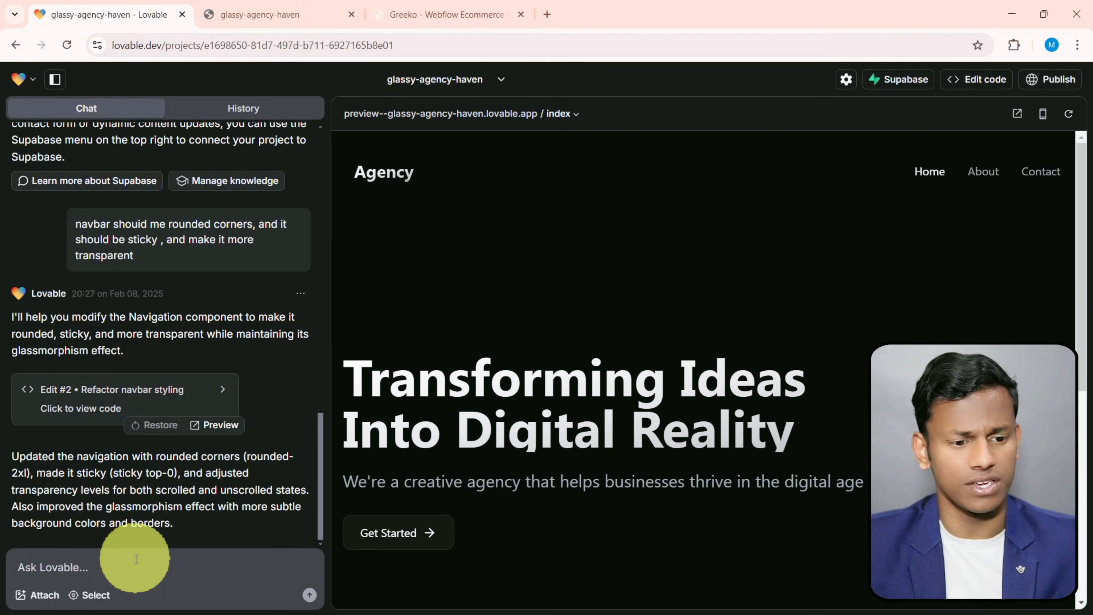
click(254, 15)
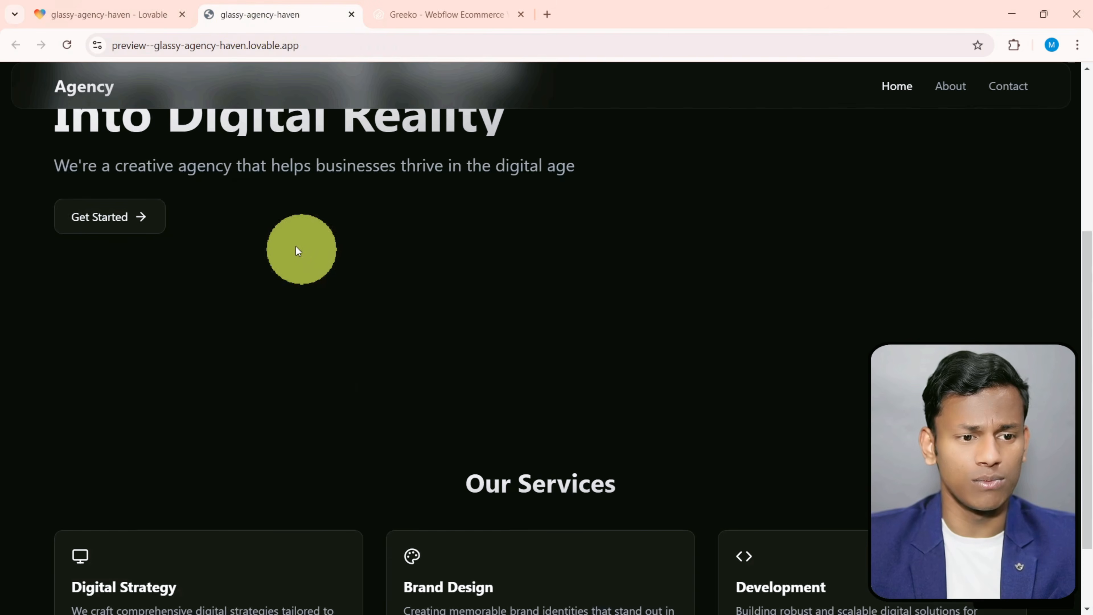
click(68, 5)
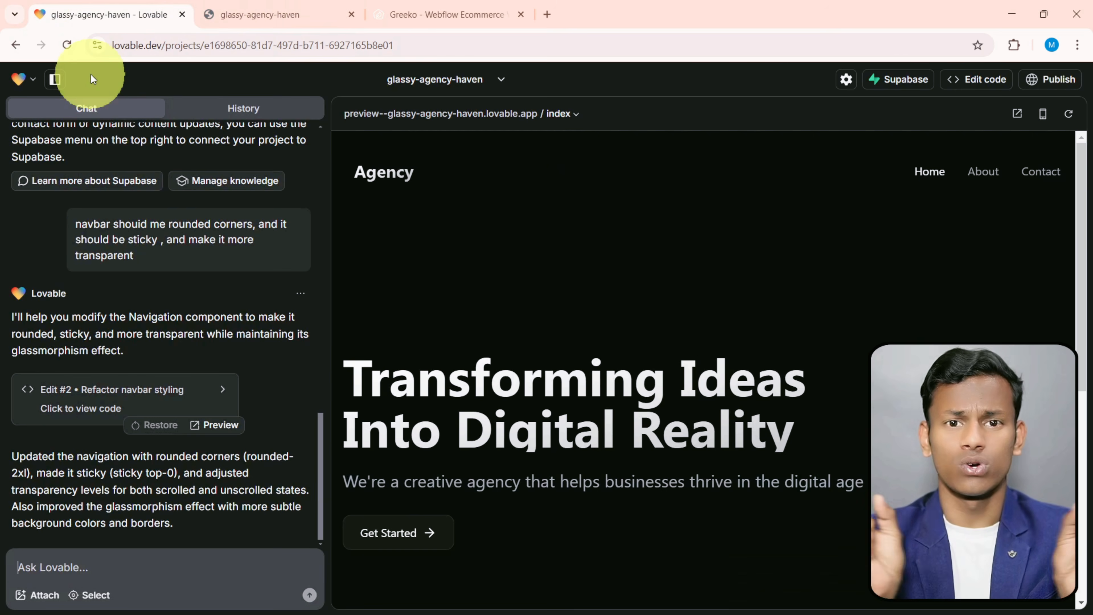
- Capture a screenshot of the full navigation bar on the Greeko reference site with Snipping Tool
click(431, 14)
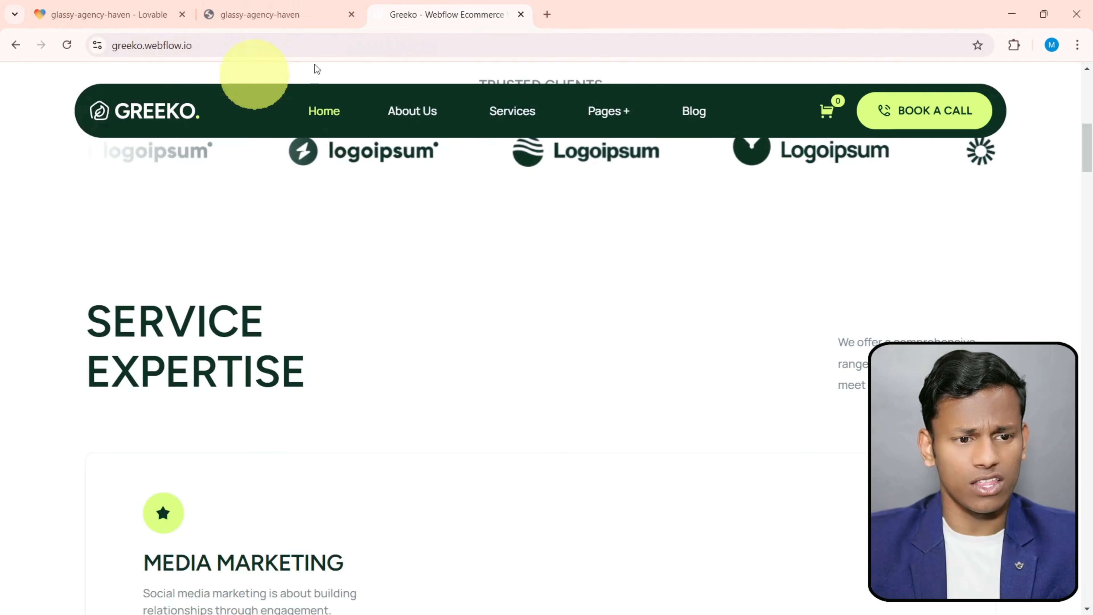
scroll(338, 343, up, 3)
scroll(338, 343, down, 5)
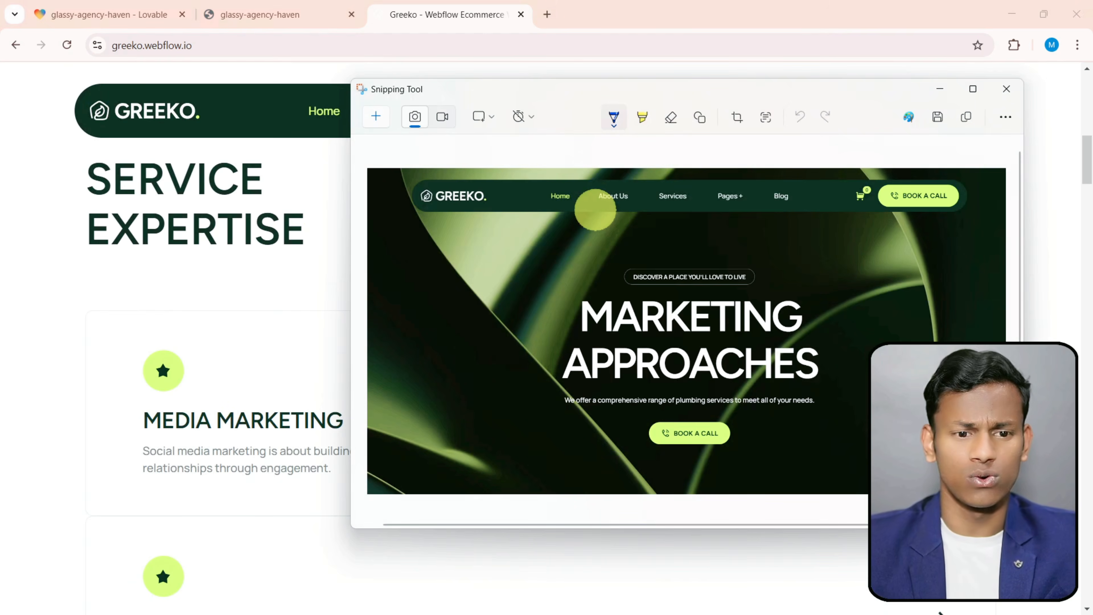
click(385, 115)
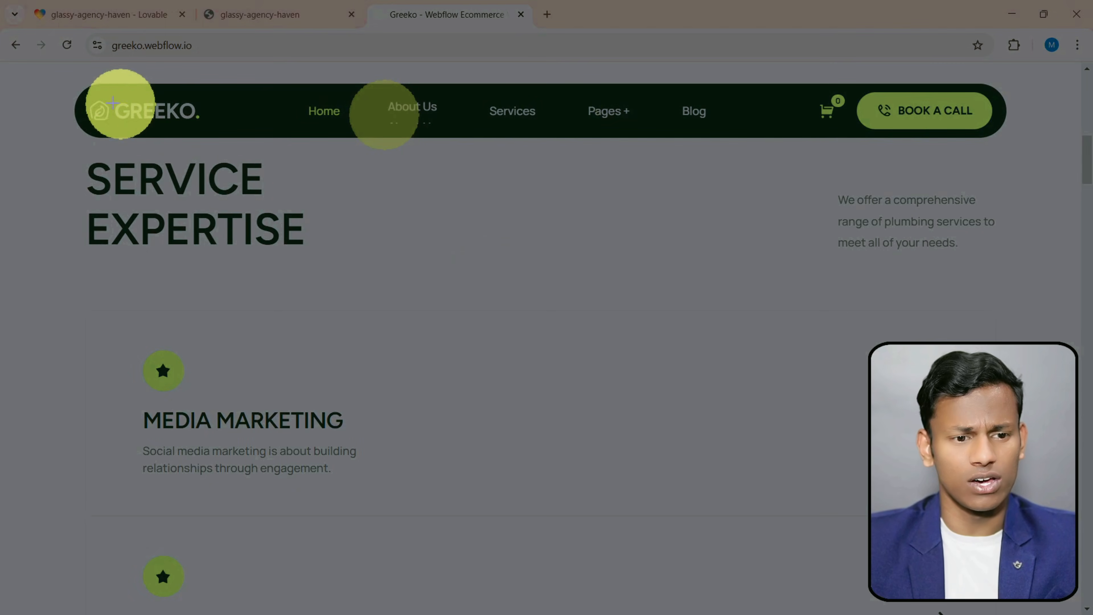
drag(56, 66, 1010, 161)
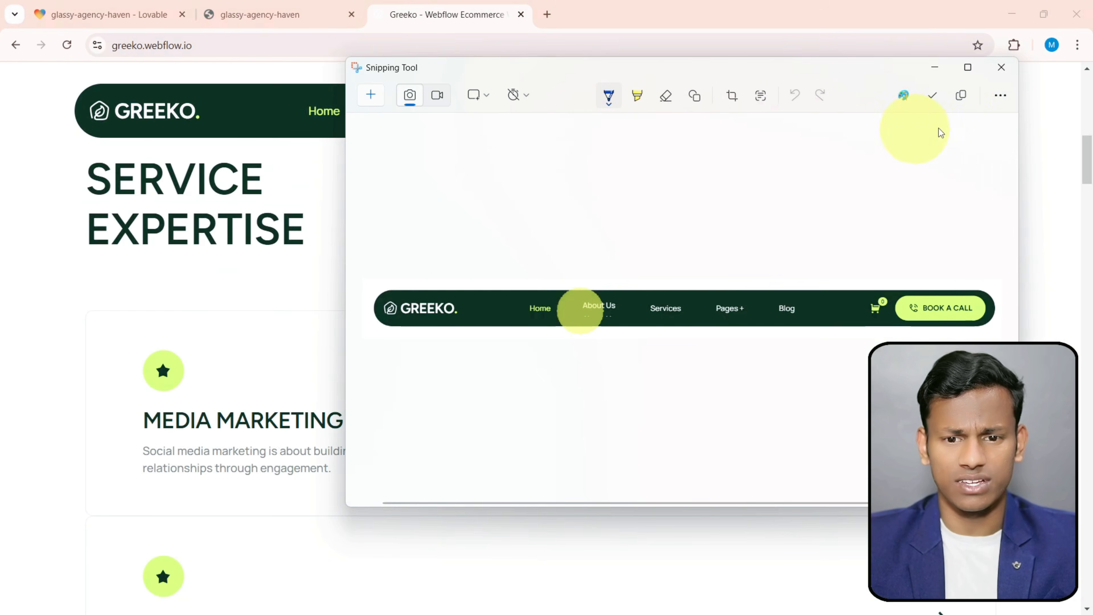
- Send the navbar screenshot in the Lovable project chat with the prompt "make it like this"
click(129, 24)
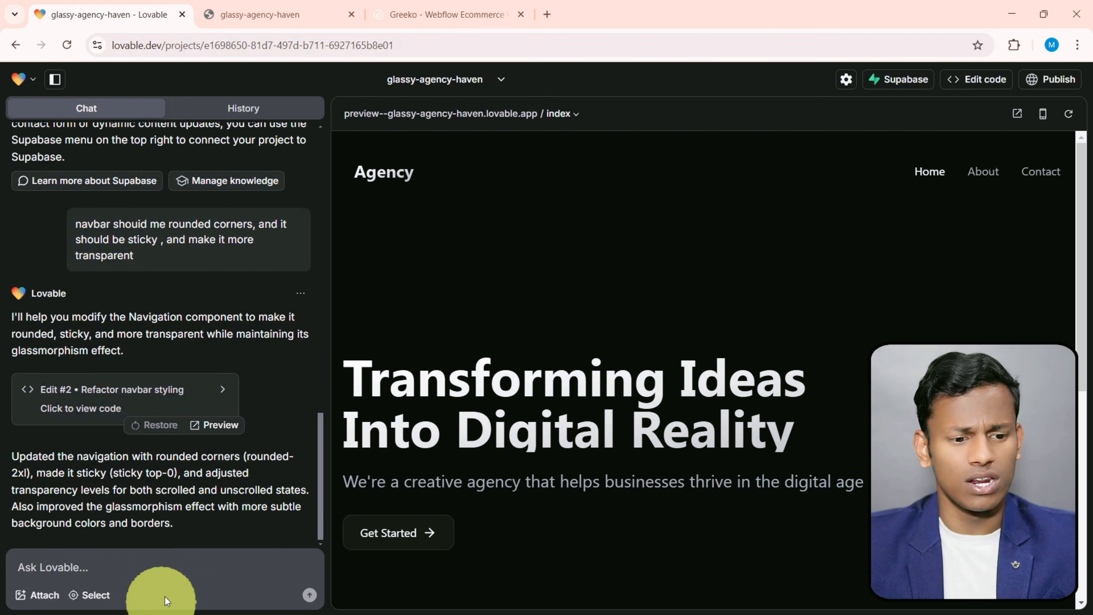
click(148, 575)
key(ctrl+v)
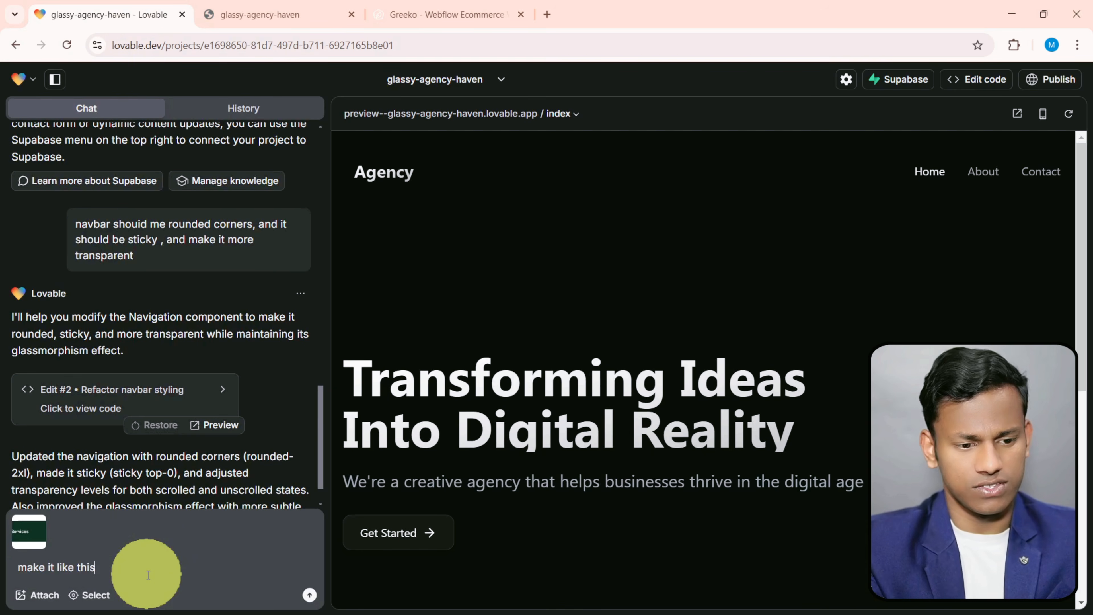
click(310, 595)
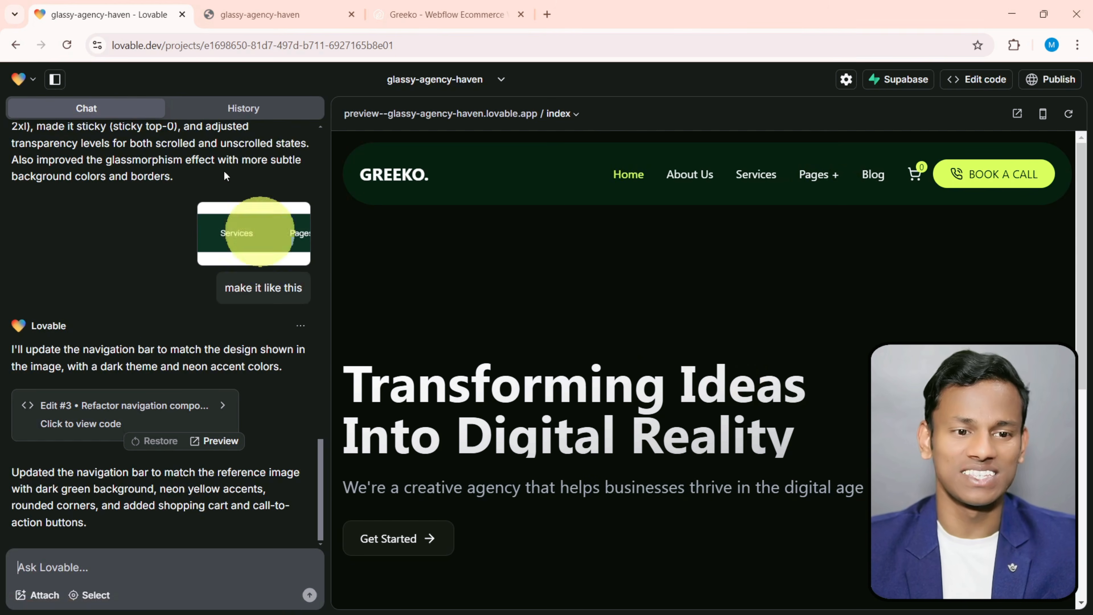
- Reload the standalone preview and compare its navbar with the one on the Greeko reference site
click(239, 9)
click(67, 45)
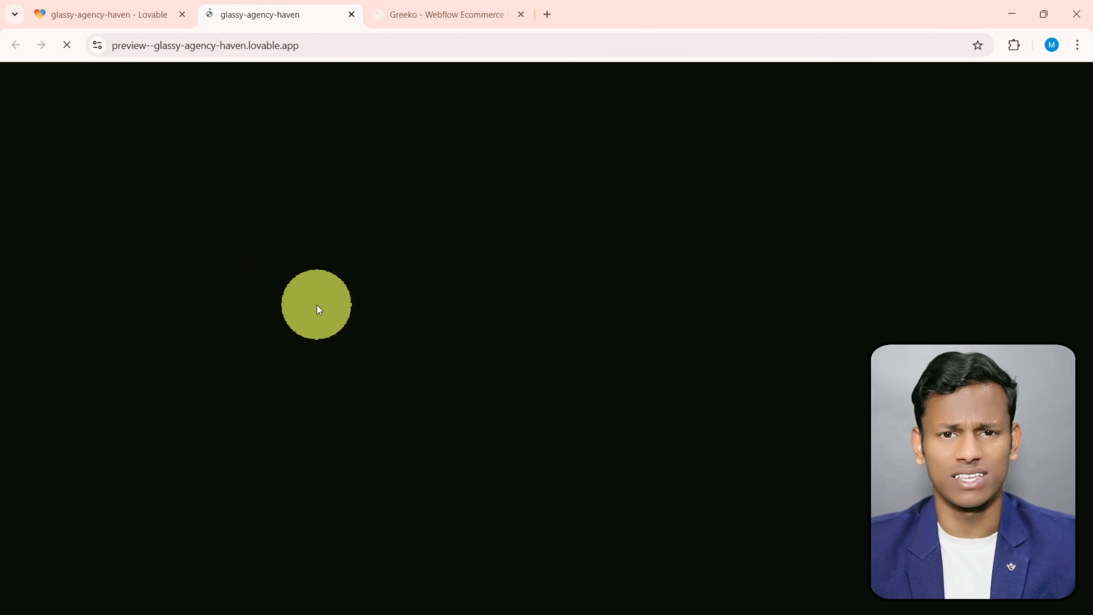
click(435, 14)
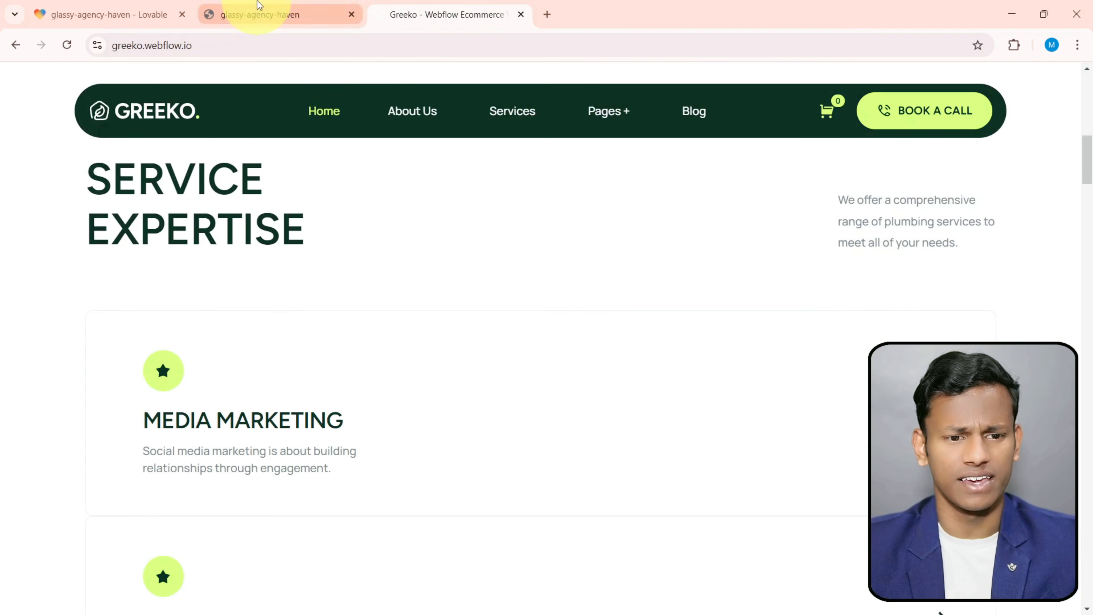
click(258, 12)
click(462, 16)
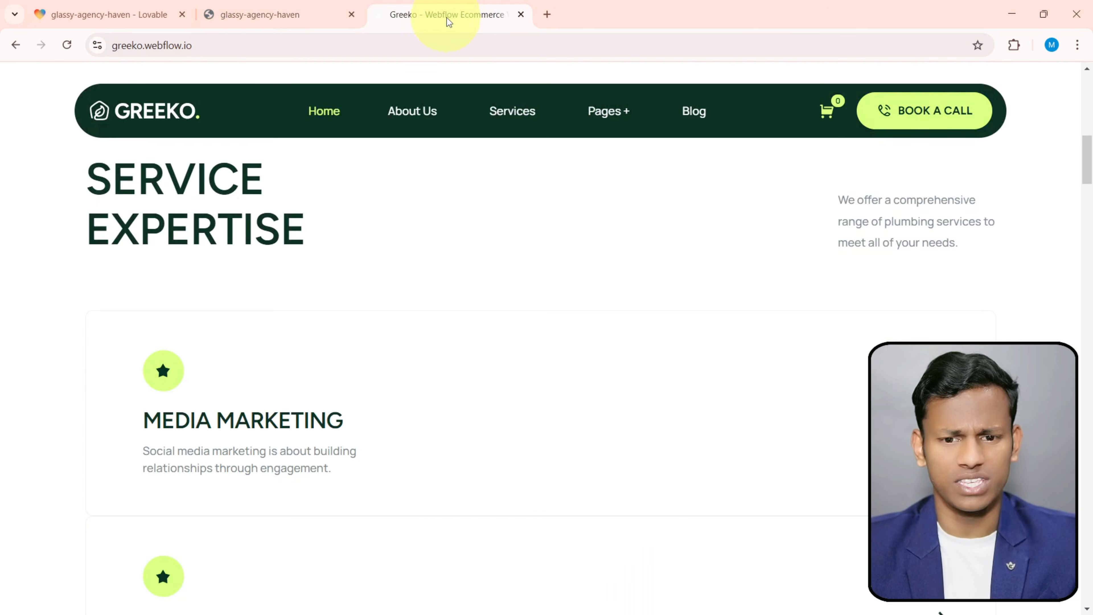
click(314, 15)
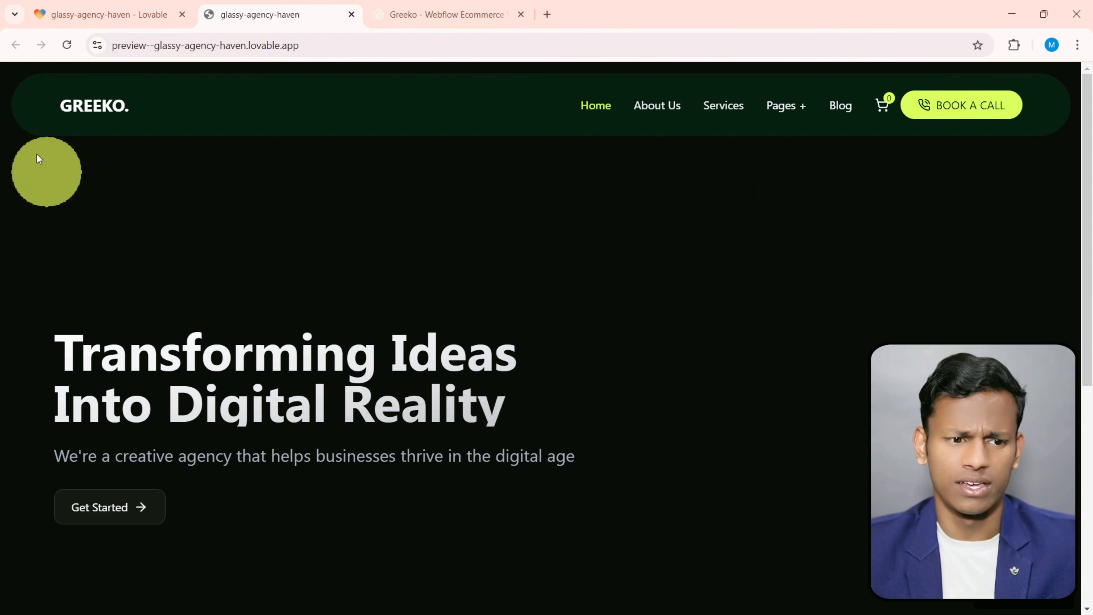
- Capture the Greeko home page's navbar and hero section with Snipping Tool and copy the screenshot
click(459, 10)
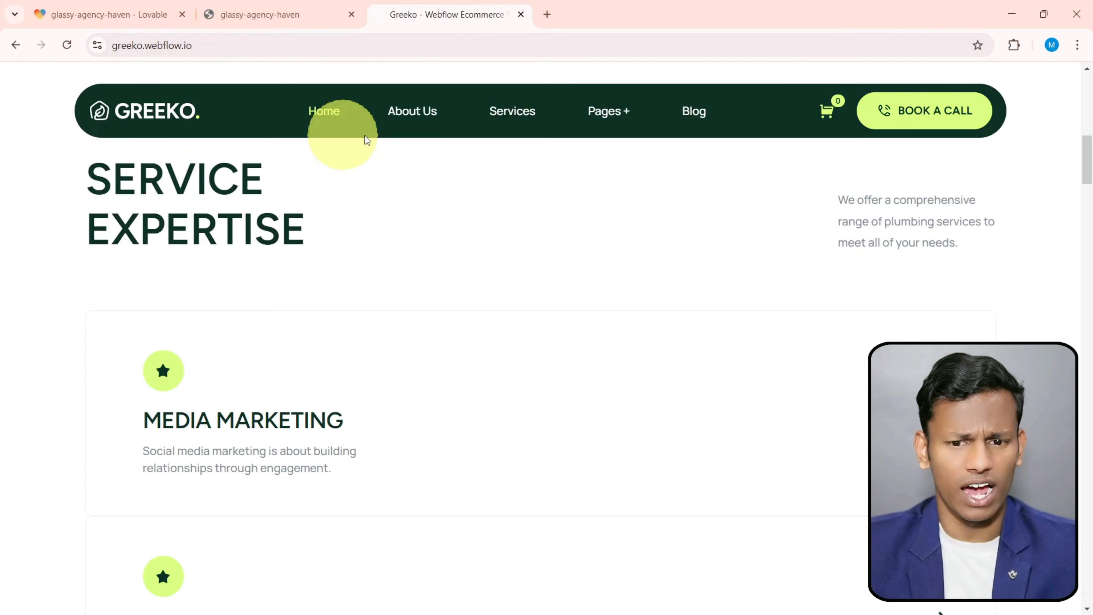
scroll(487, 382, up, 10)
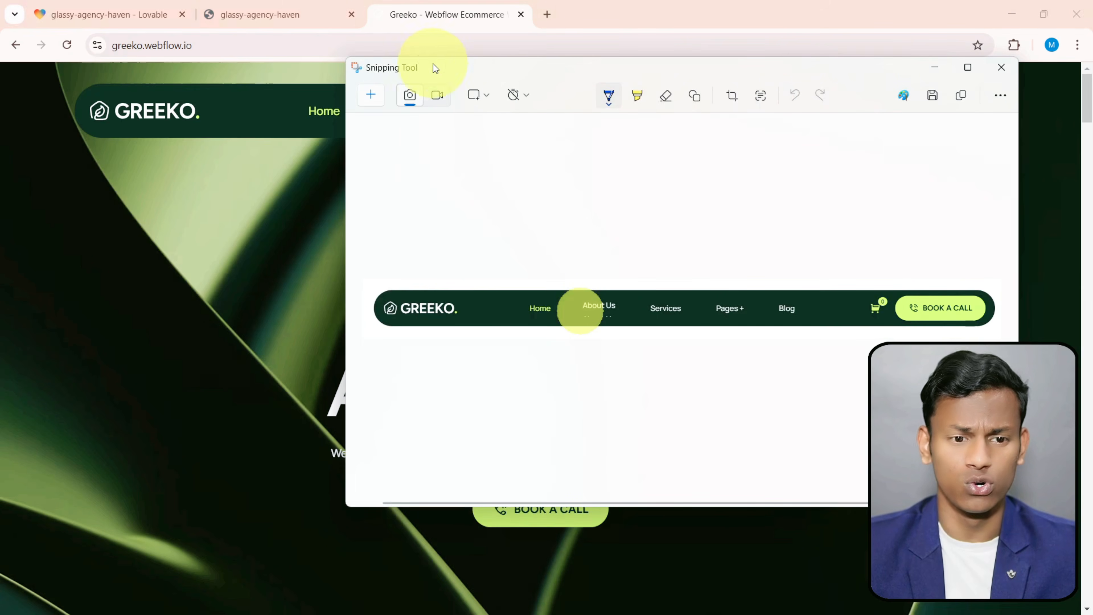
click(370, 95)
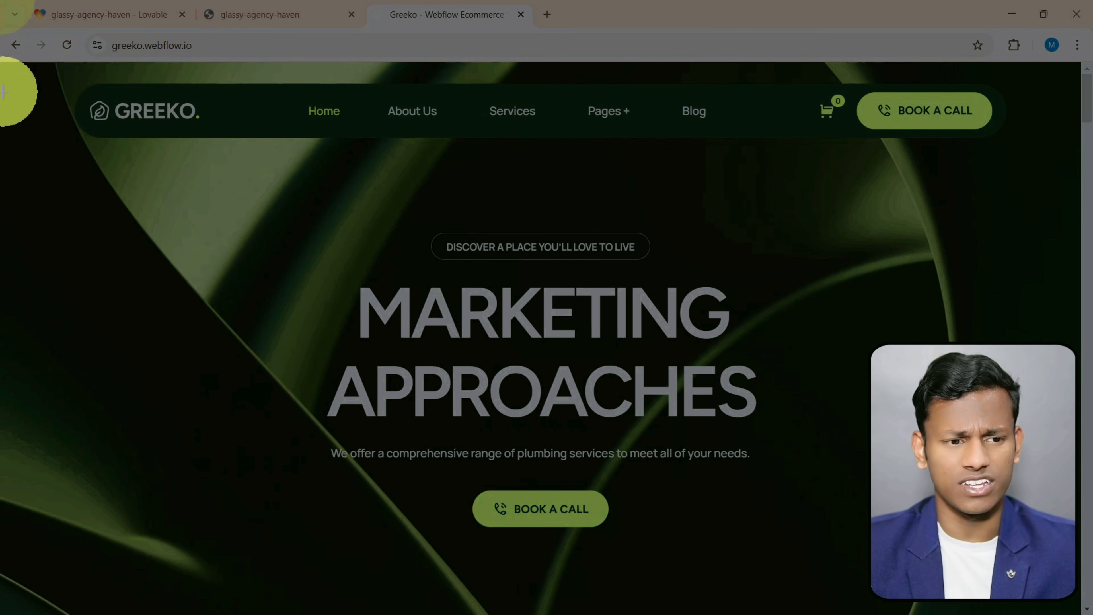
drag(2, 67, 1076, 613)
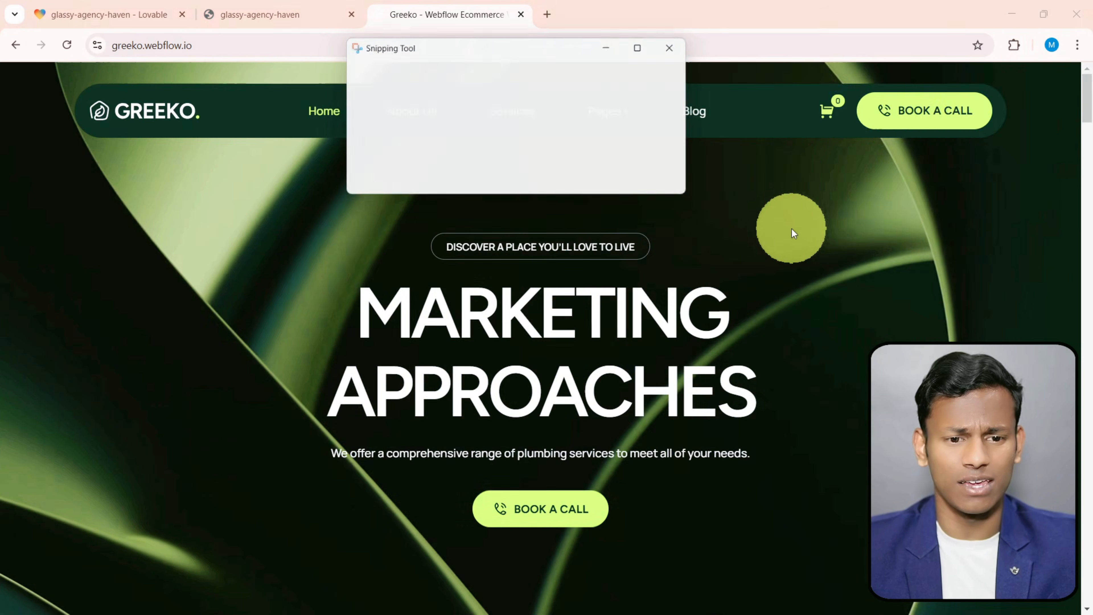
click(956, 77)
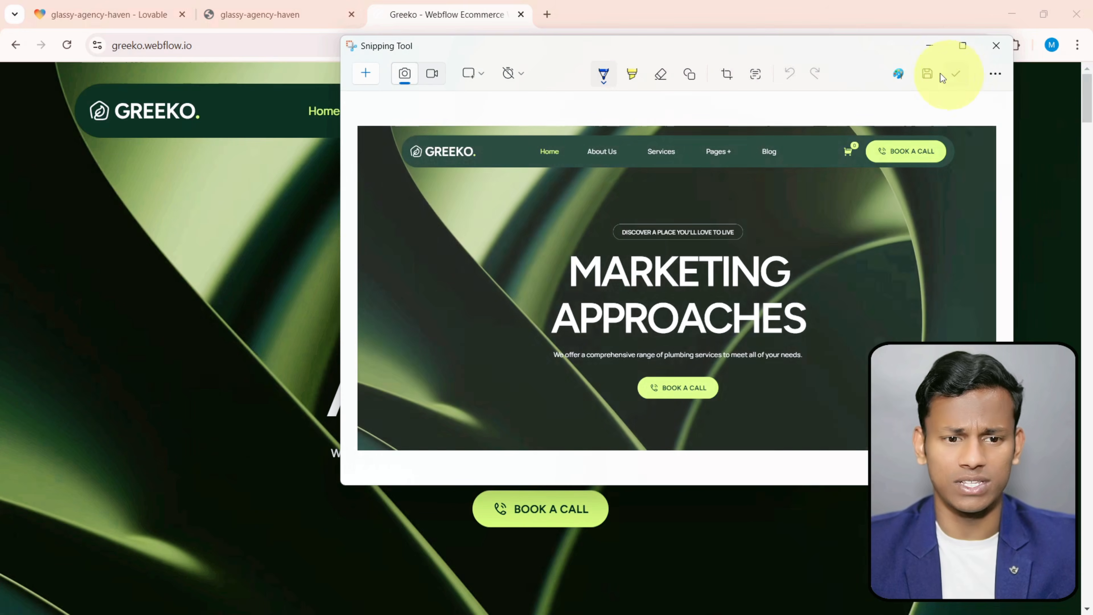
- Send the hero screenshot in the Lovable project chat with the prompt "landing page will be like this"
click(112, 14)
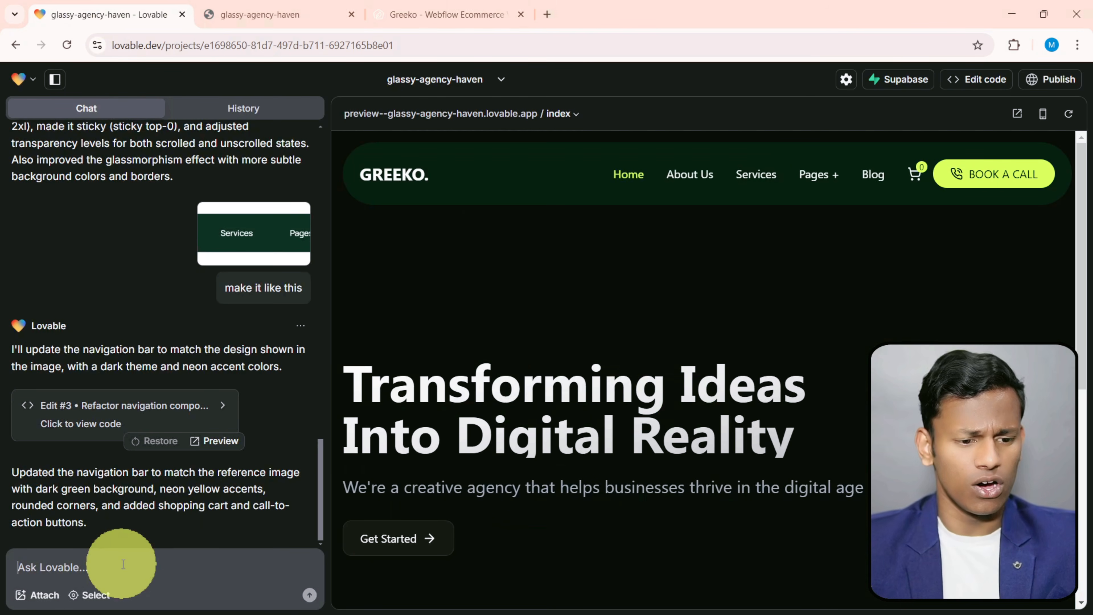
key(ctrl+v)
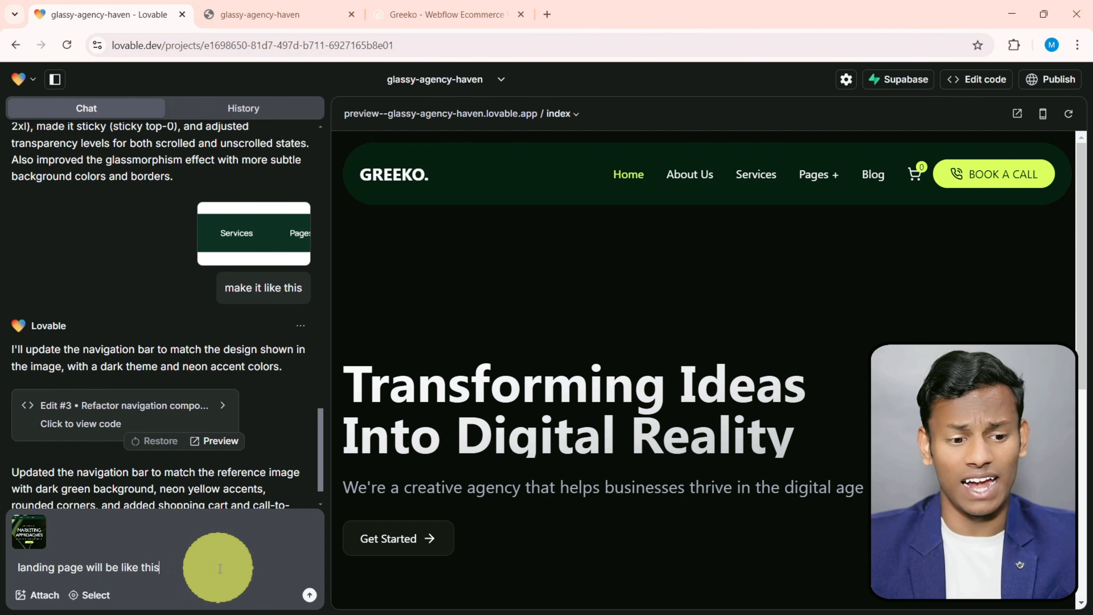
click(309, 596)
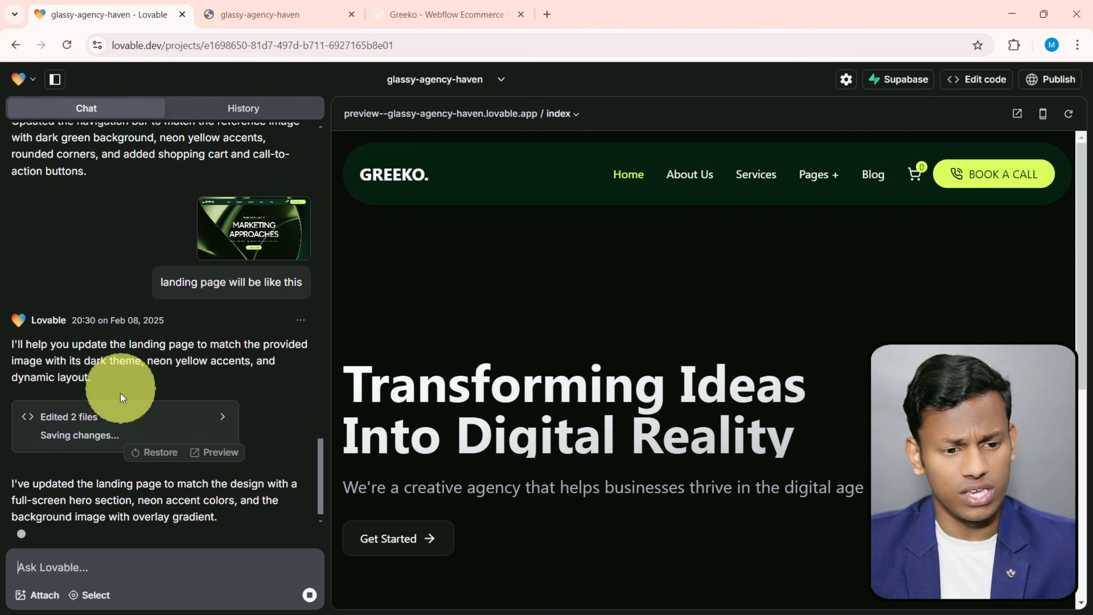
- Reload the standalone preview and examine the regenerated landing page's hero section
scroll(425, 410, down, 3)
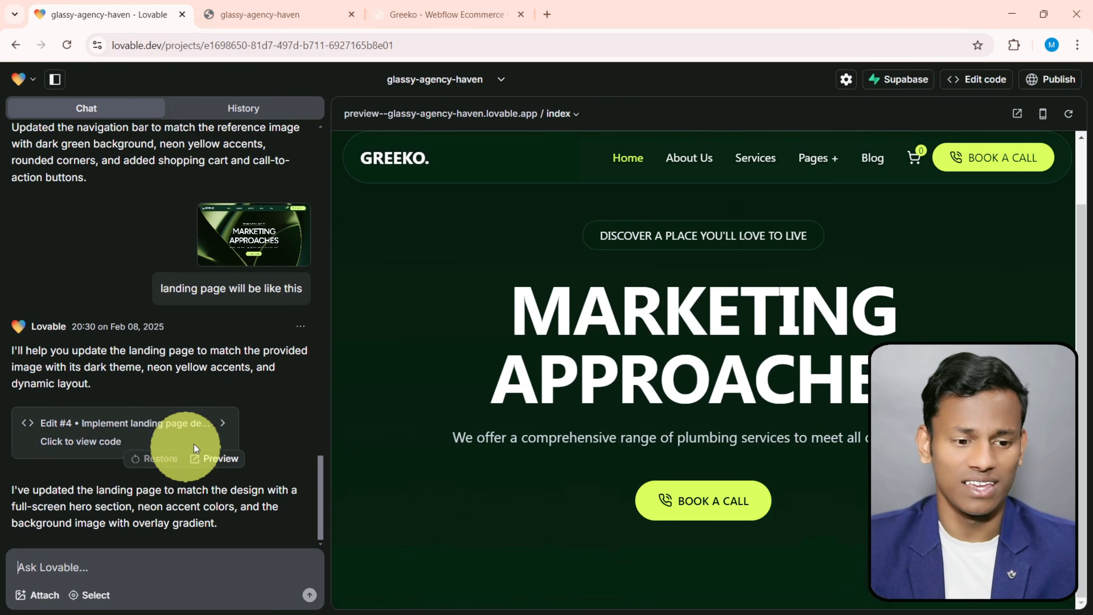
click(246, 6)
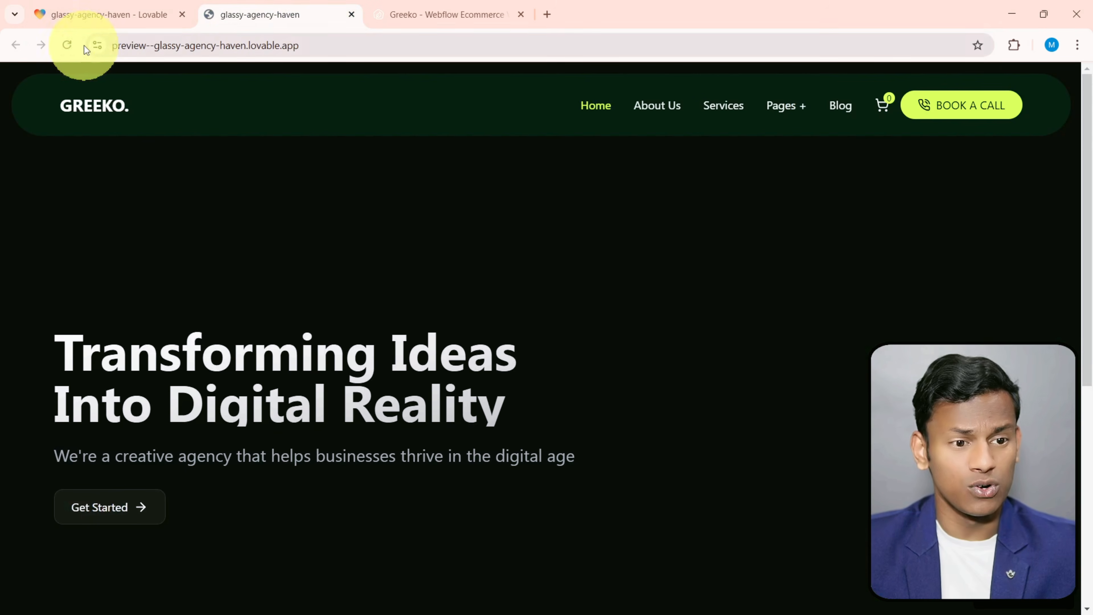
click(67, 44)
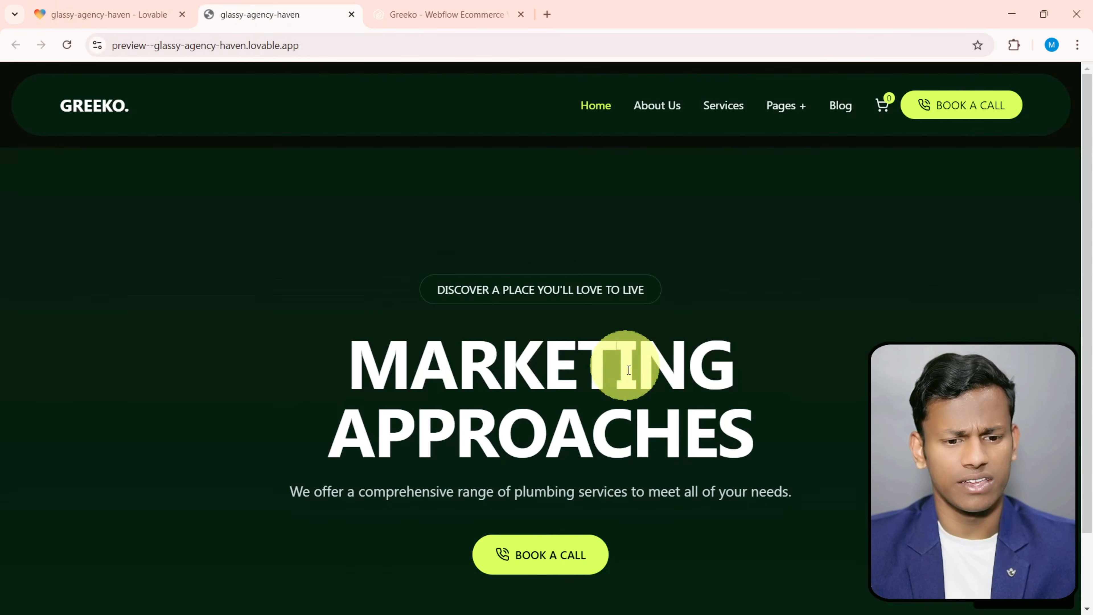
scroll(570, 327, down, 2)
scroll(545, 310, up, 2)
- Compare the preview's hero heading, background and call button with those on the Greeko reference site
click(477, 13)
scroll(514, 322, down, 3)
scroll(305, 193, up, 3)
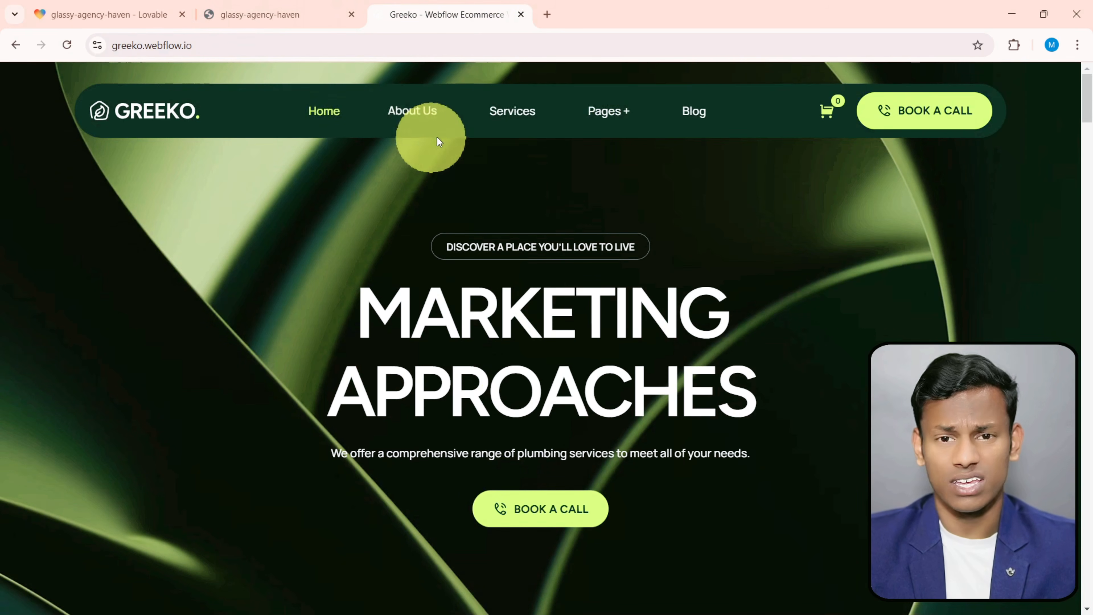
click(268, 14)
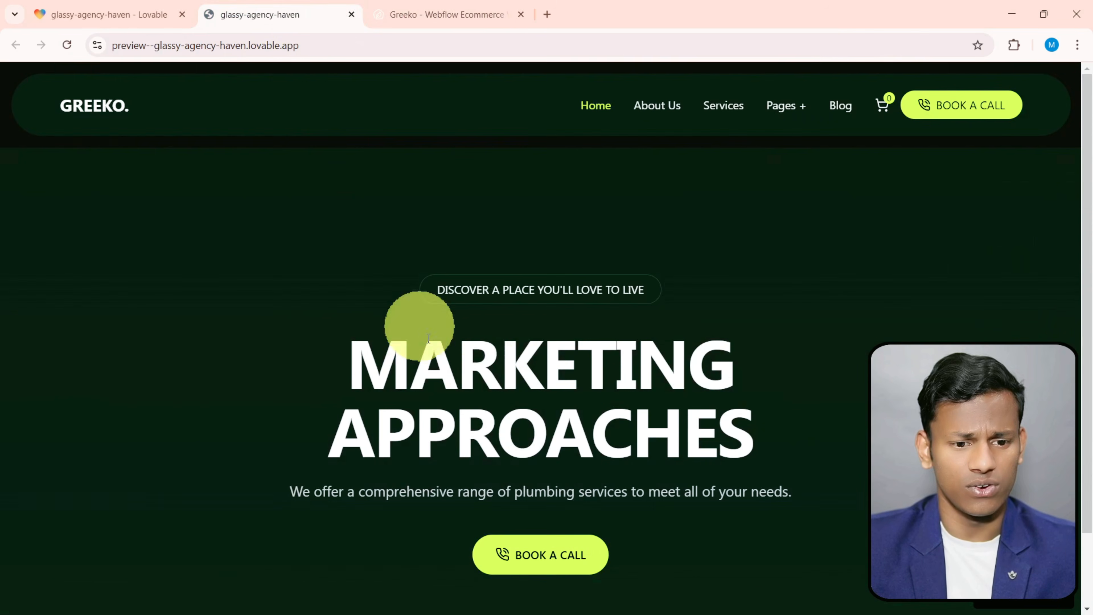
scroll(415, 317, down, 2)
drag(352, 277, 765, 389)
click(430, 13)
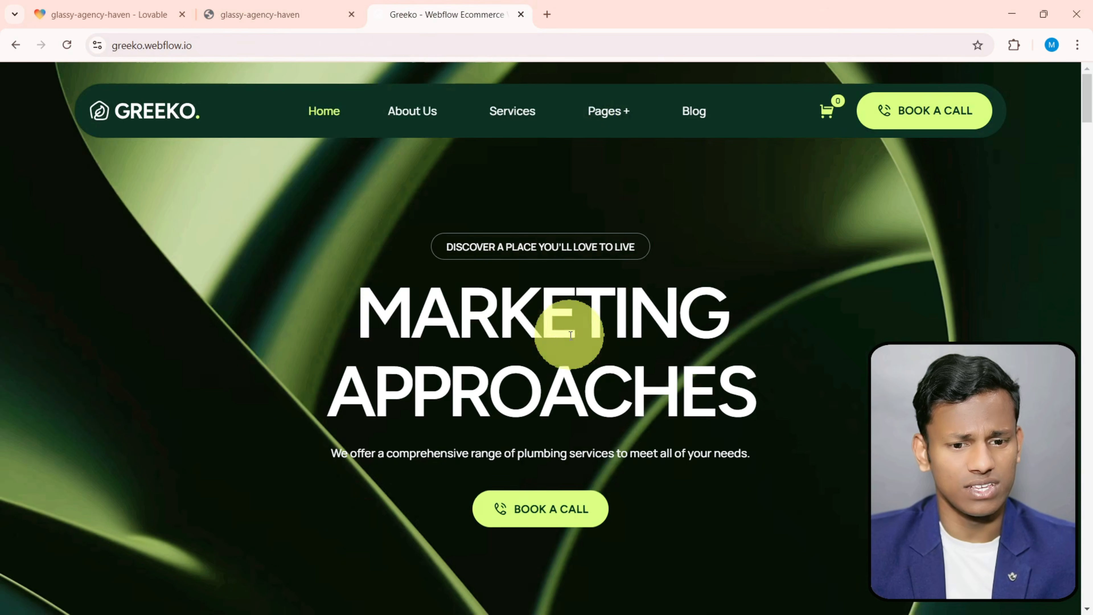
click(253, 13)
click(519, 380)
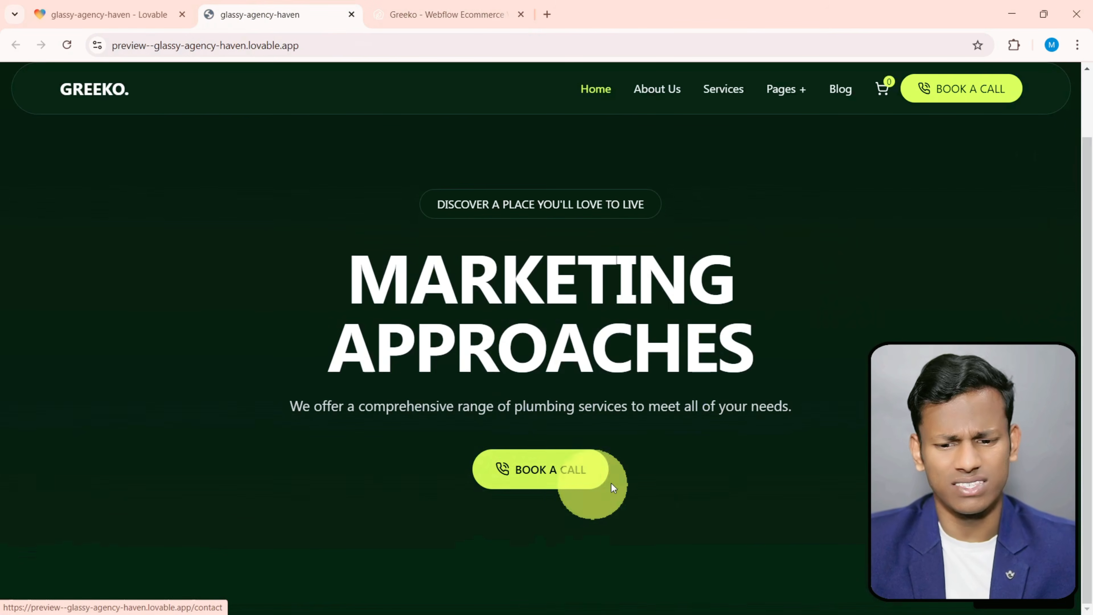
scroll(708, 451, up, 2)
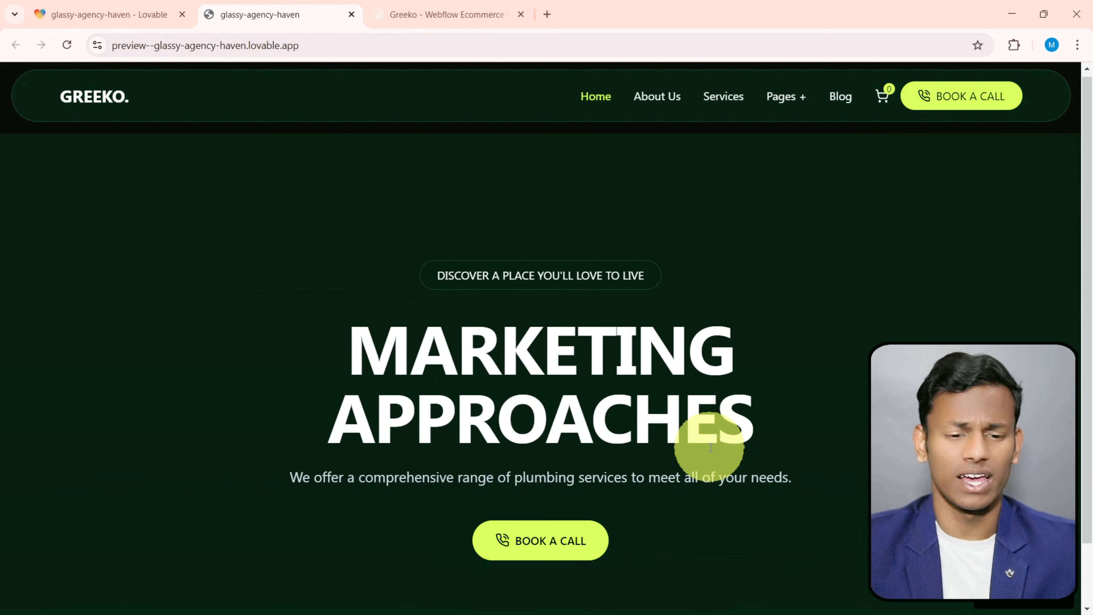
- Capture the Trusted Clients logo section of the Greeko home page with Snipping Tool
key(ctrl+Tab)
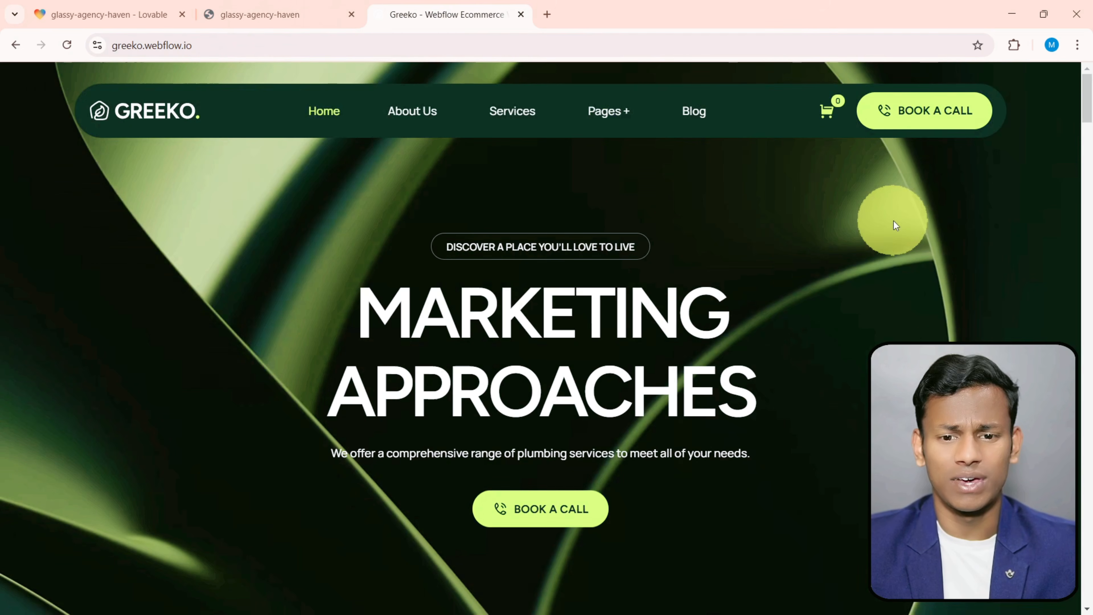
scroll(861, 236, down, 8)
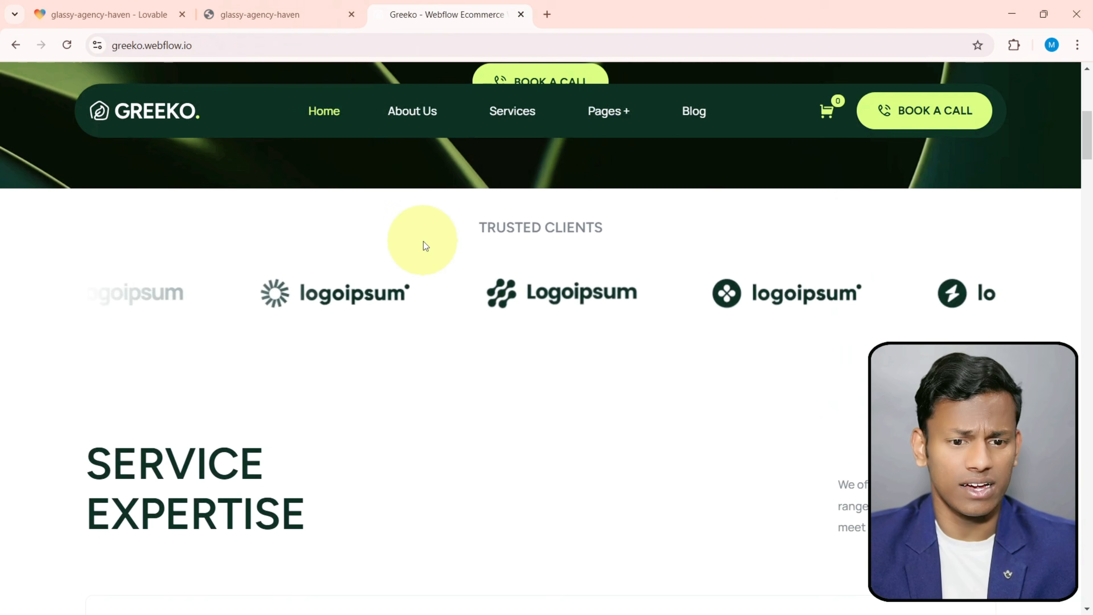
drag(476, 219, 617, 234)
click(615, 229)
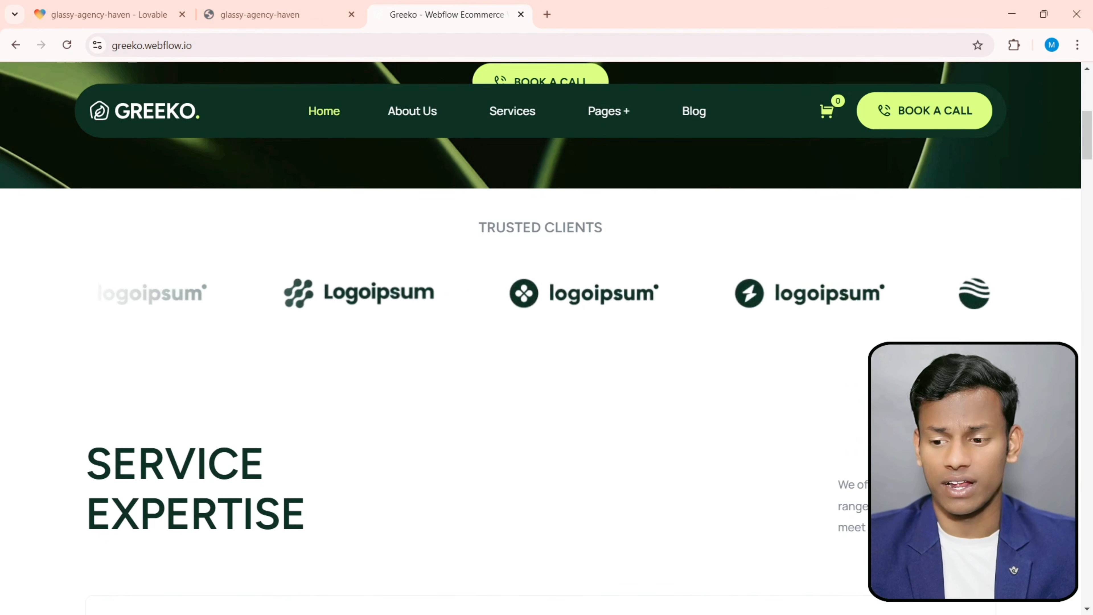
key(alt+Tab)
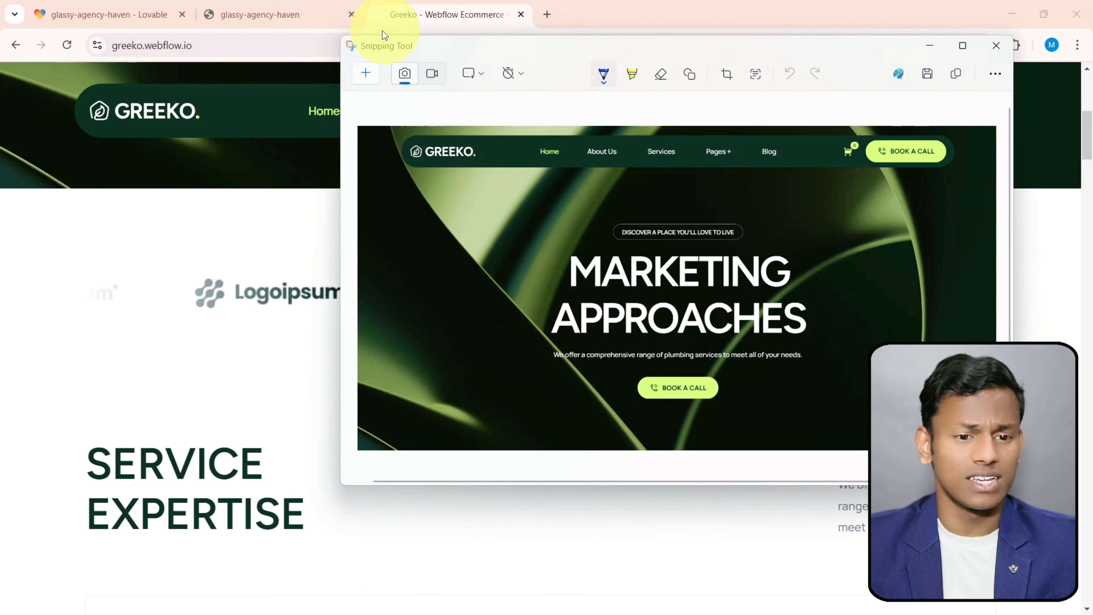
click(366, 72)
drag(3, 175, 1081, 364)
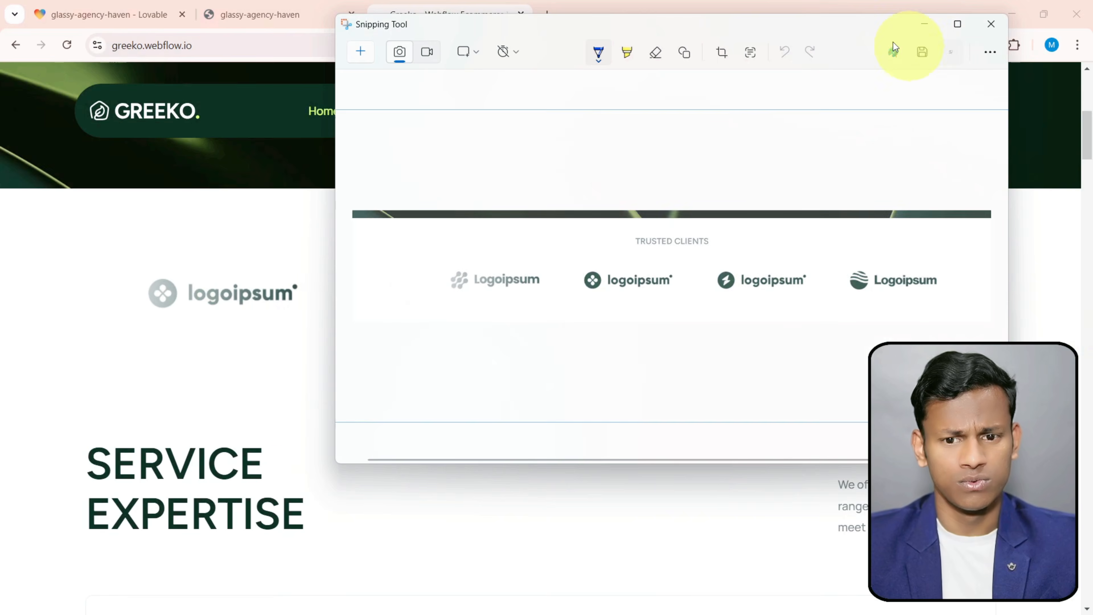
- Send the logo section screenshot in the Lovable project chat with the prompt "next section will be like this, and clients logo will be moving, from right to left"
click(122, 12)
key(ctrl+v)
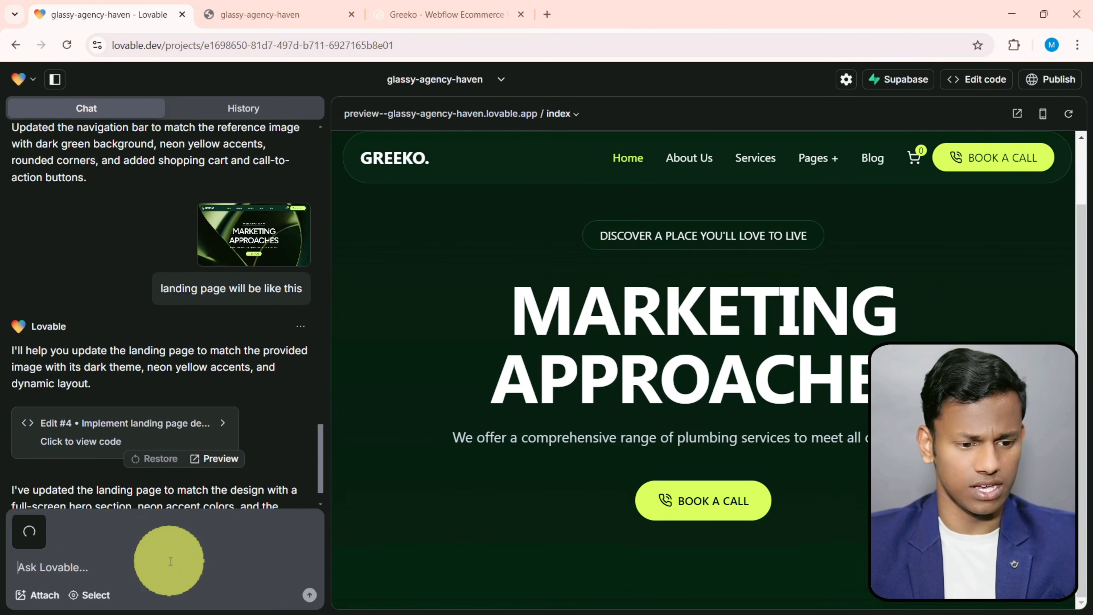
text(next section will be like this, and clients logo will be moving, frtom right to left)
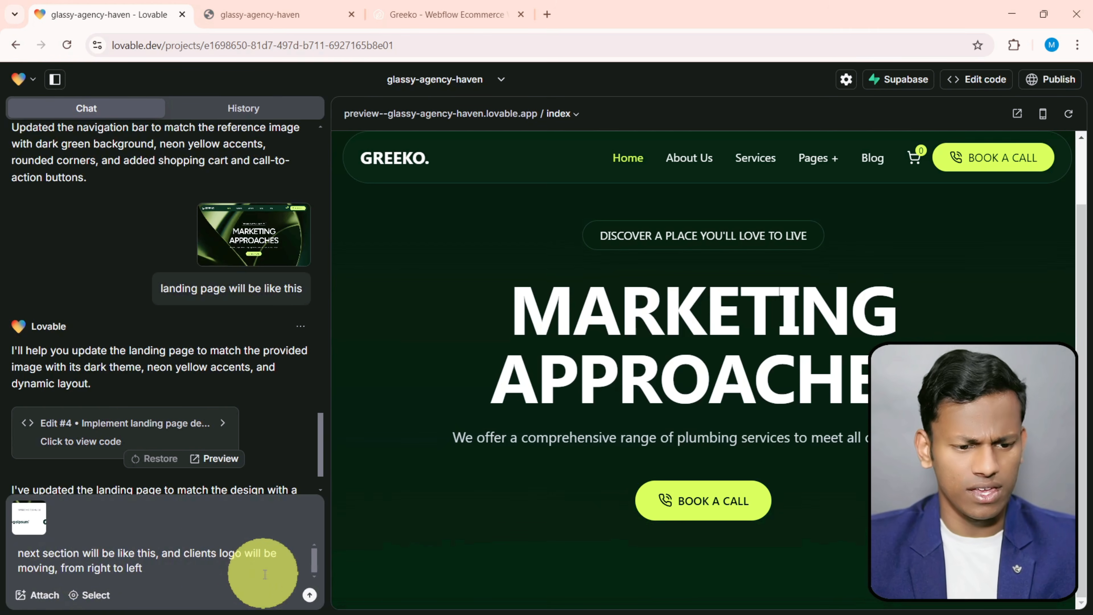
click(309, 595)
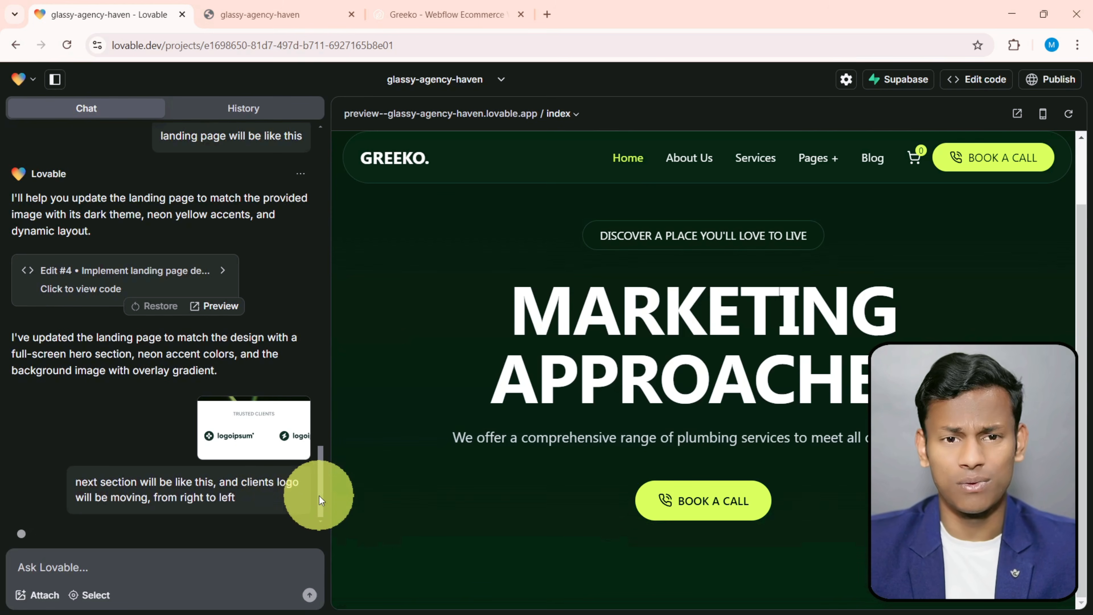
- Reload the standalone preview and check the Trusted Clients section below the hero
scroll(488, 532, down, 4)
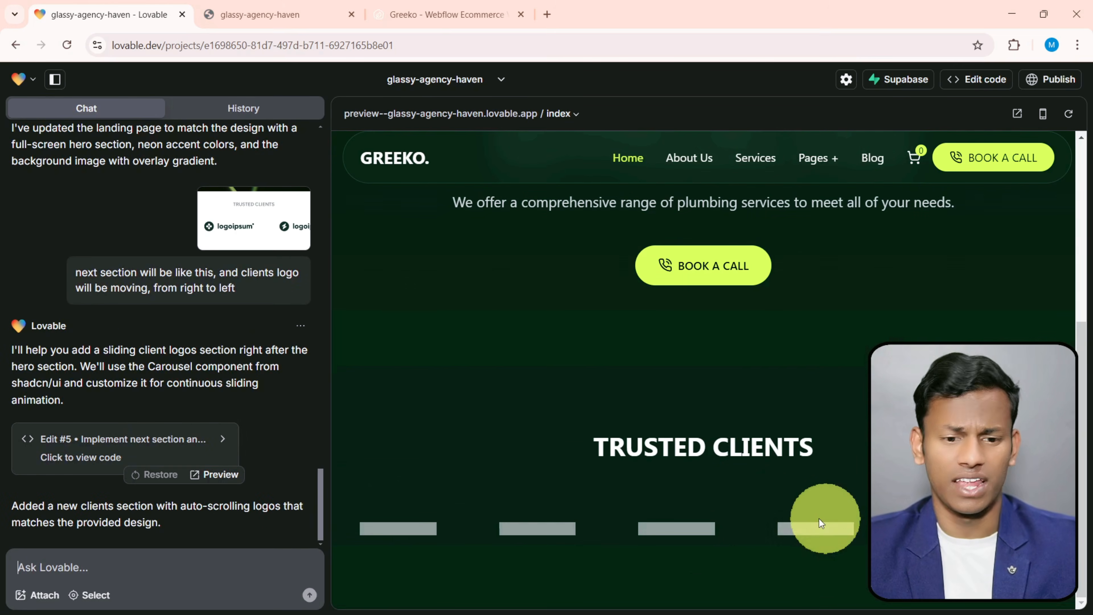
click(273, 6)
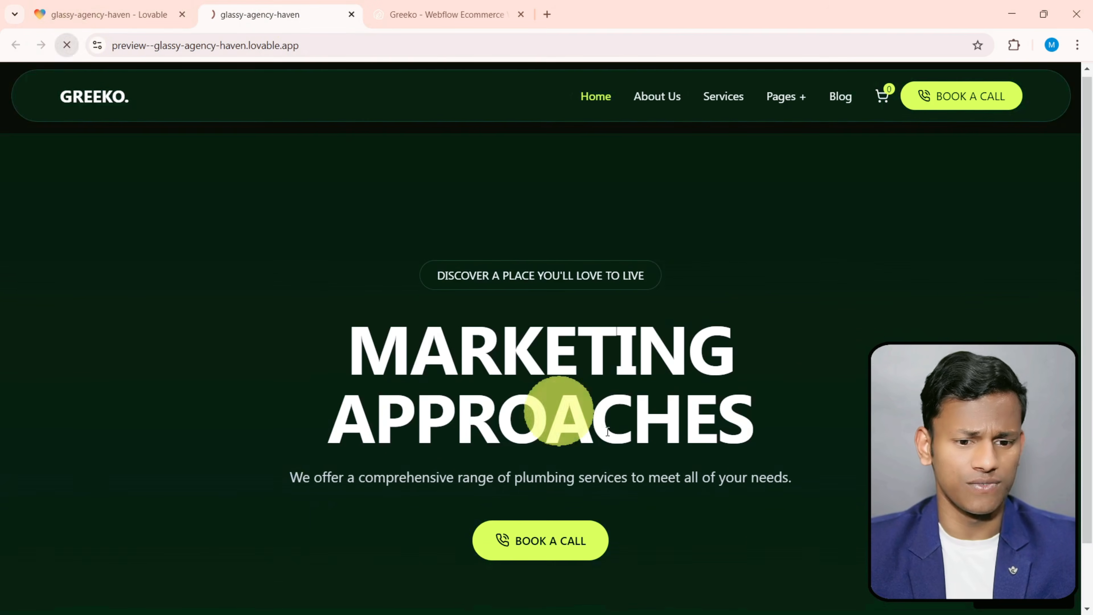
scroll(561, 402, down, 2)
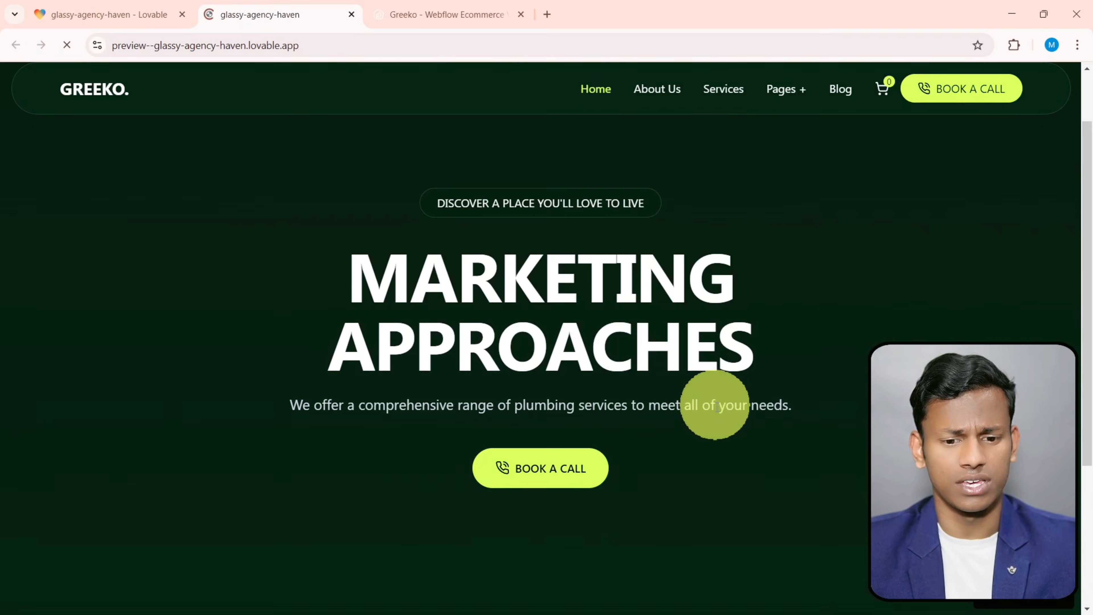
scroll(689, 422, down, 5)
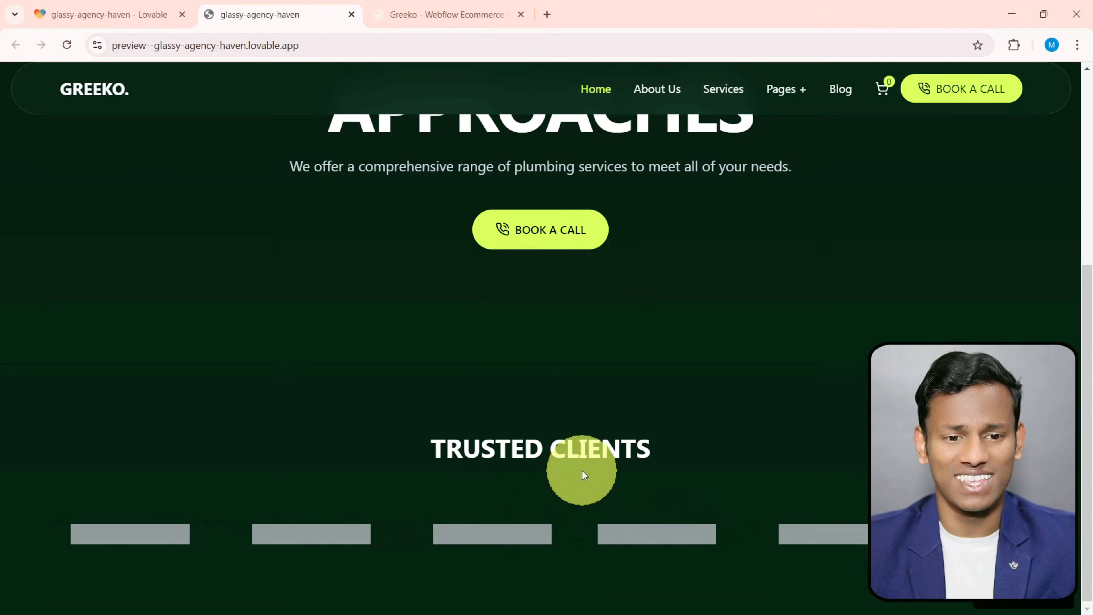
scroll(560, 456, up, 5)
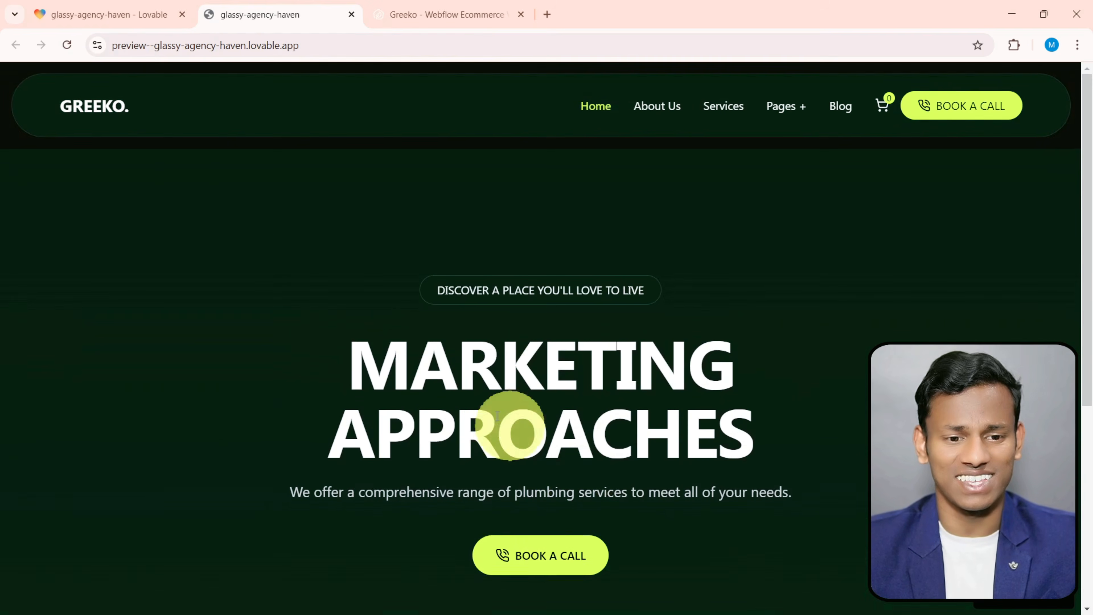
- Examine the Service Expertise section on the Greeko site and review the Trusted Clients section in the preview again
click(113, 6)
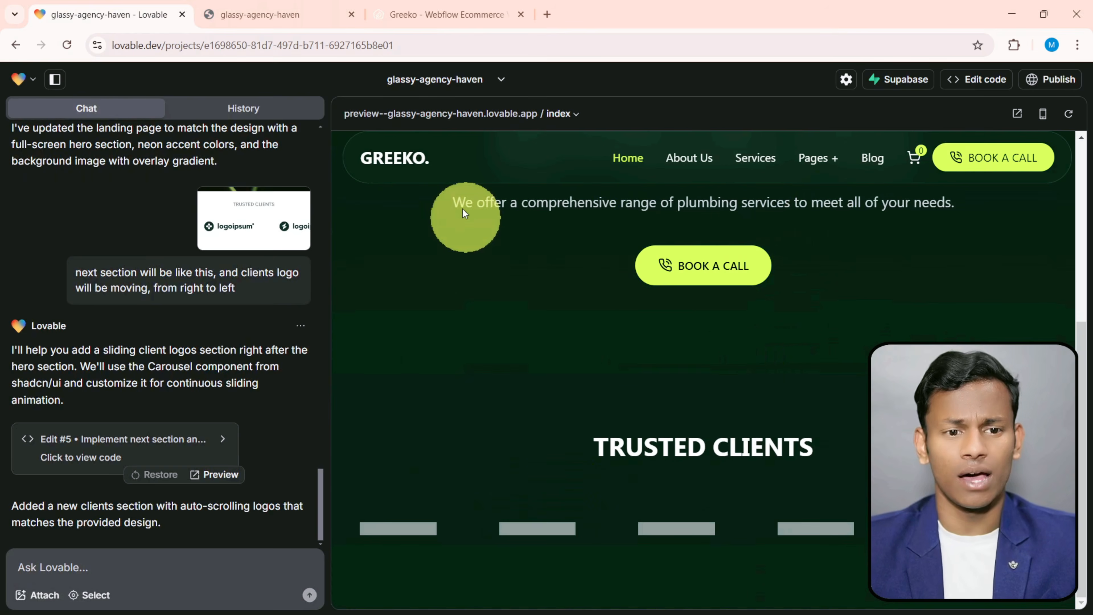
click(420, 9)
scroll(653, 371, down, 5)
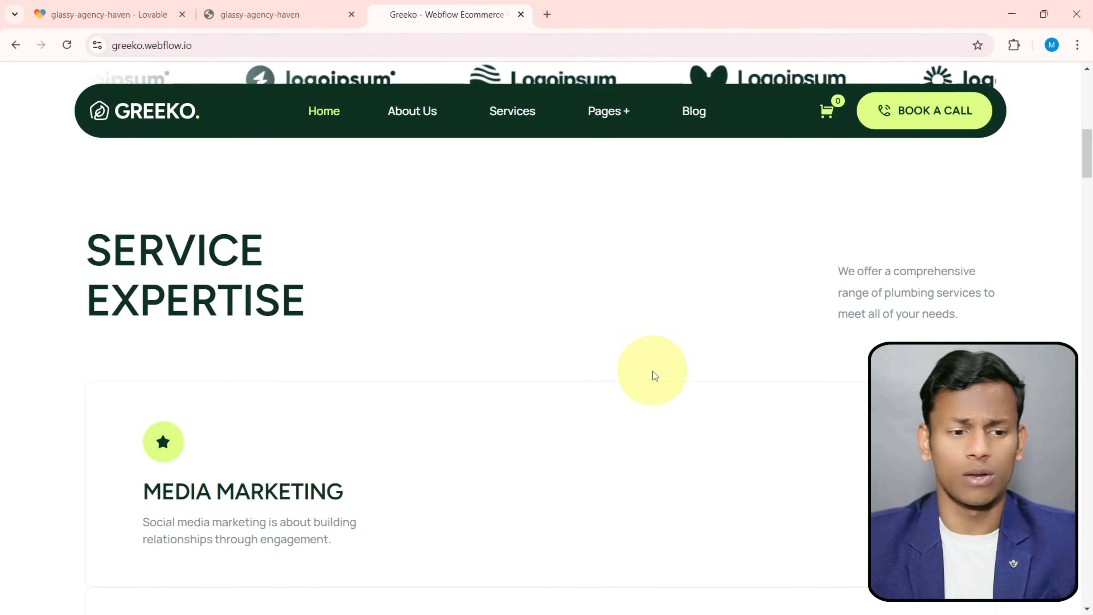
scroll(595, 353, down, 3)
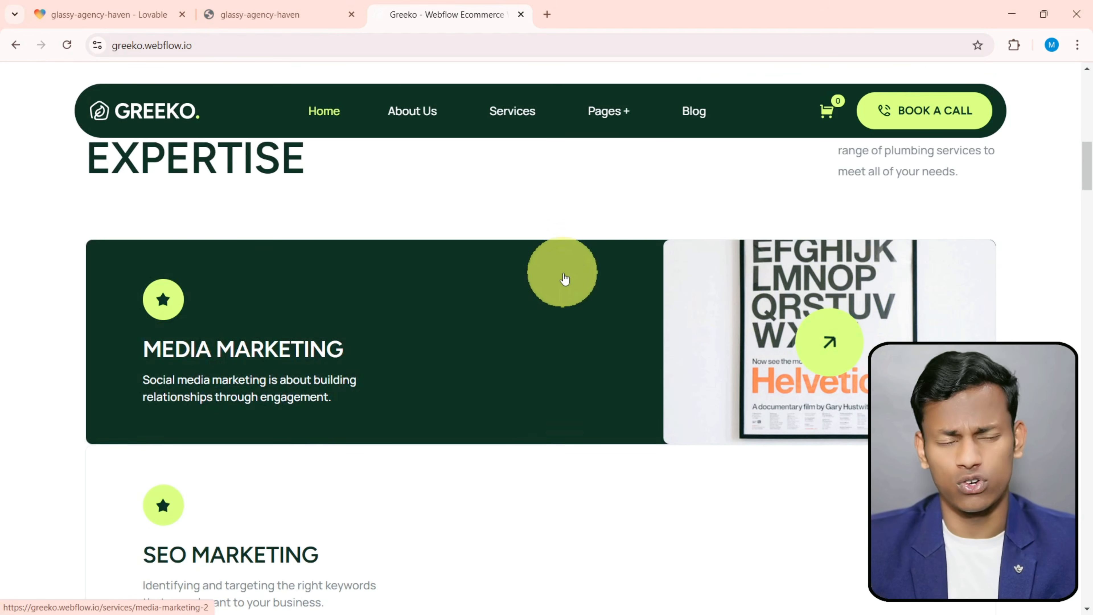
scroll(564, 276, up, 3)
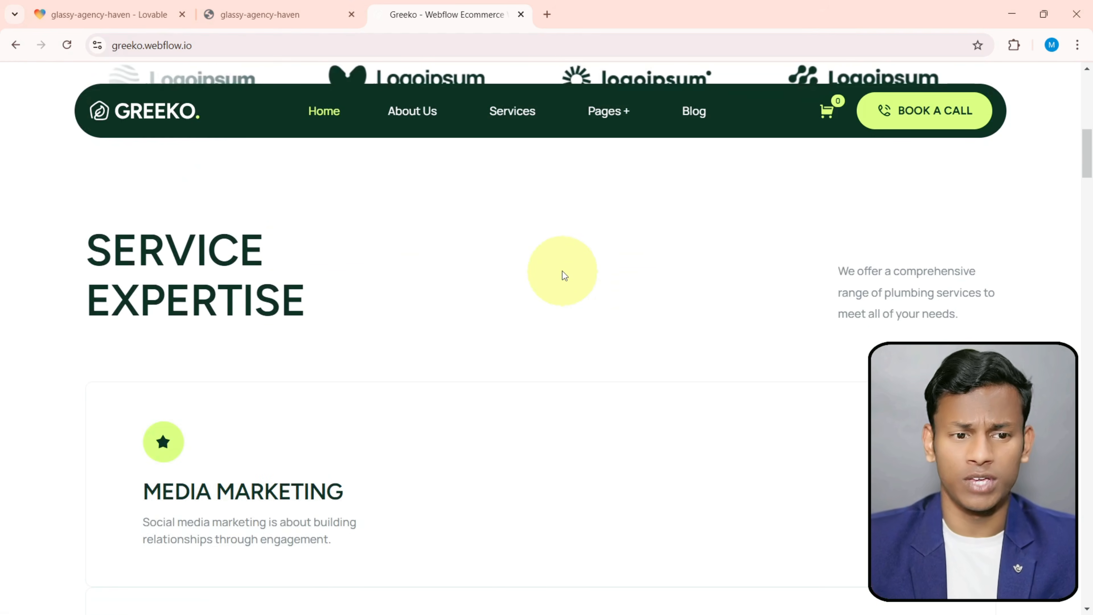
click(257, 14)
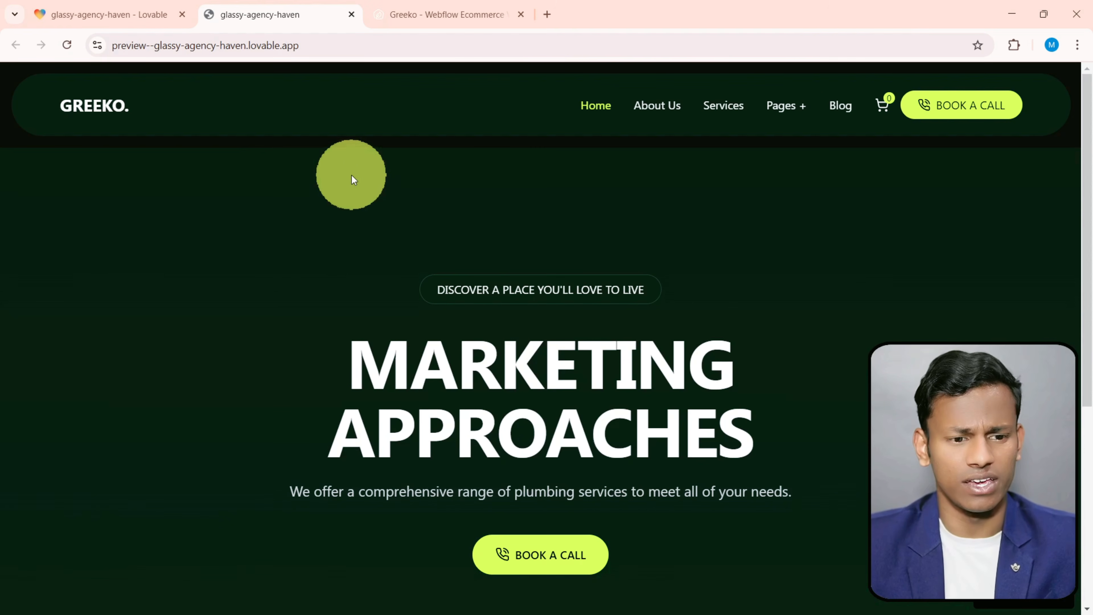
scroll(524, 395, down, 6)
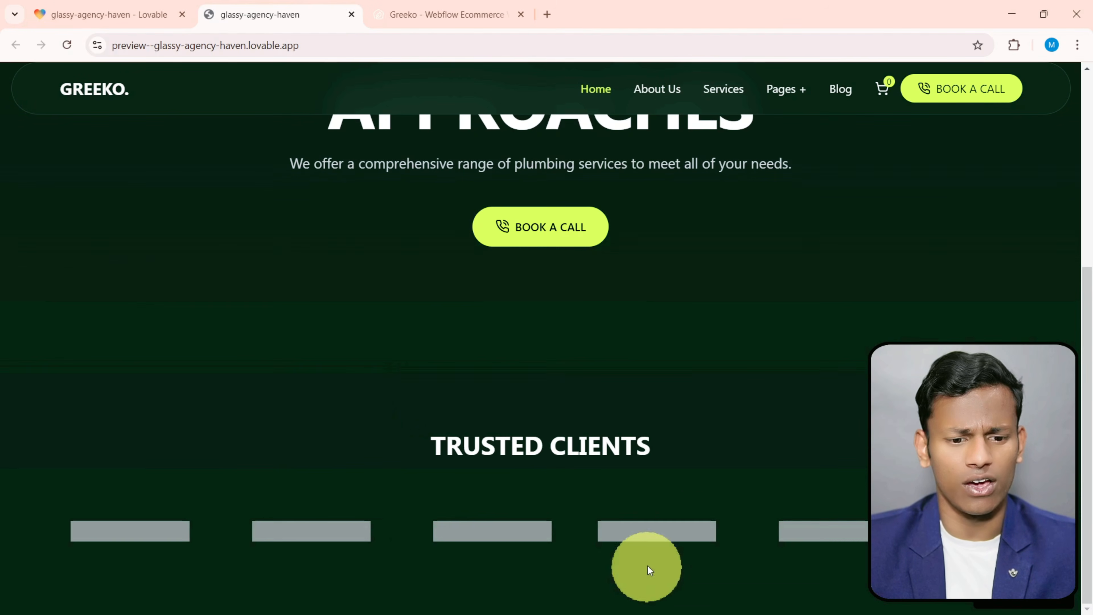
- Start connecting the Lovable project to GitHub and bring up the lovable.dev install and authorize request
click(99, 6)
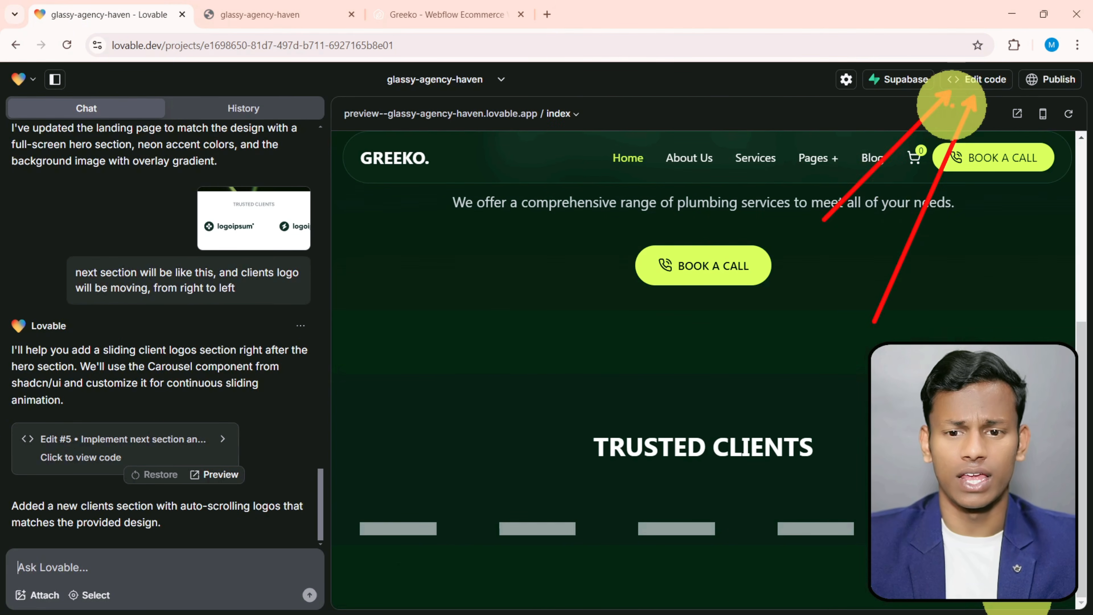
click(977, 82)
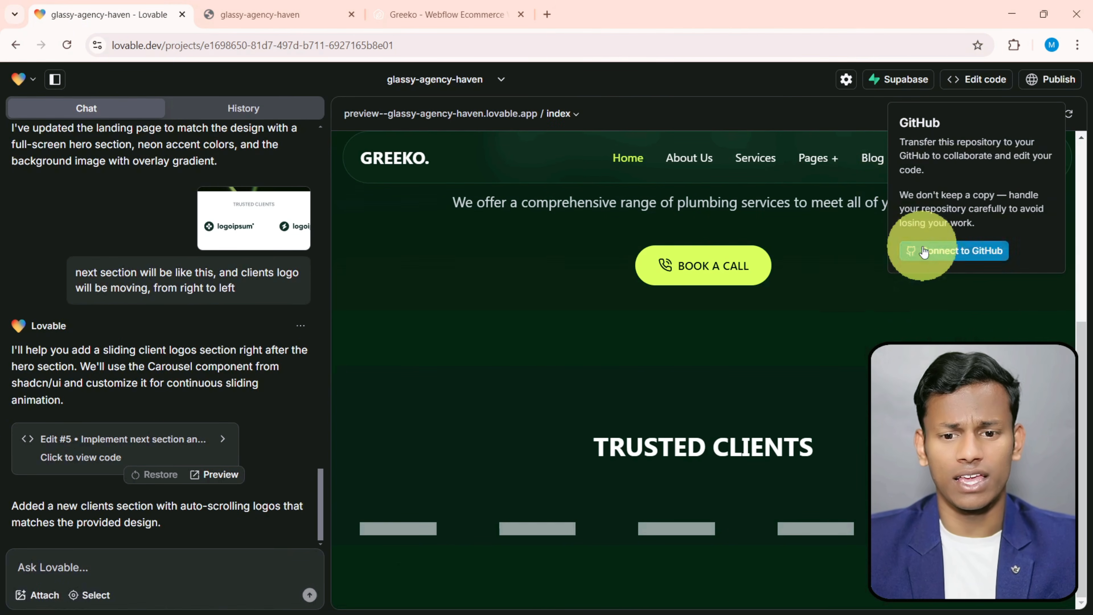
click(962, 254)
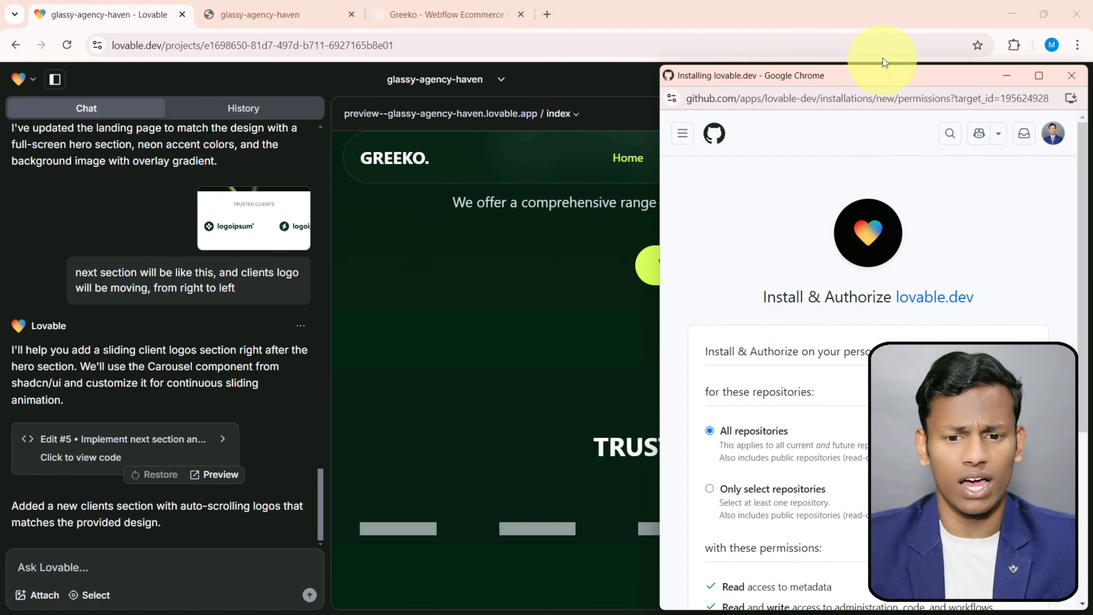
drag(883, 73, 739, 41)
scroll(601, 366, down, 5)
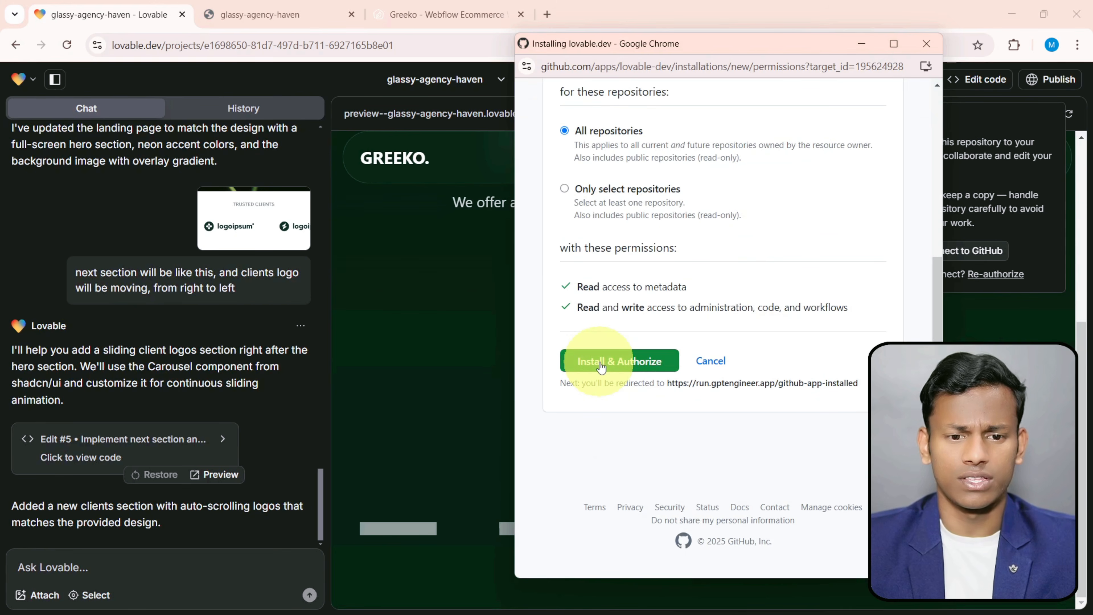
click(566, 188)
click(633, 239)
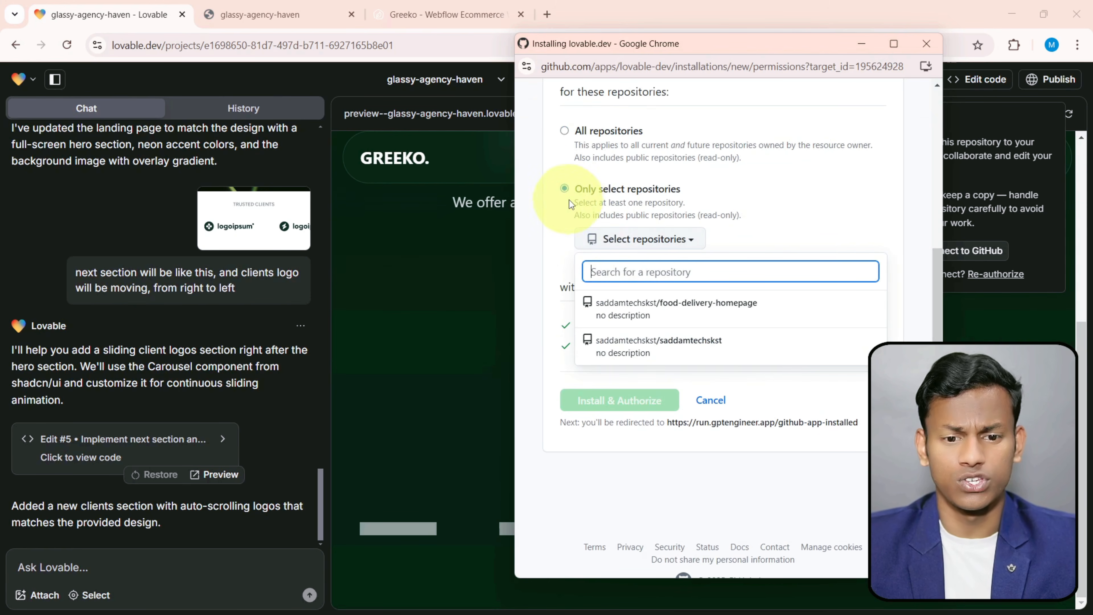
click(565, 130)
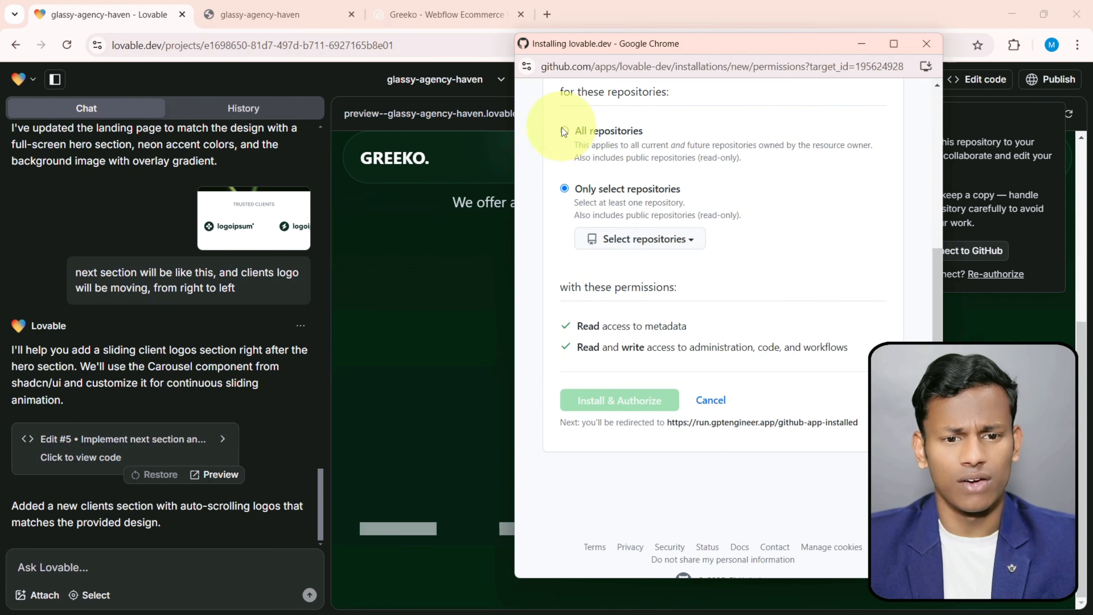
- Install and authorize lovable.dev for all GitHub repositories, confirming access with the saved account password, and start transferring the project repository
click(621, 367)
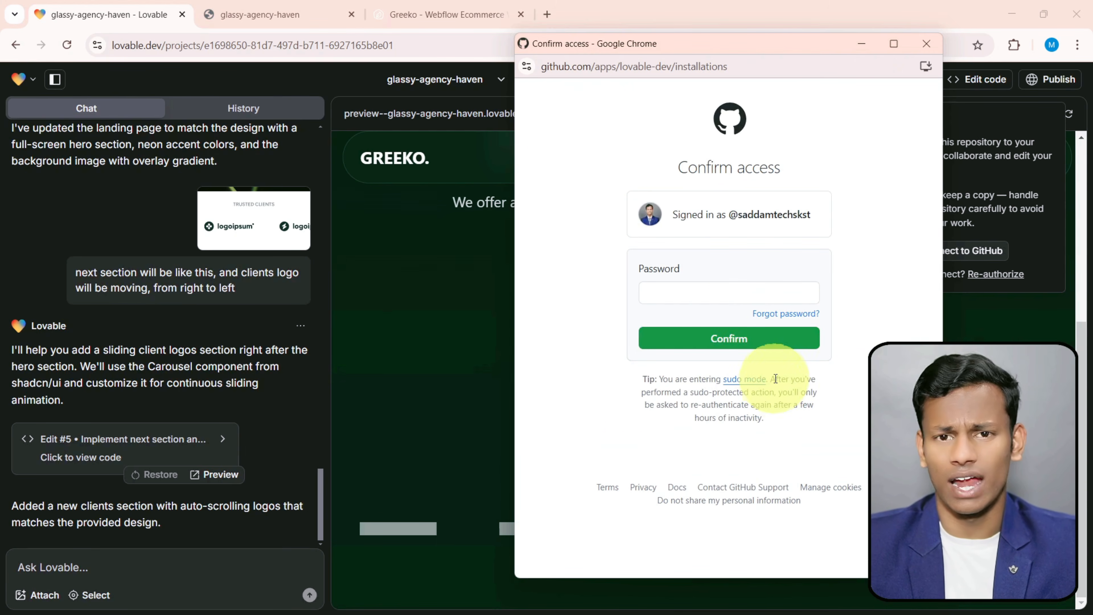
click(715, 295)
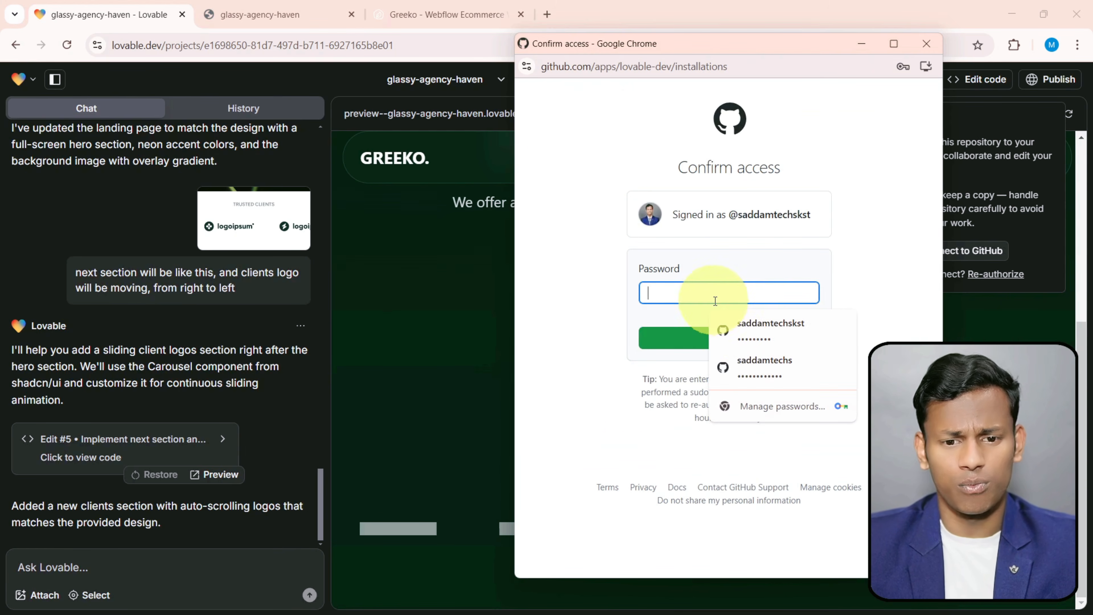
click(757, 337)
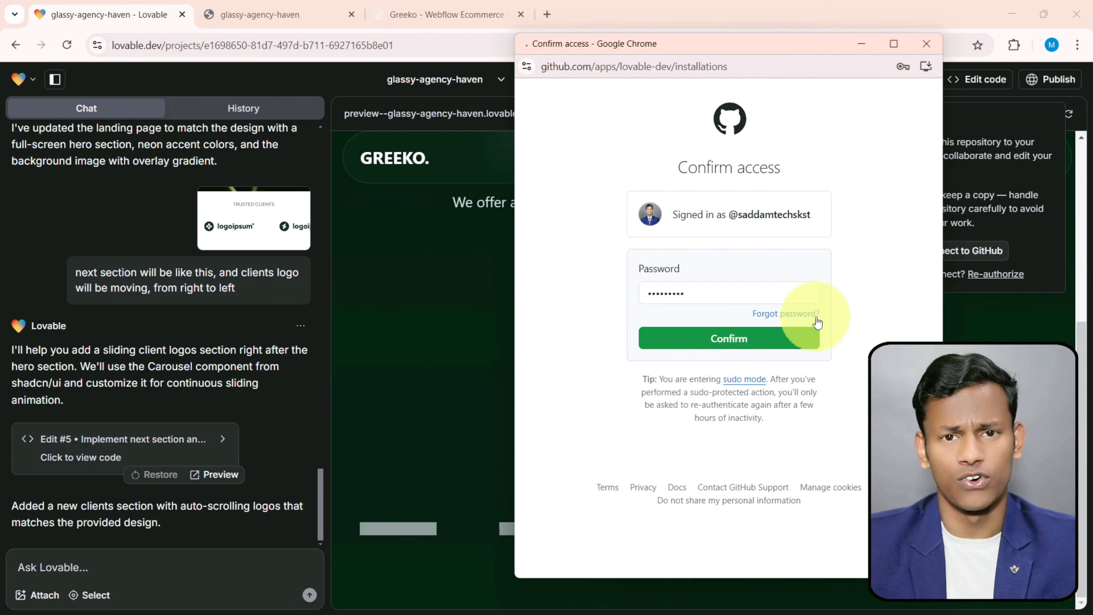
scroll(654, 425, down, 6)
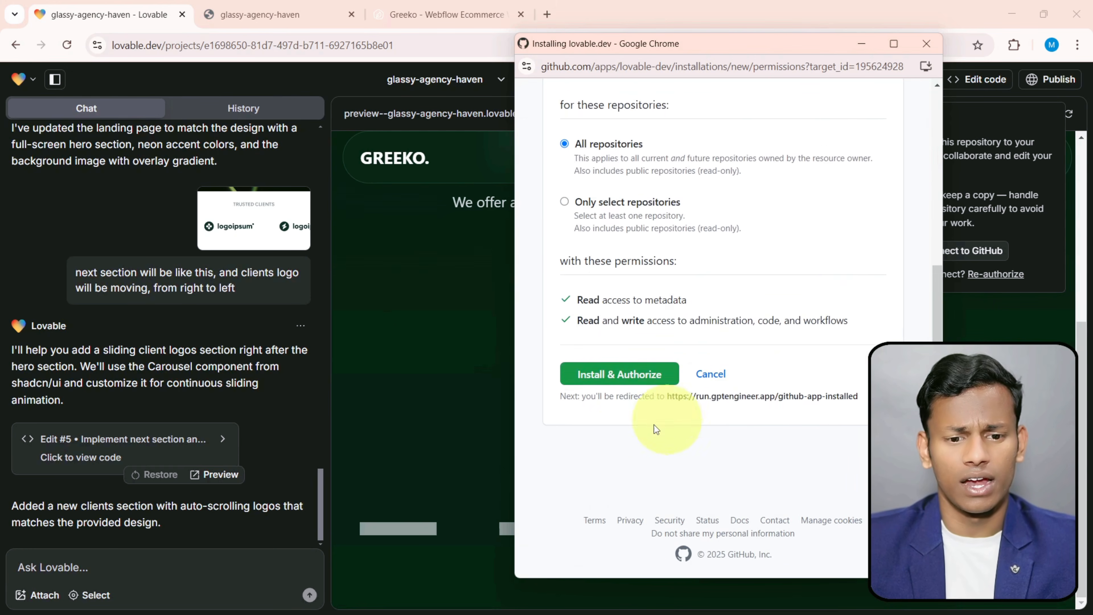
click(599, 367)
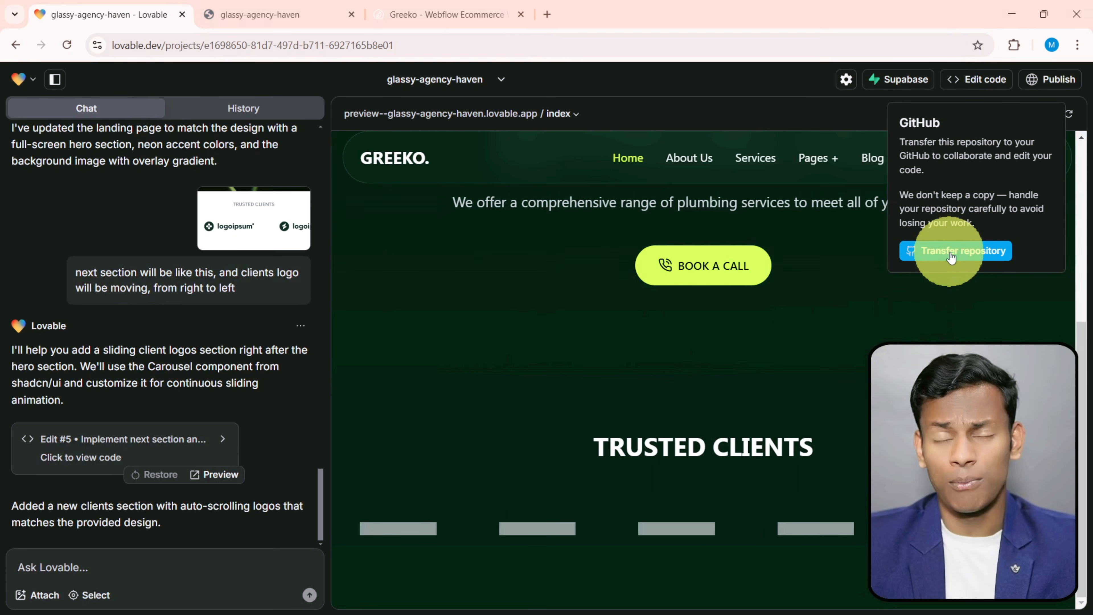
click(951, 257)
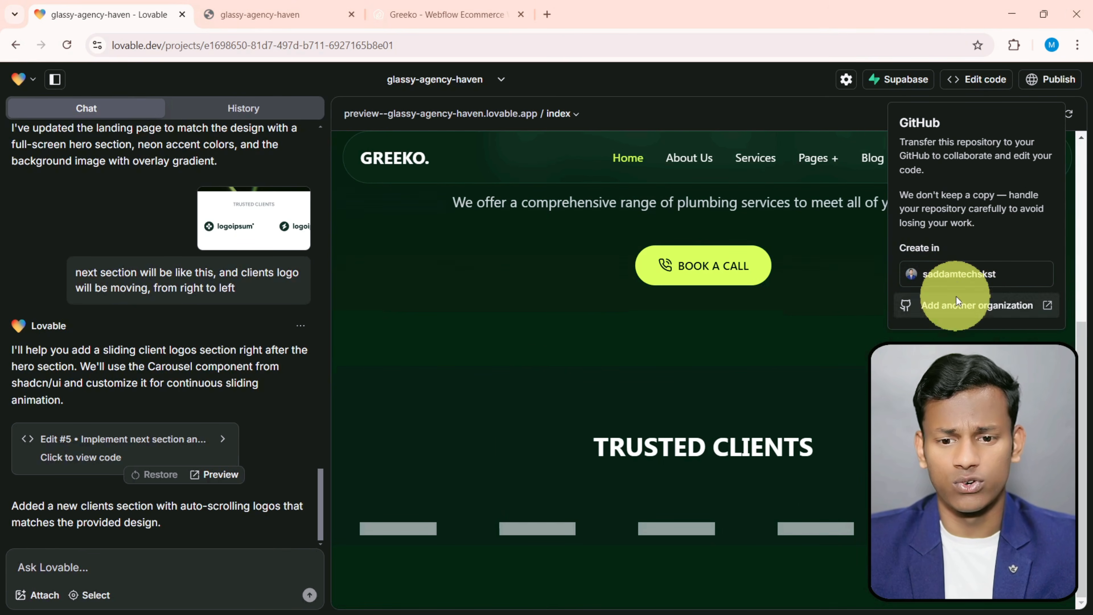
- Switch to github.com in a new browser tab and bring up the account's own repositories
click(545, 17)
text(githu)
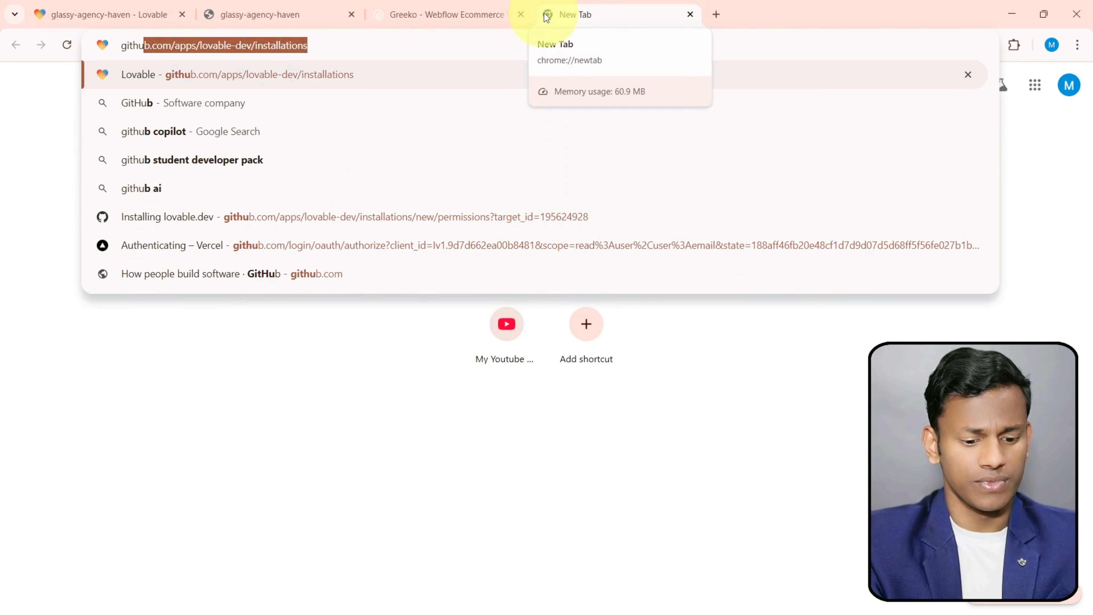
key(Right)
key(ctrl+BackSpace)
key(ctrl+BackSpace)
key(ctrl+BackSpace)
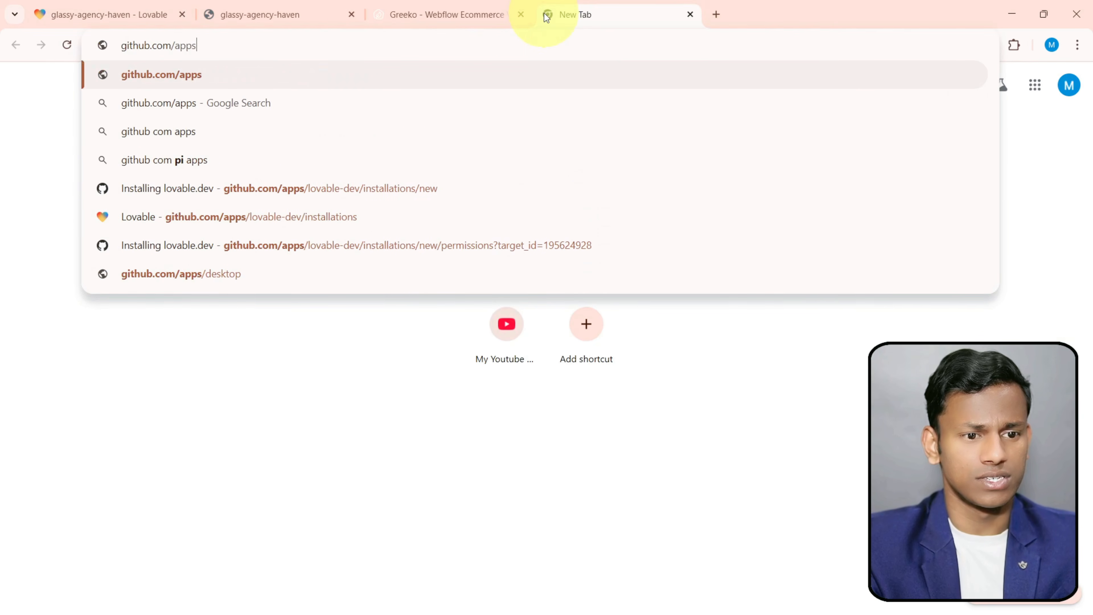
key(ctrl+BackSpace)
key(Return)
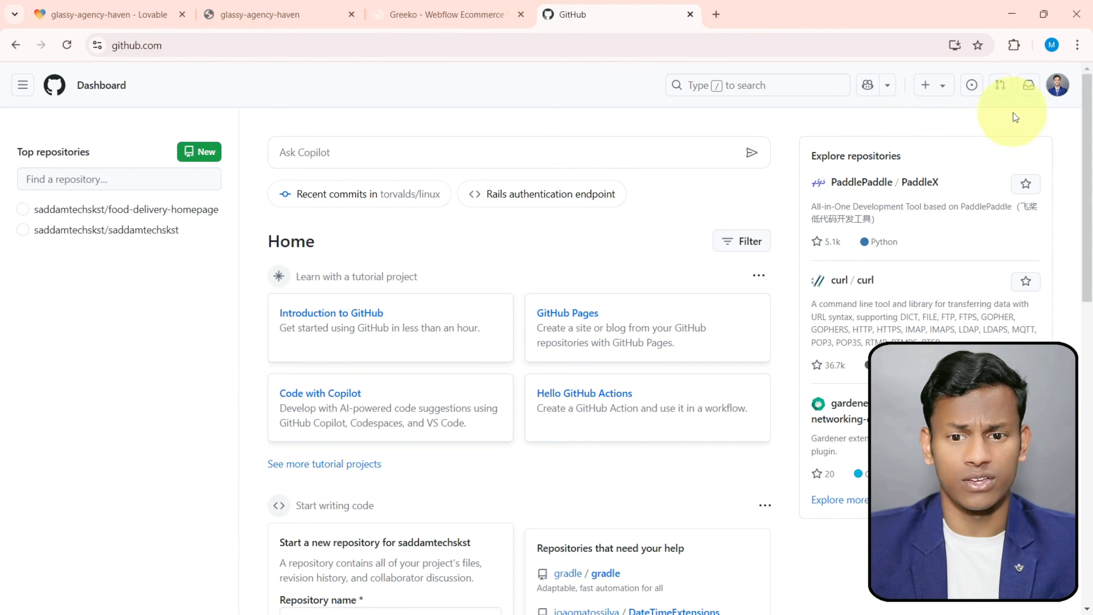
click(1057, 85)
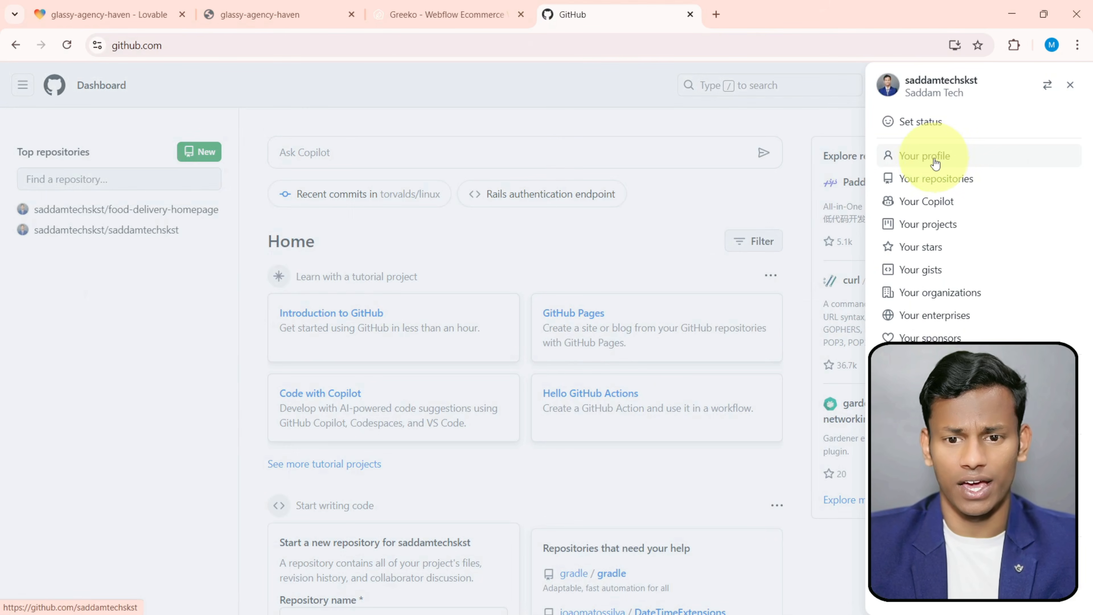
click(917, 186)
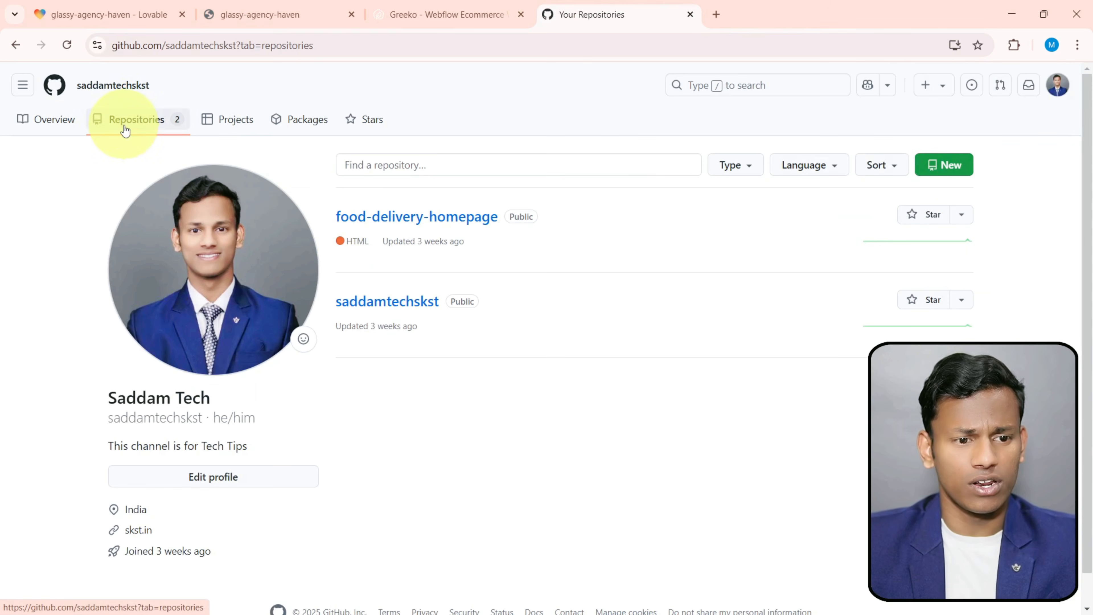
- Create the project repository in the personal GitHub account from Lovable, and refresh the repository list on GitHub
click(127, 6)
click(994, 275)
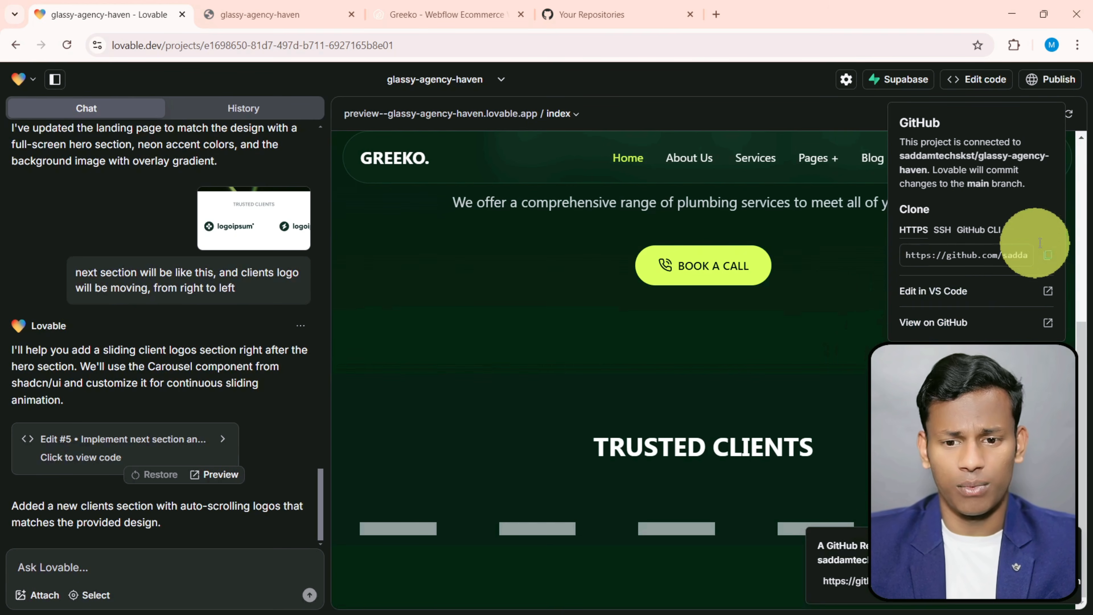
click(553, 14)
click(67, 44)
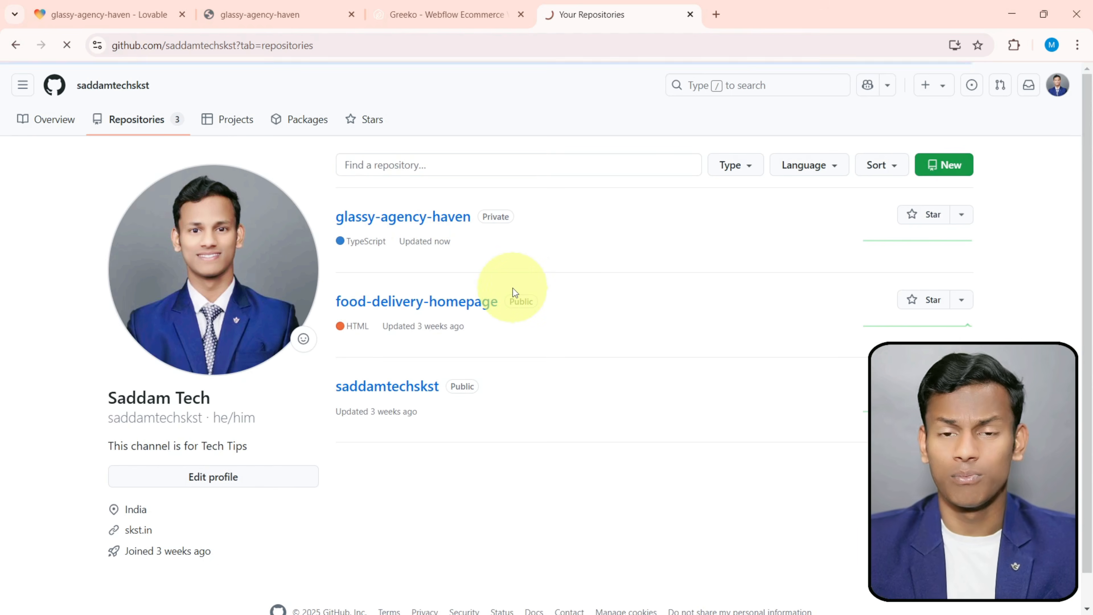
- Examine the glassy-agency-haven repository's src and public folders, including the PNG image in lovable-uploads
scroll(302, 176, down, 5)
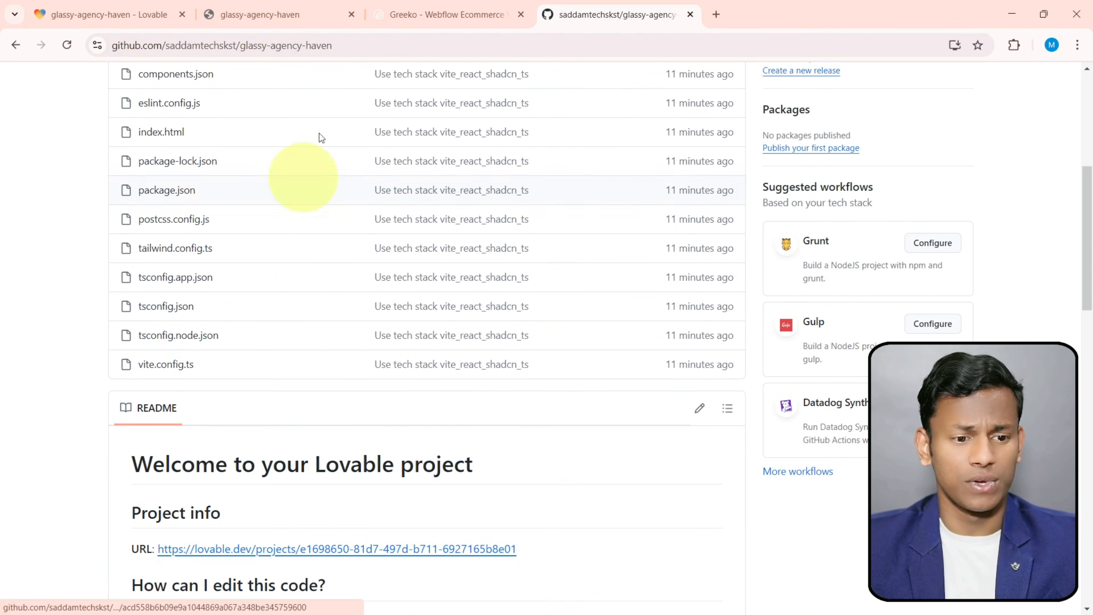
scroll(327, 357, up, 4)
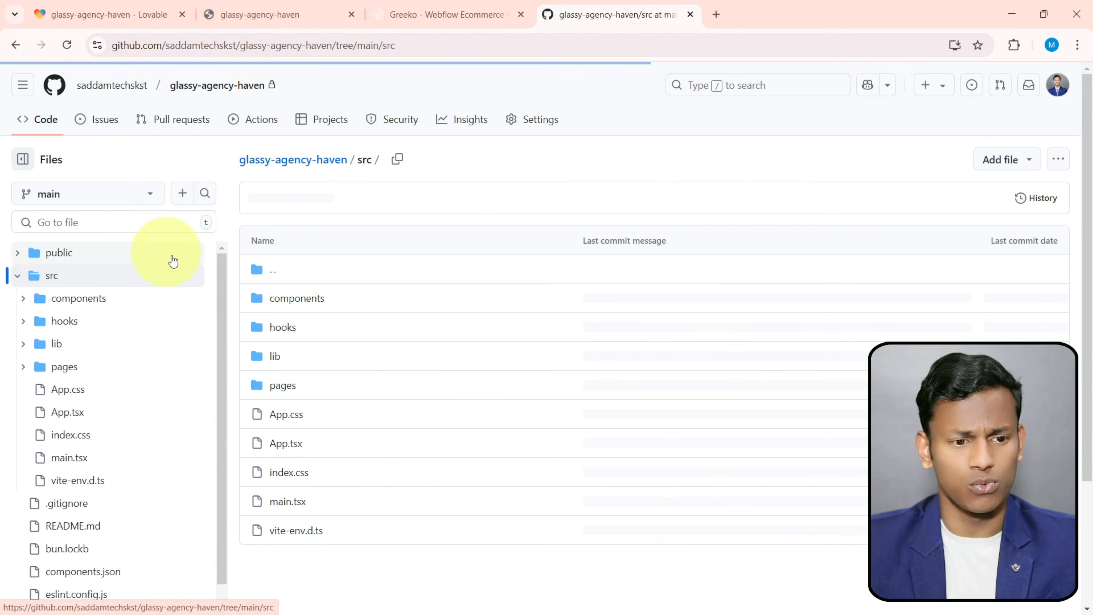
scroll(292, 383, down, 1)
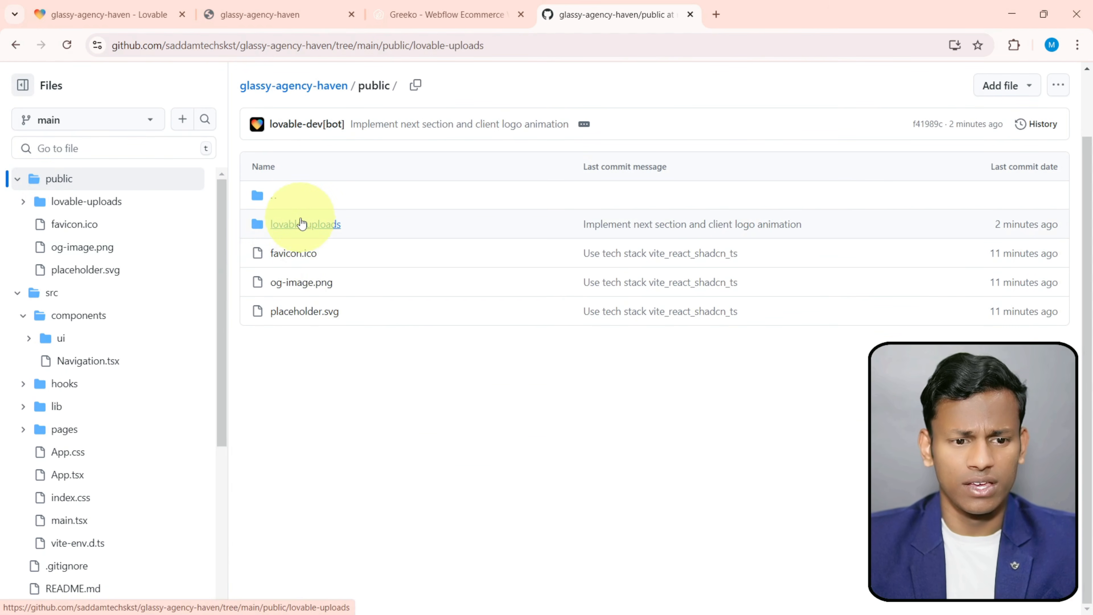
click(338, 225)
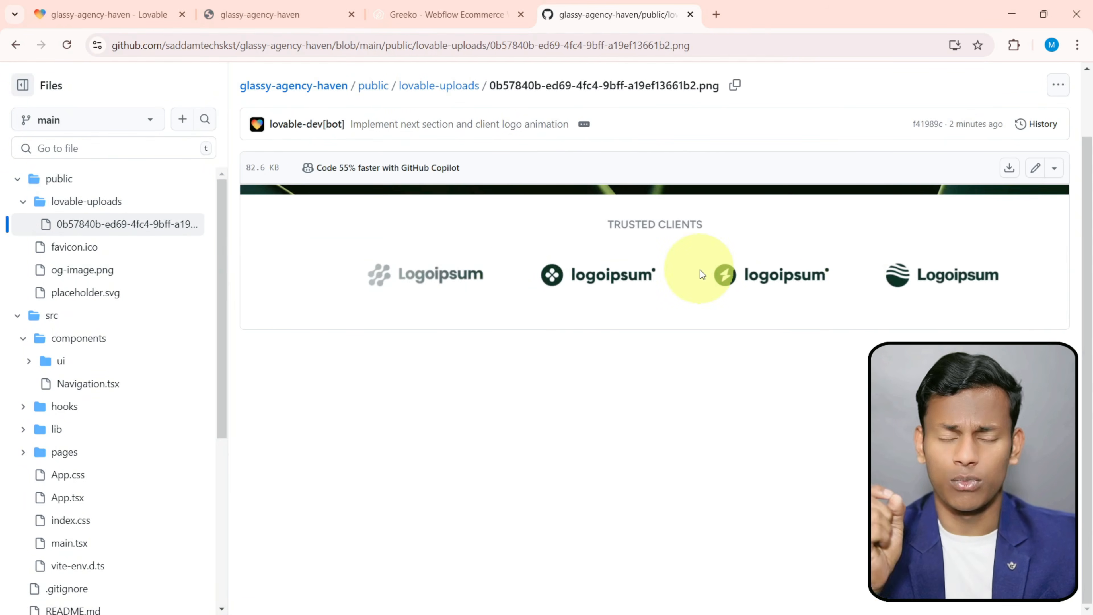
click(437, 86)
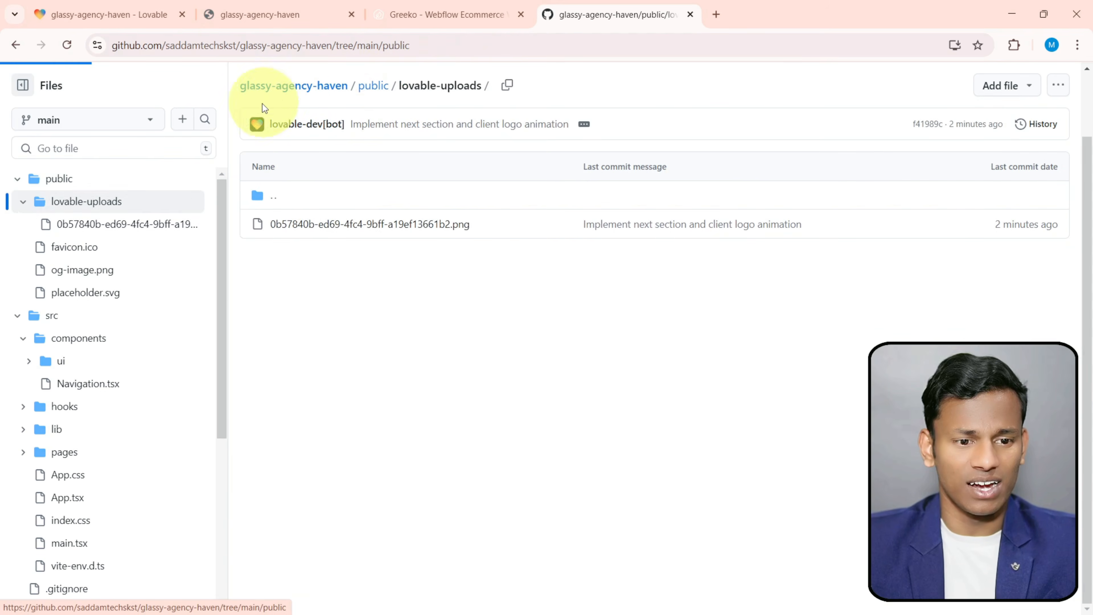
- Return to the repository root and review its file list and the README's code editing instructions
click(278, 91)
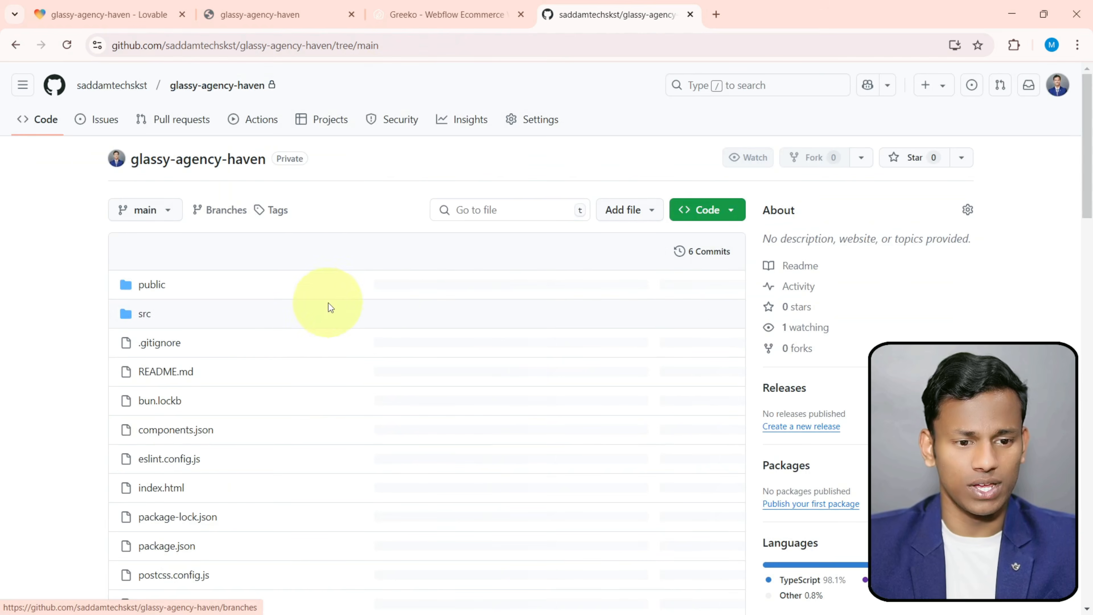
scroll(295, 399, down, 10)
scroll(439, 384, up, 8)
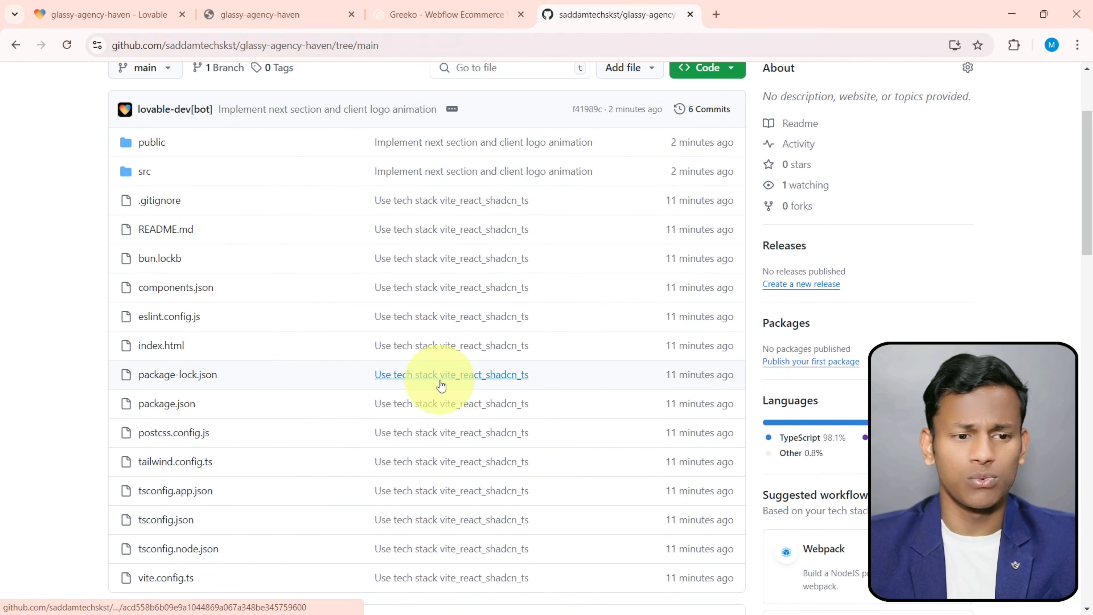
scroll(441, 386, down, 2)
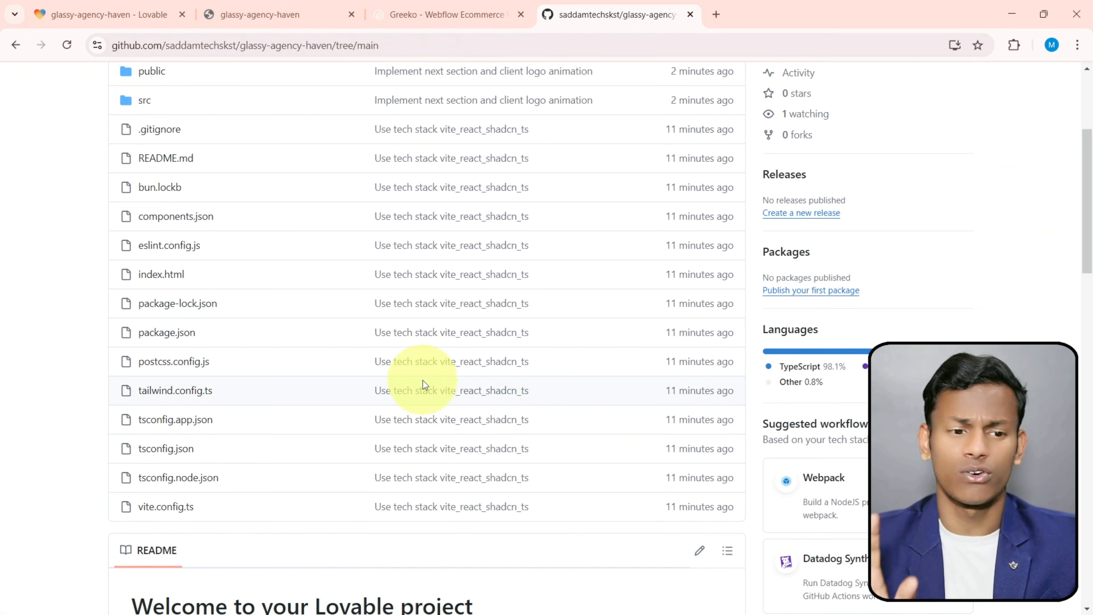
scroll(422, 381, down, 8)
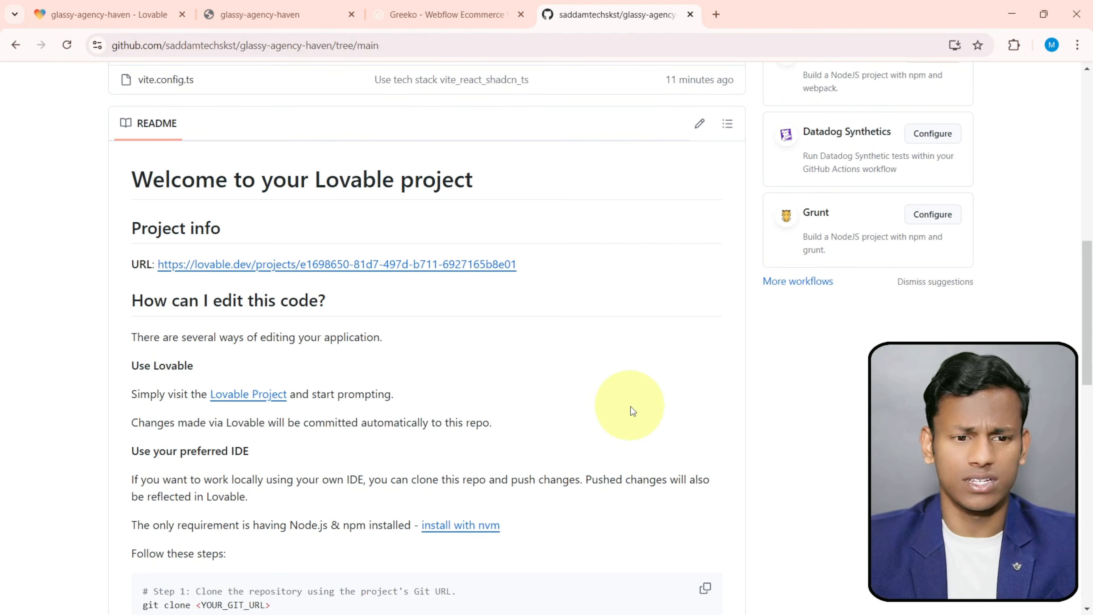
scroll(633, 387, up, 10)
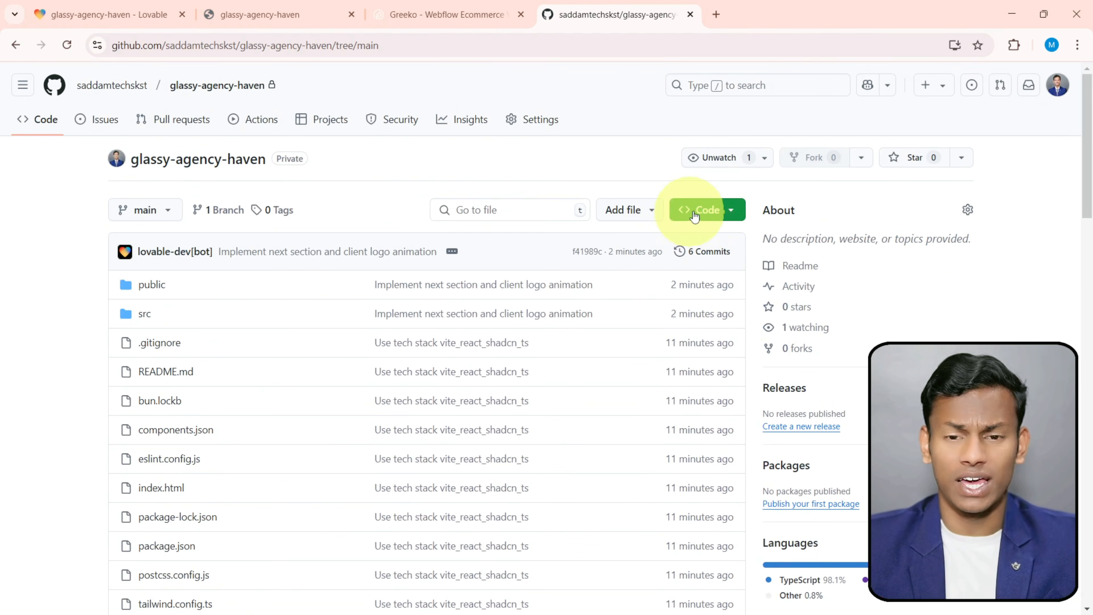
- Download the glassy-agency-haven repository as a ZIP and open the downloaded archive
click(722, 210)
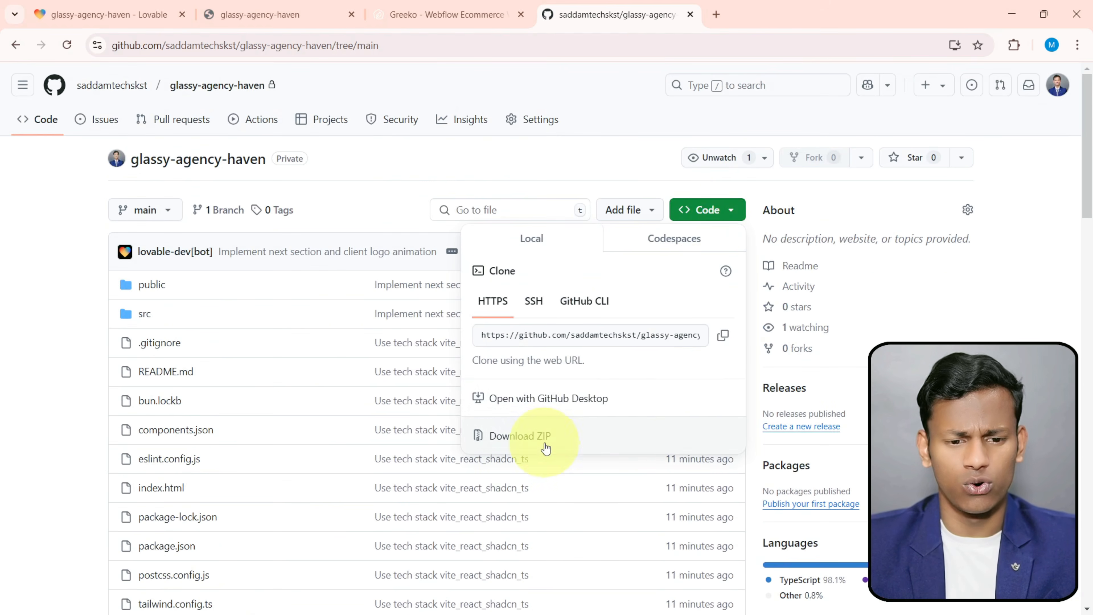
click(568, 433)
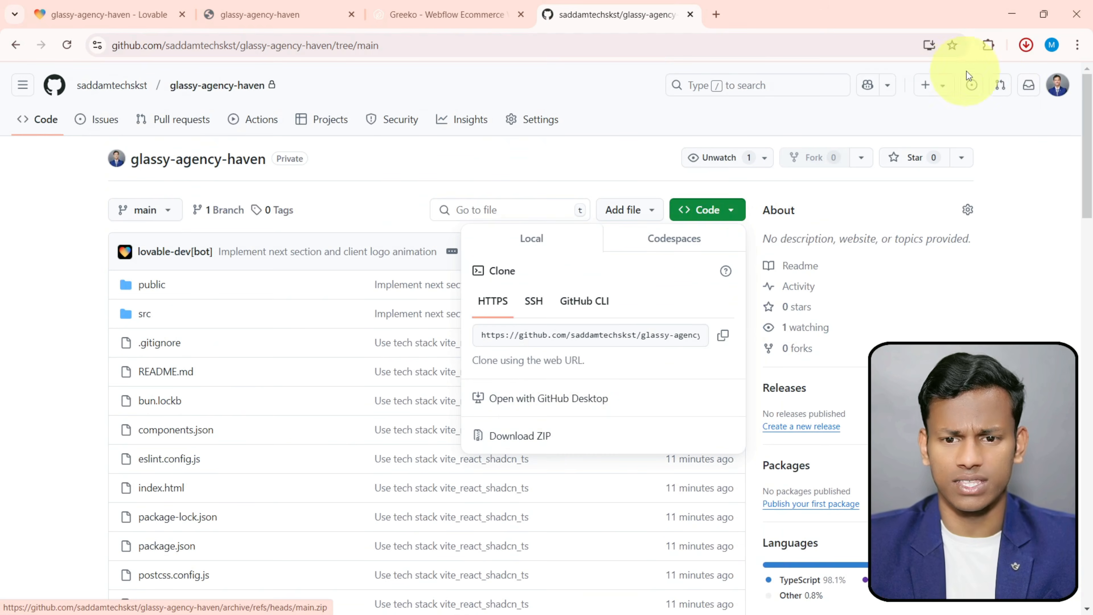
click(1027, 47)
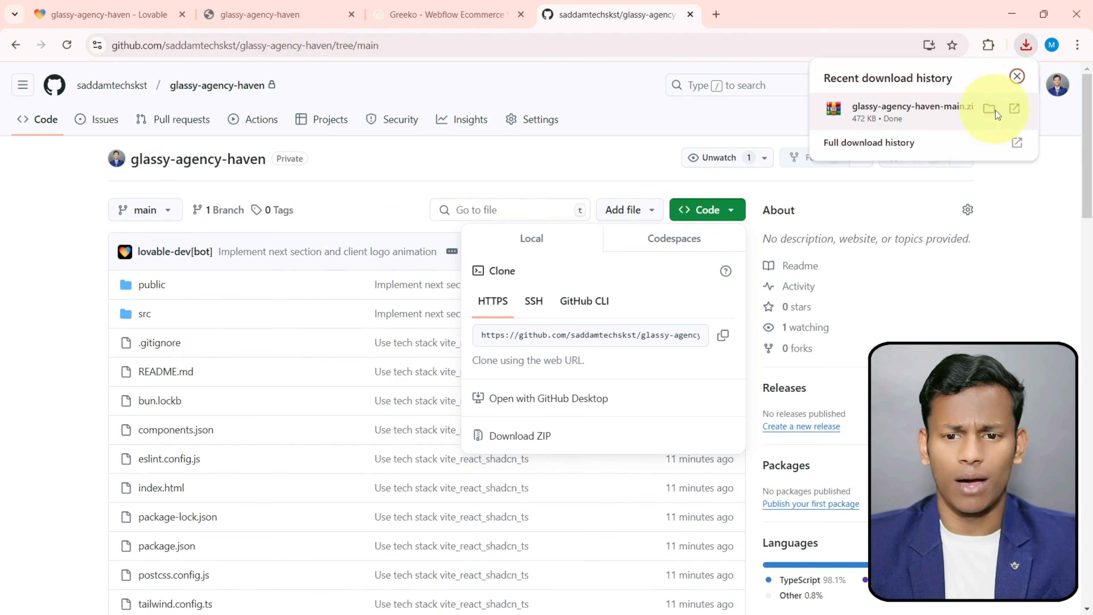
click(1021, 109)
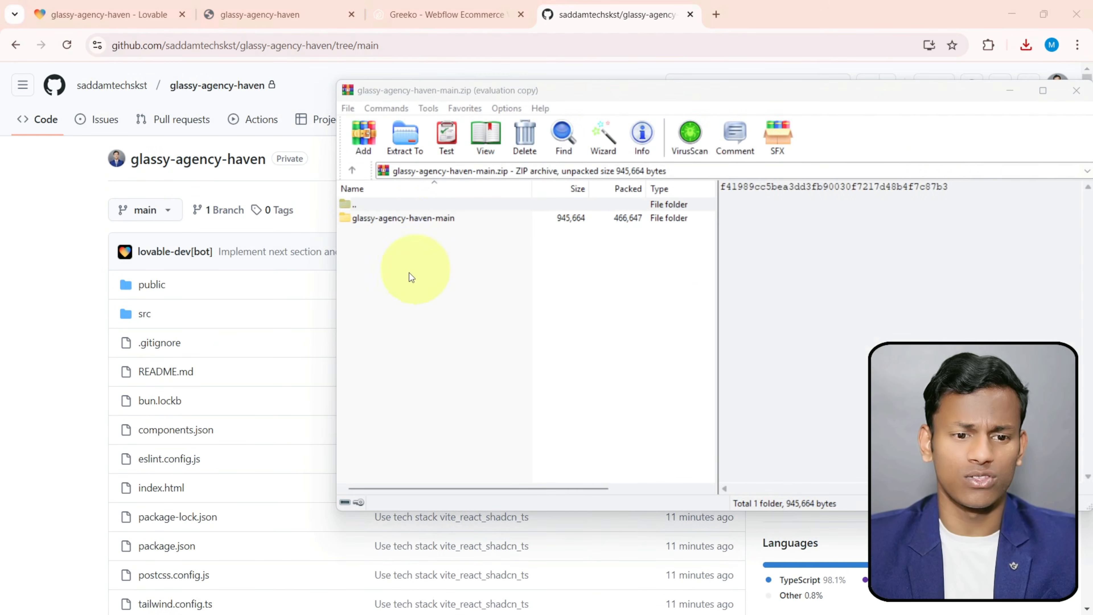
- Look through the glassy-agency-haven-main folder and its src subfolder in the maximized archive window, and close the archive
double_click(408, 219)
double_click(618, 92)
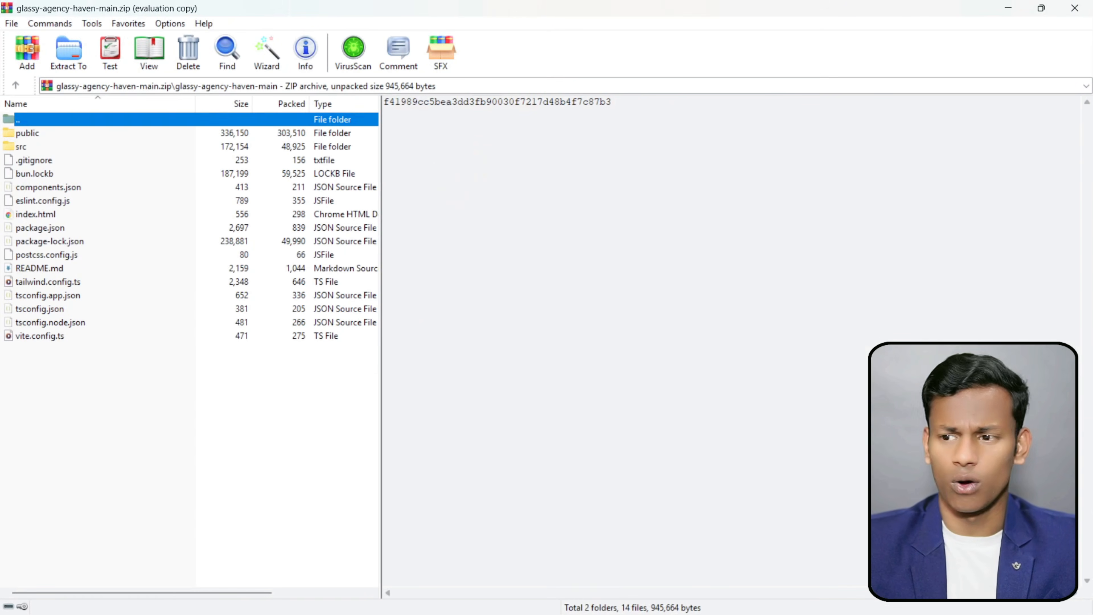
click(77, 272)
double_click(23, 149)
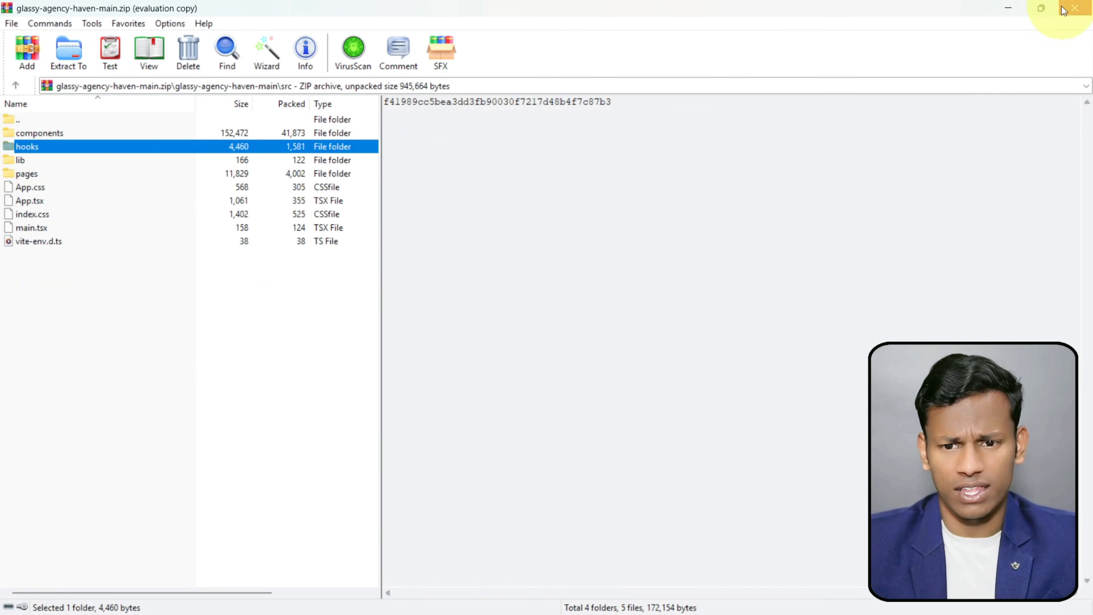
click(1075, 8)
click(81, 9)
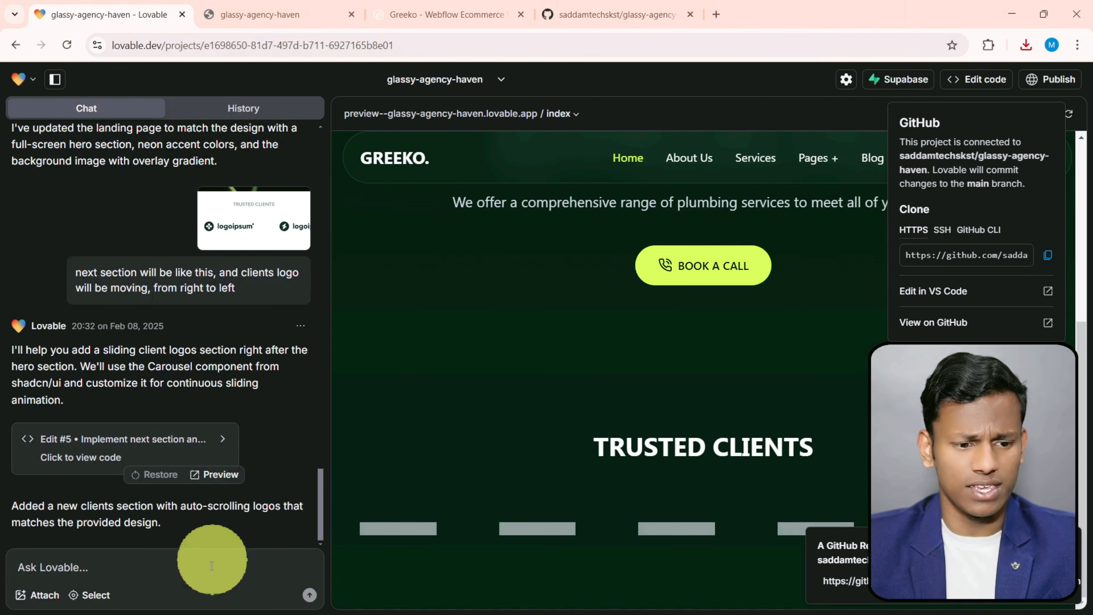
click(192, 571)
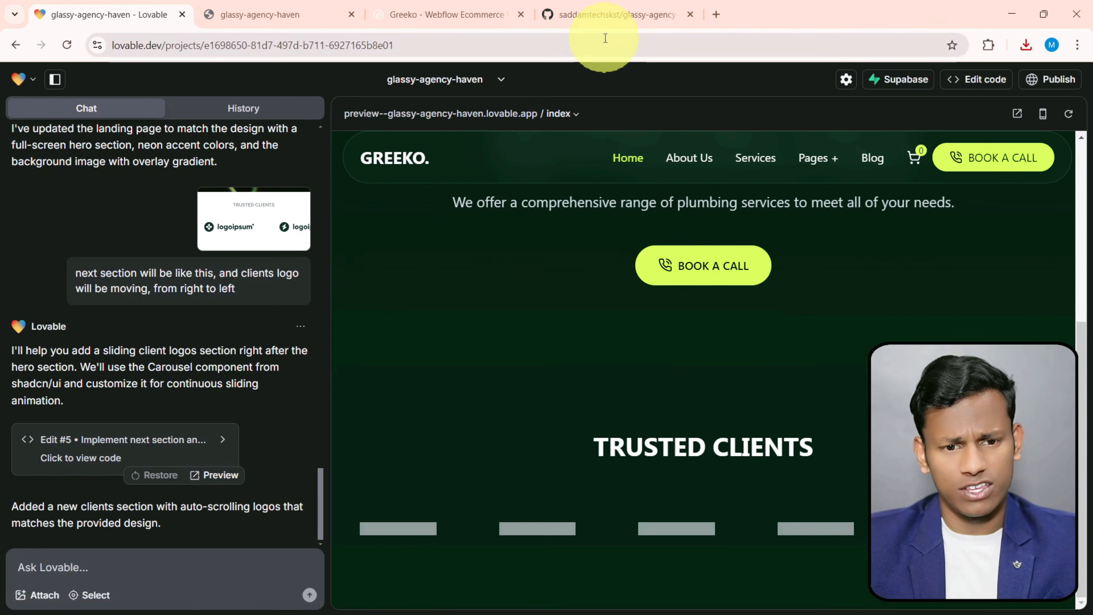
click(1025, 46)
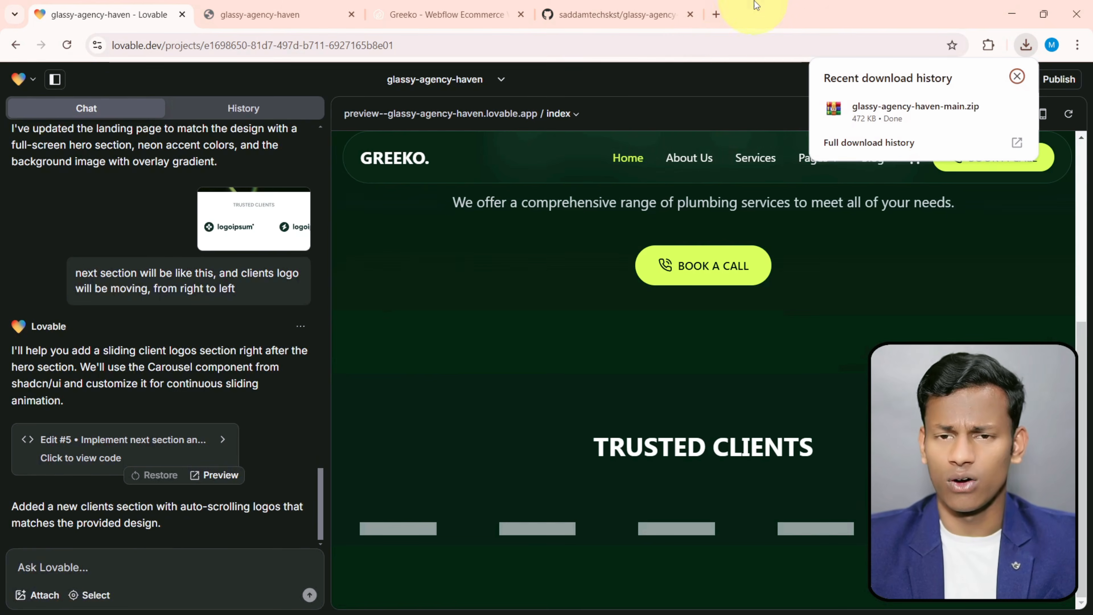
click(607, 14)
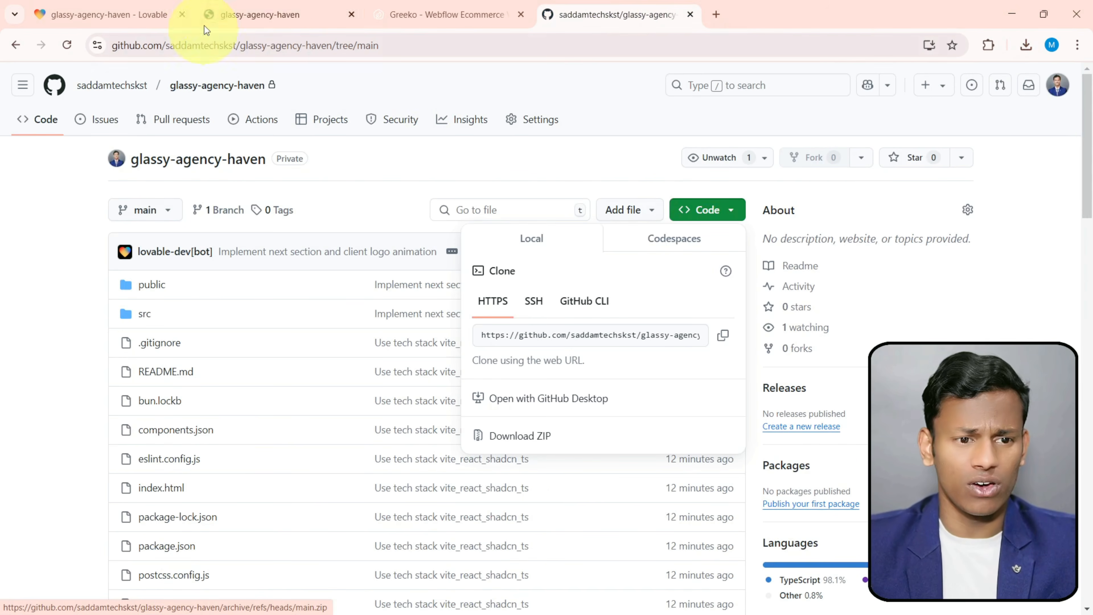
- Review the hero section in the standalone preview and return to the Lovable project
click(216, 15)
scroll(536, 337, up, 7)
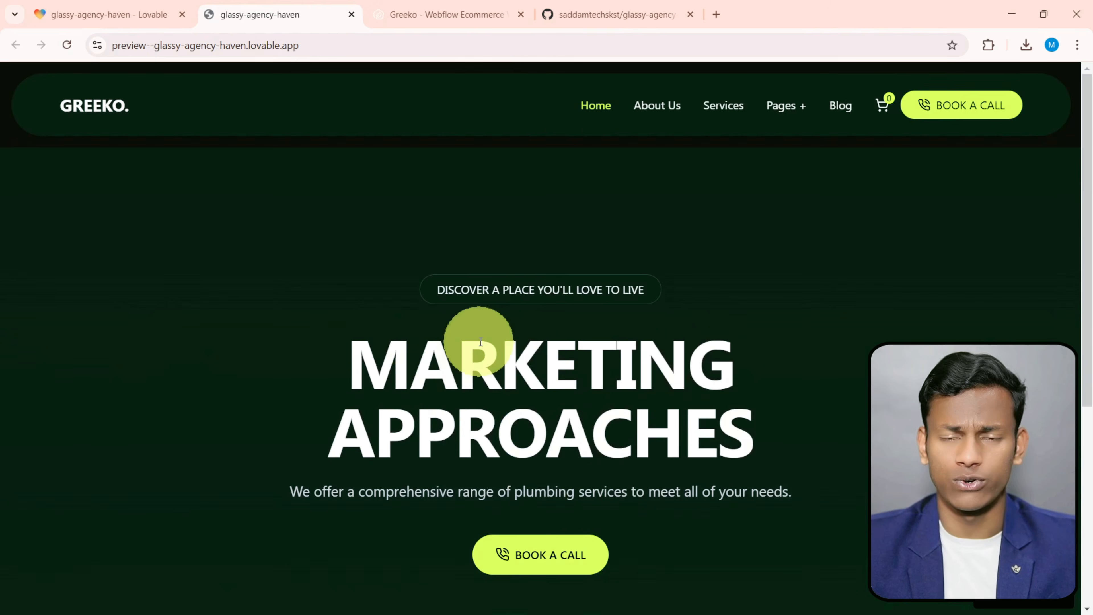
scroll(478, 337, down, 5)
click(108, 15)
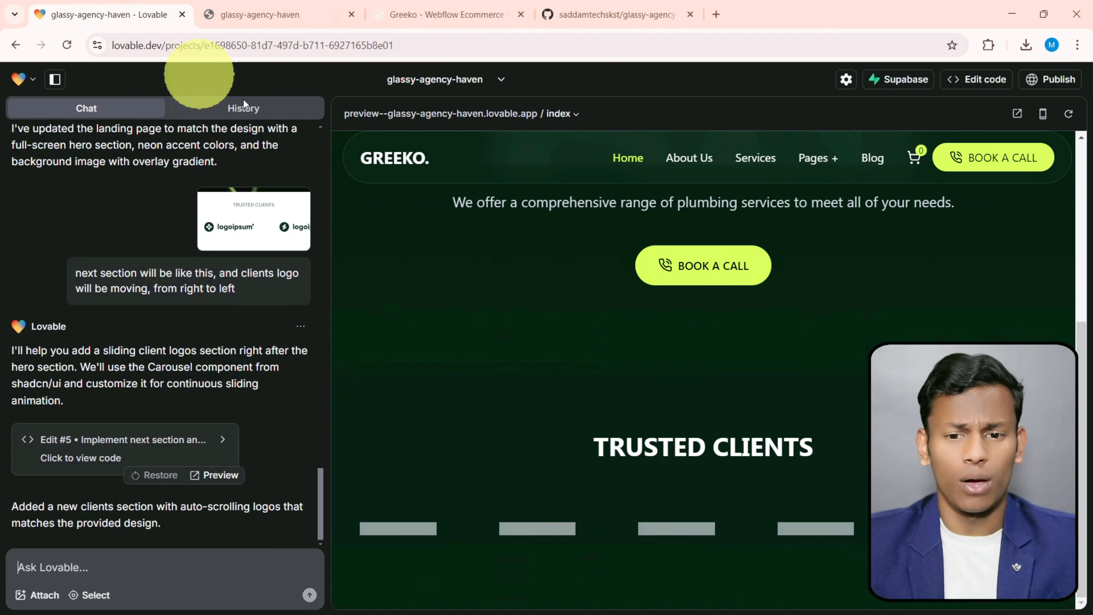
- Deploy the glassy-agency-haven project on a Lovable subdomain with public visibility and open the published site's link
click(1050, 86)
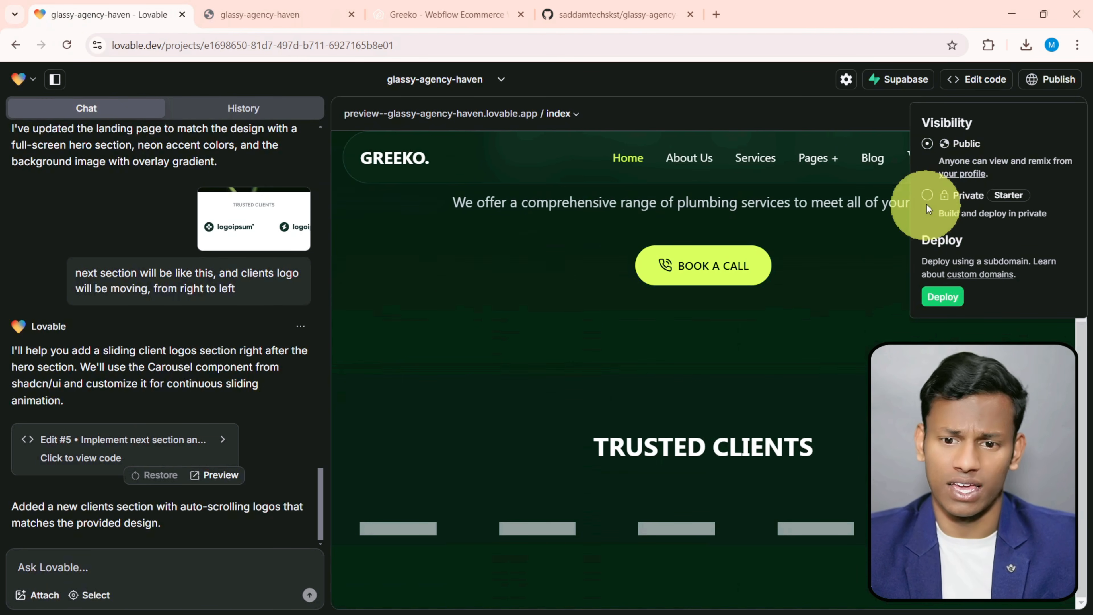
click(942, 297)
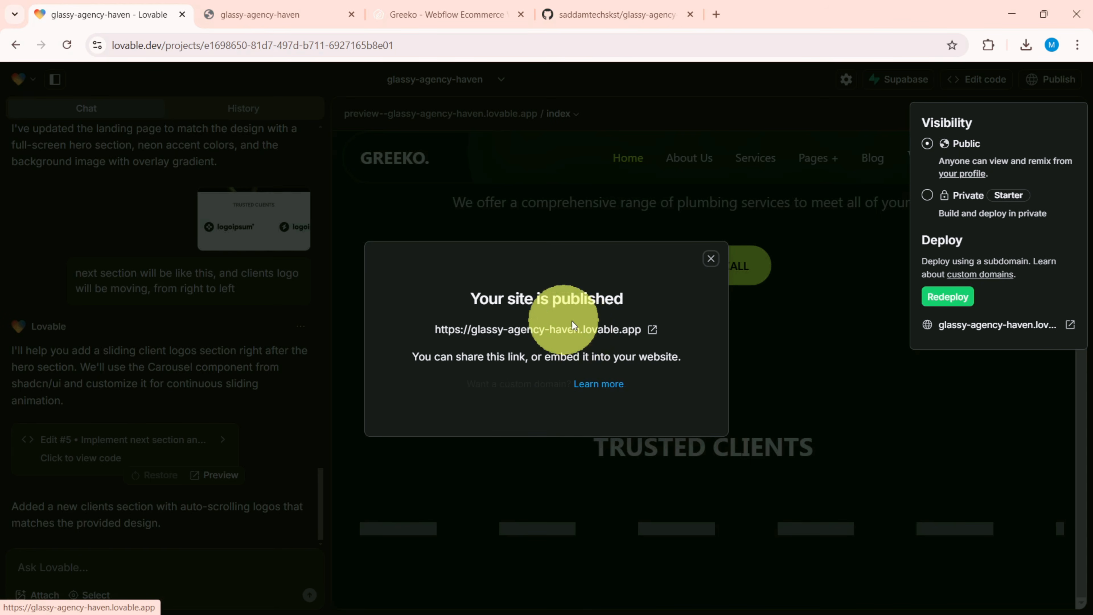
click(575, 334)
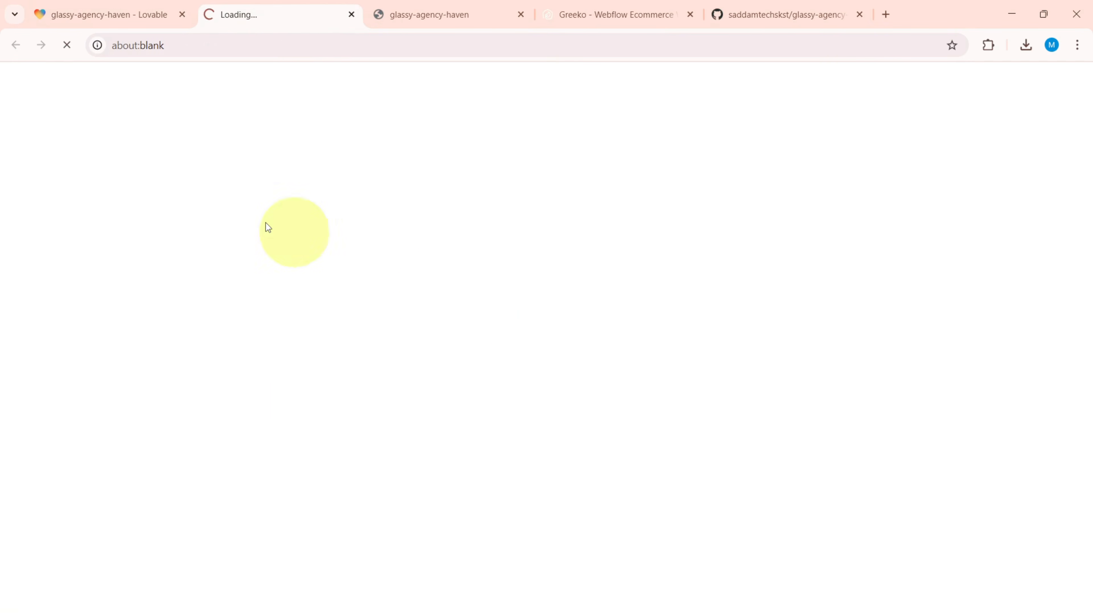
- Check the published site's address and review the live page from the hero to the Trusted Clients section and back
click(280, 43)
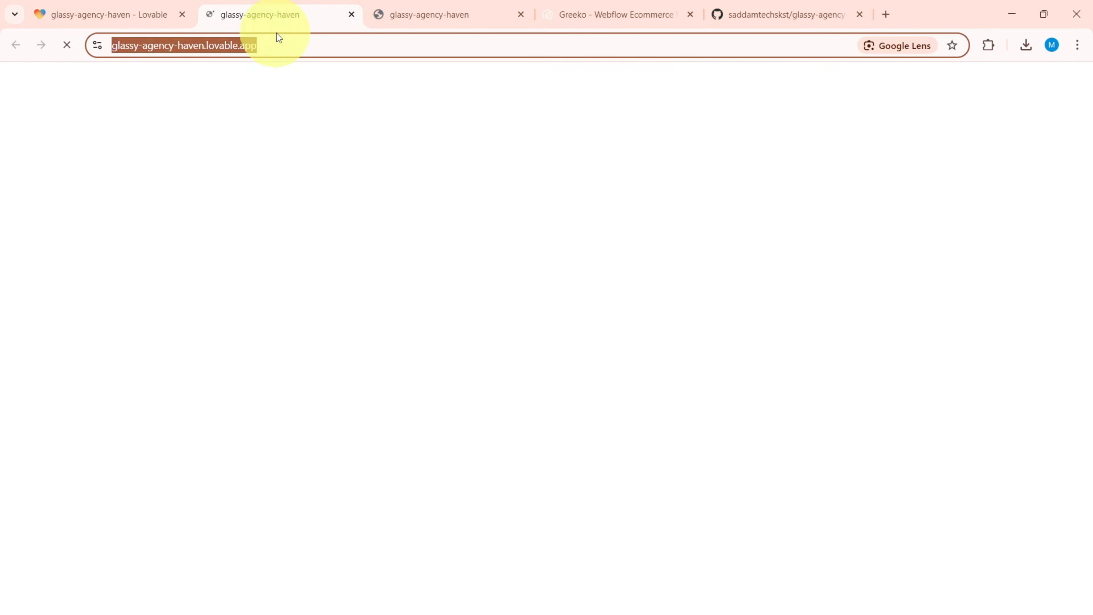
scroll(344, 220, down, 6)
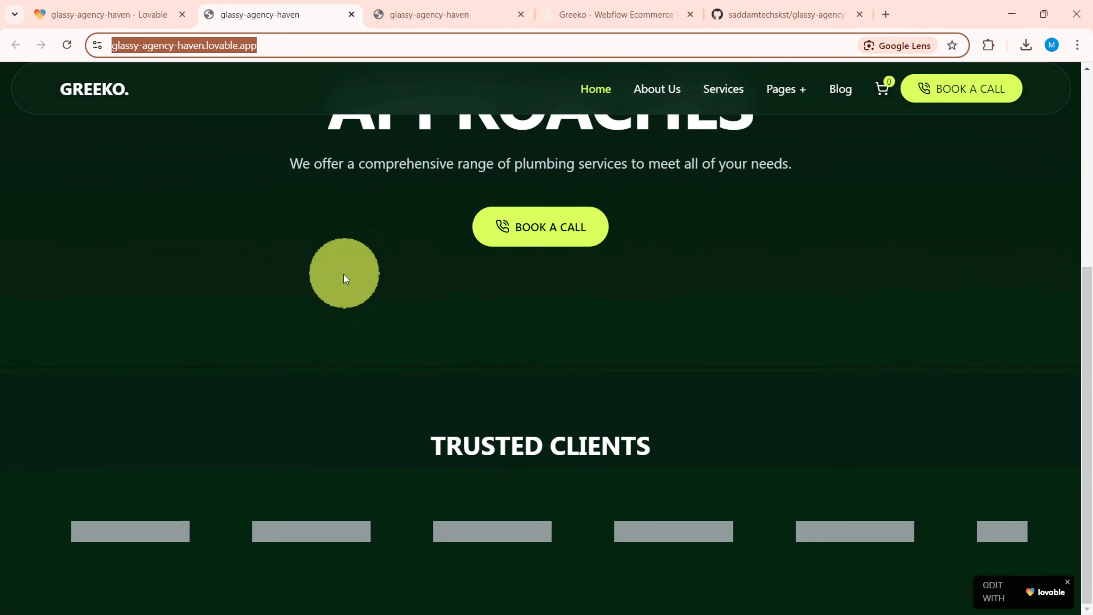
scroll(603, 414, up, 6)
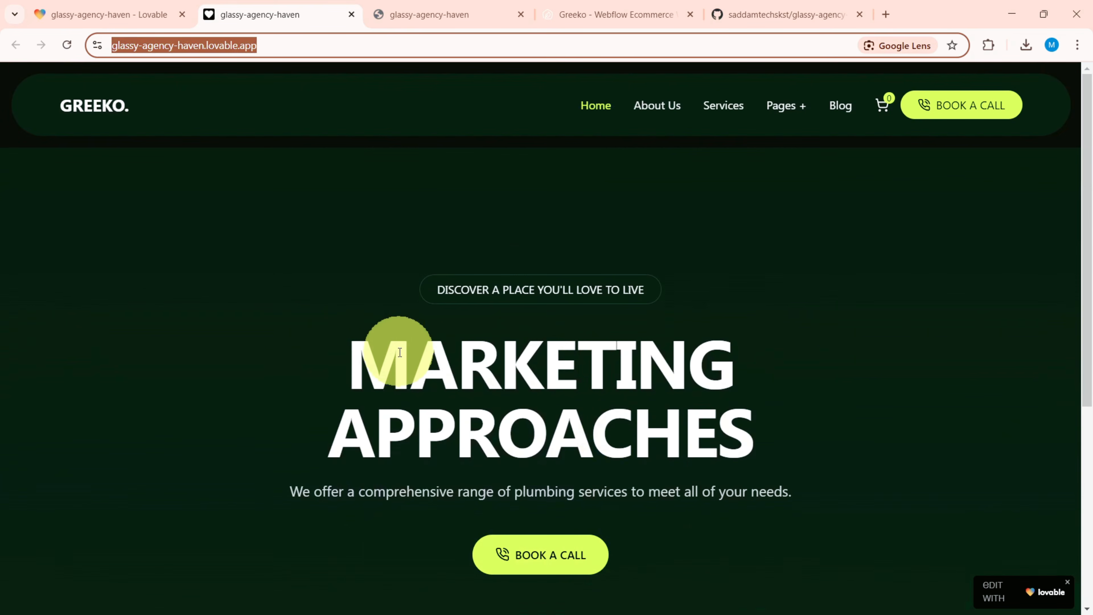